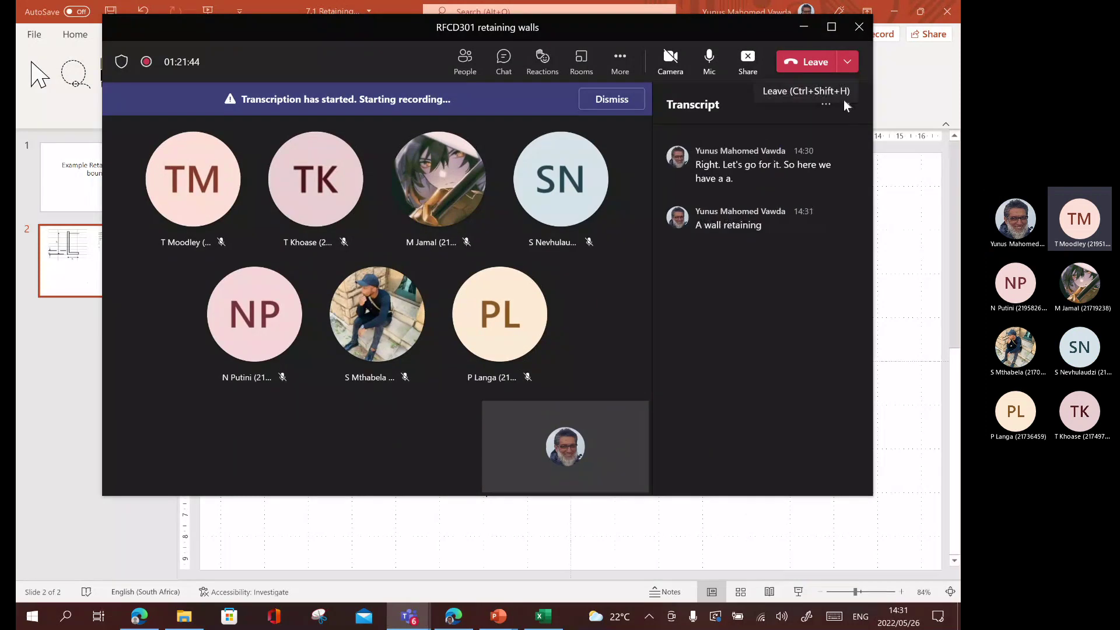
# Close the Teams Transcript pane and switch to PowerPoint's slide 2 with the retaining-wall sketch.
pyautogui.click(846, 102)
pyautogui.click(727, 525)
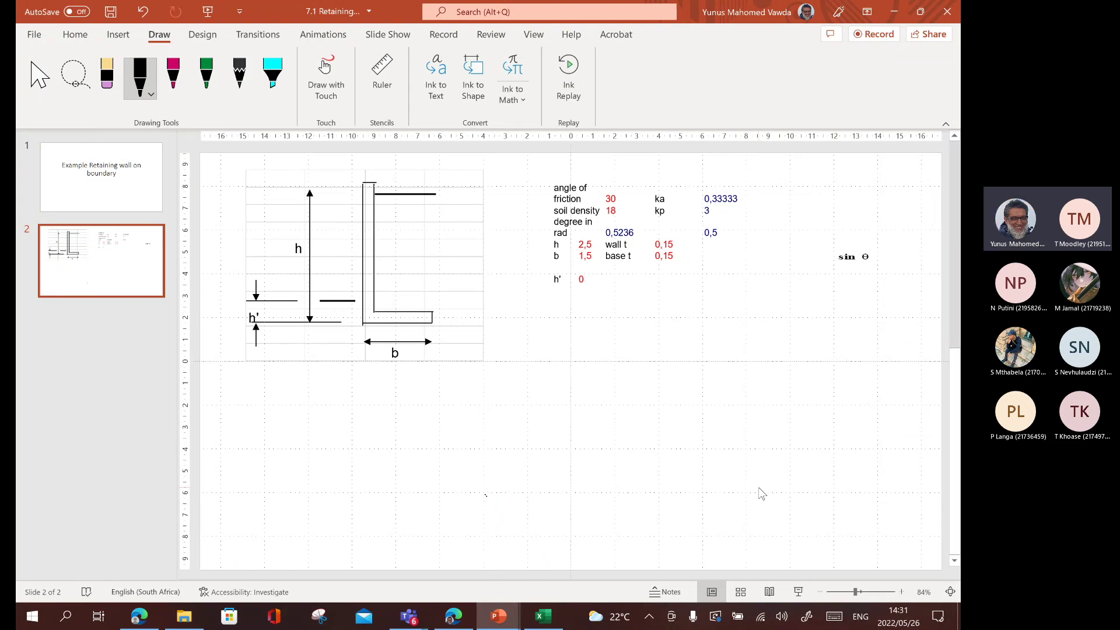
# Try a pink pen stroke beside the height h, then remove it.
pyautogui.click(174, 75)
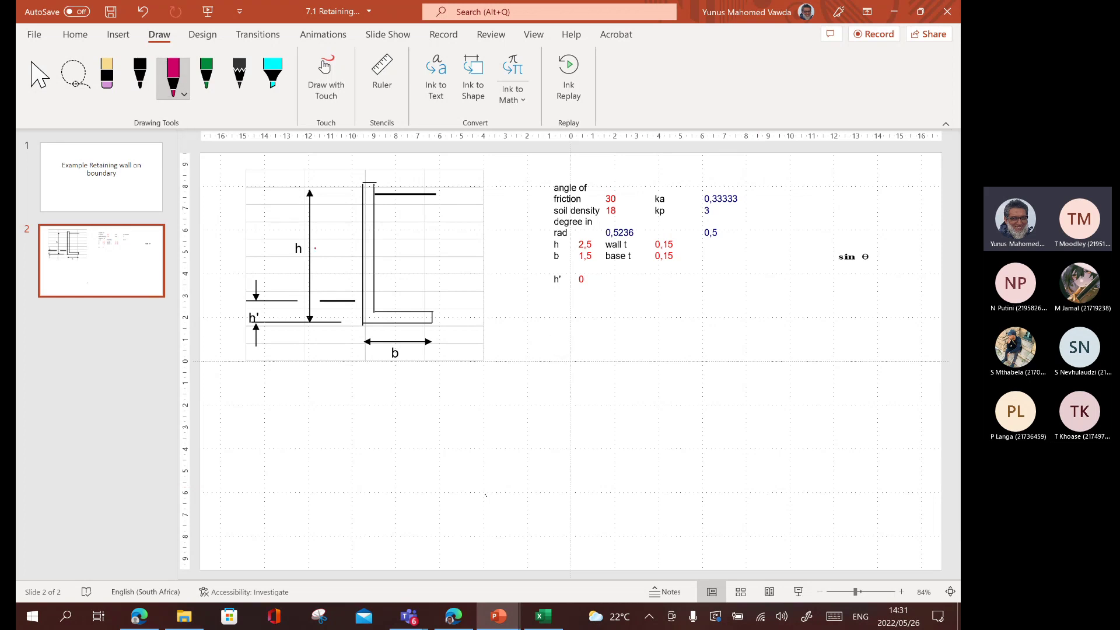
pyautogui.moveTo(315, 248); pyautogui.dragTo(336, 241)
pyautogui.click(106, 75)
pyautogui.click(330, 246)
pyautogui.click(318, 251)
pyautogui.click(140, 74)
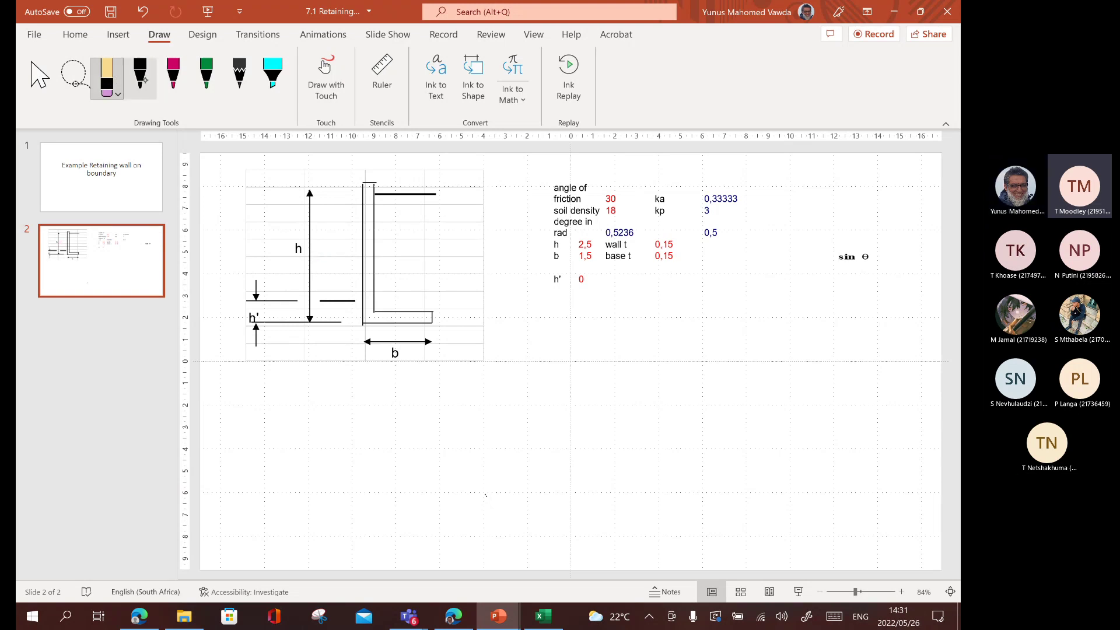
# Set the pen colour to red and handwrite 2,5 beside h.
pyautogui.click(140, 74)
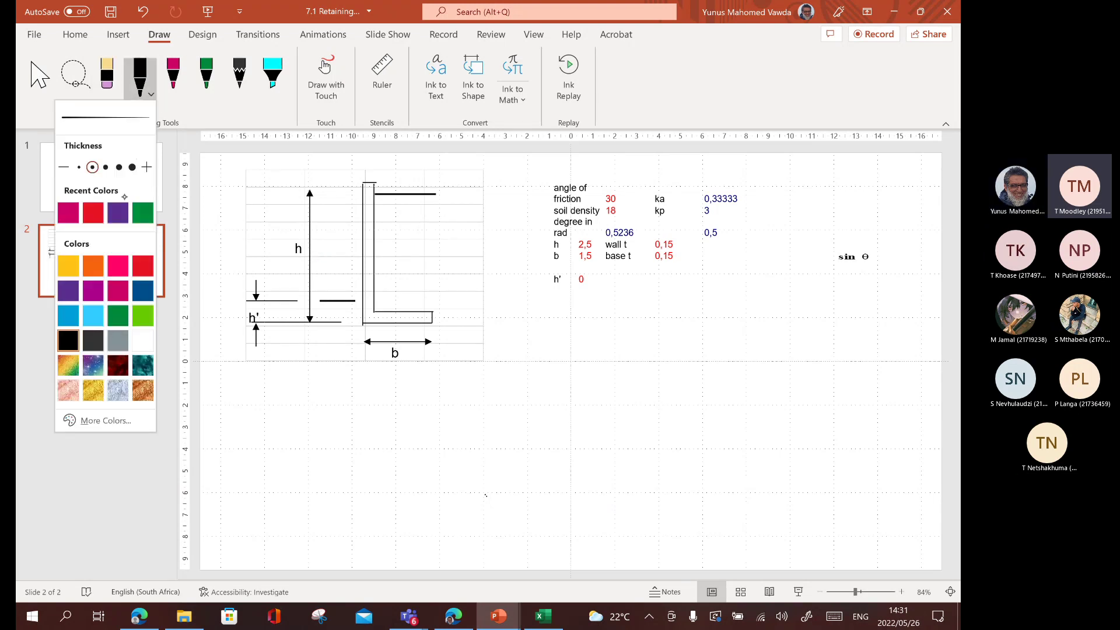
pyautogui.click(96, 215)
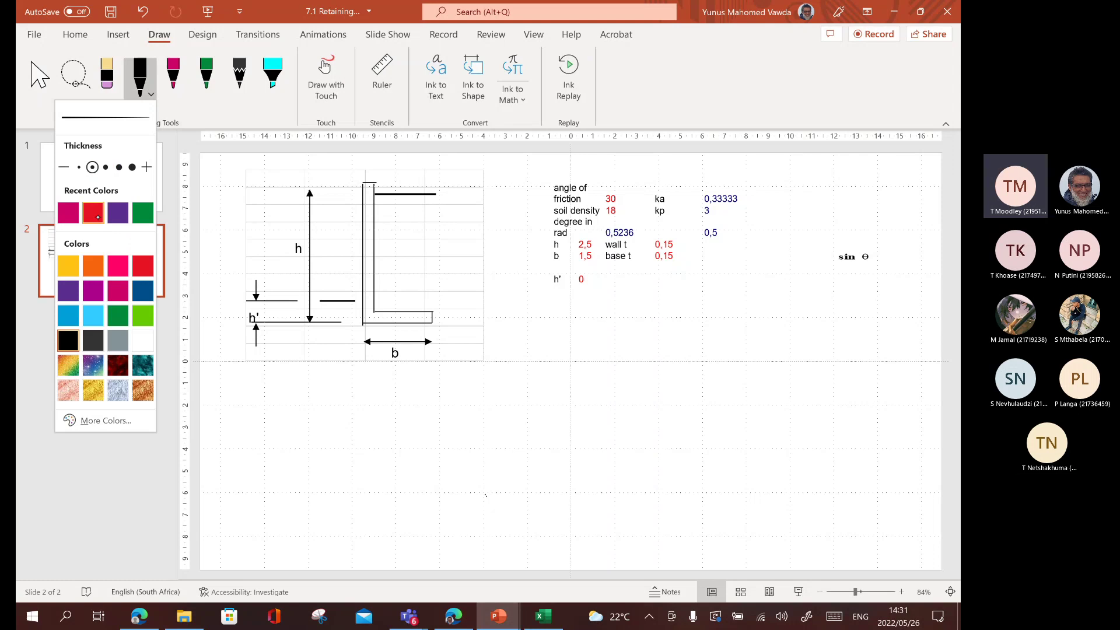
pyautogui.click(318, 245)
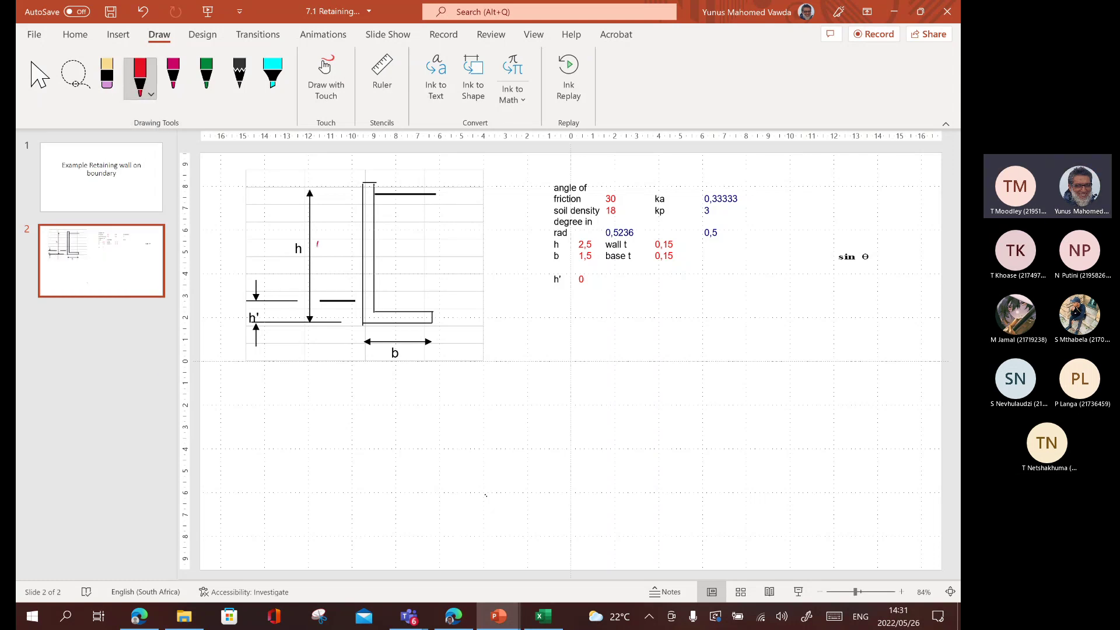
pyautogui.moveTo(318, 243)
pyautogui.mouseDown()
pyautogui.moveTo(331, 255)
pyautogui.moveTo(347, 241)
pyautogui.mouseUp()
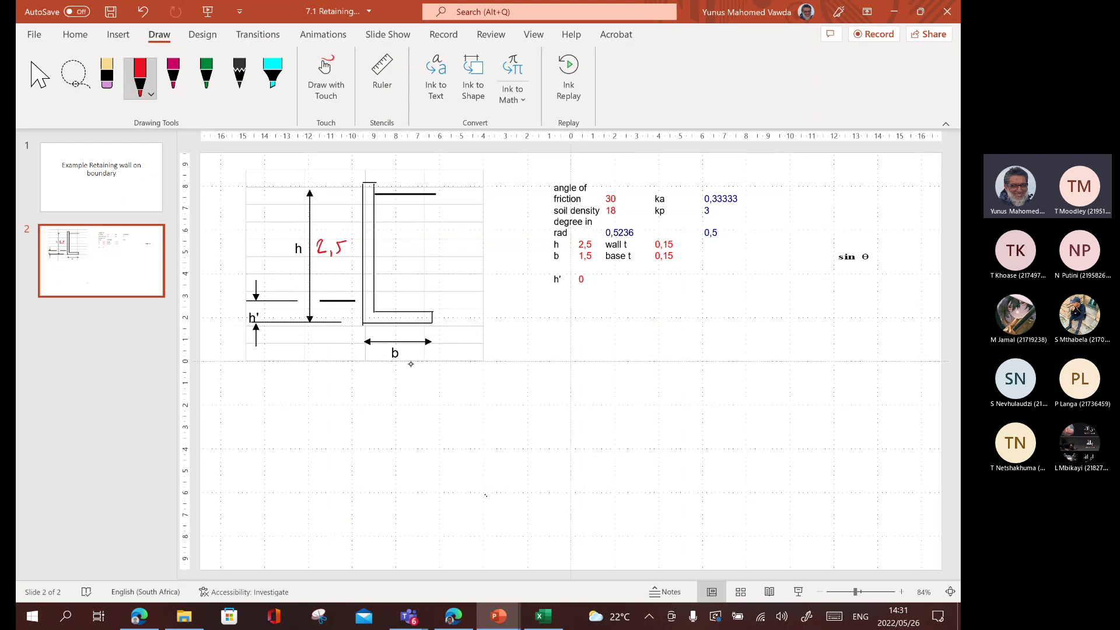
# Ink 1,5 under b, 0 beside h', and 150 thickness marks at the wall top and base.
pyautogui.moveTo(410, 350); pyautogui.dragTo(415, 361)
pyautogui.moveTo(425, 351); pyautogui.dragTo(431, 349)
pyautogui.moveTo(279, 310); pyautogui.dragTo(280, 311)
pyautogui.moveTo(362, 182)
pyautogui.mouseDown()
pyautogui.moveTo(363, 169)
pyautogui.moveTo(363, 179)
pyautogui.moveTo(393, 171)
pyautogui.mouseUp()
pyautogui.moveTo(447, 311); pyautogui.dragTo(461, 322)
pyautogui.moveTo(467, 312); pyautogui.dragTo(482, 319)
# Erase the 150 marks and rewrite both thickness labels as 0,15.
pyautogui.click(106, 78)
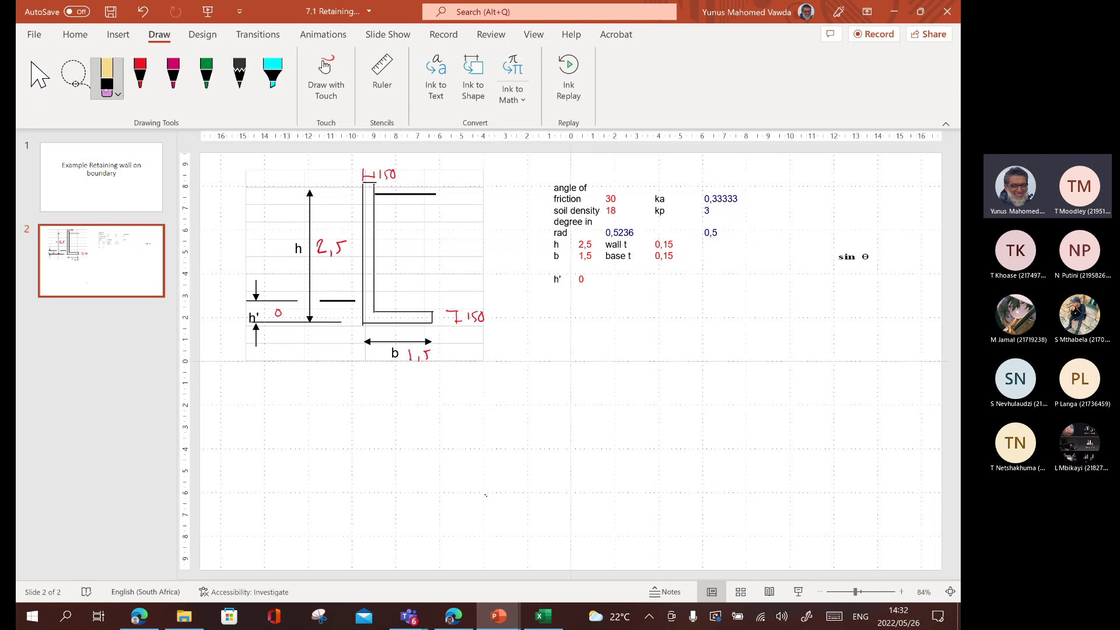
pyautogui.moveTo(397, 174)
pyautogui.mouseDown()
pyautogui.moveTo(366, 161)
pyautogui.moveTo(394, 180)
pyautogui.mouseUp()
pyautogui.click(140, 76)
pyautogui.moveTo(402, 169); pyautogui.dragTo(409, 179)
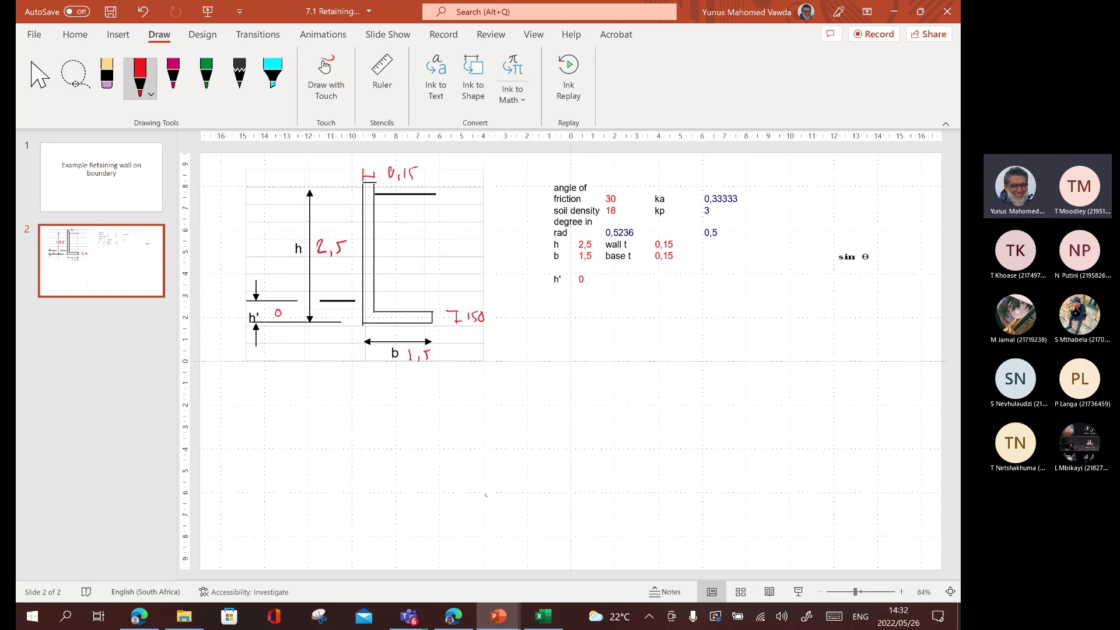
pyautogui.moveTo(483, 317); pyautogui.dragTo(481, 313)
pyautogui.moveTo(473, 314); pyautogui.dragTo(493, 324)
# Erase and rewrite the 5 so the base thickness reads 0,15.
pyautogui.click(107, 75)
pyautogui.moveTo(497, 314); pyautogui.dragTo(495, 324)
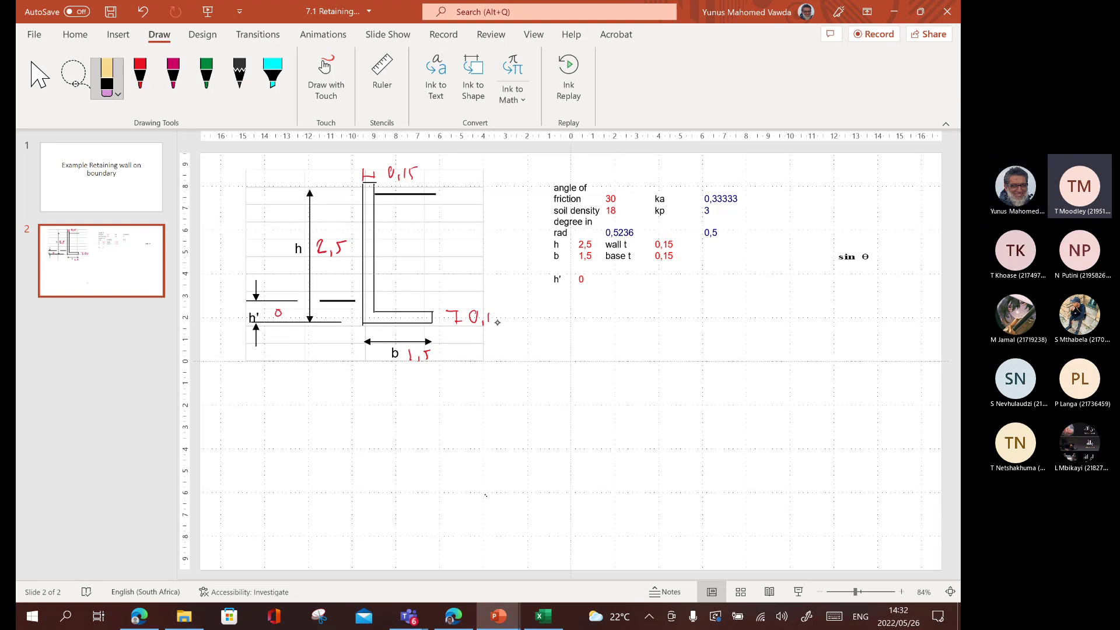
pyautogui.click(140, 73)
pyautogui.moveTo(495, 312)
pyautogui.mouseDown()
pyautogui.moveTo(492, 322)
pyautogui.moveTo(501, 311)
pyautogui.mouseUp()
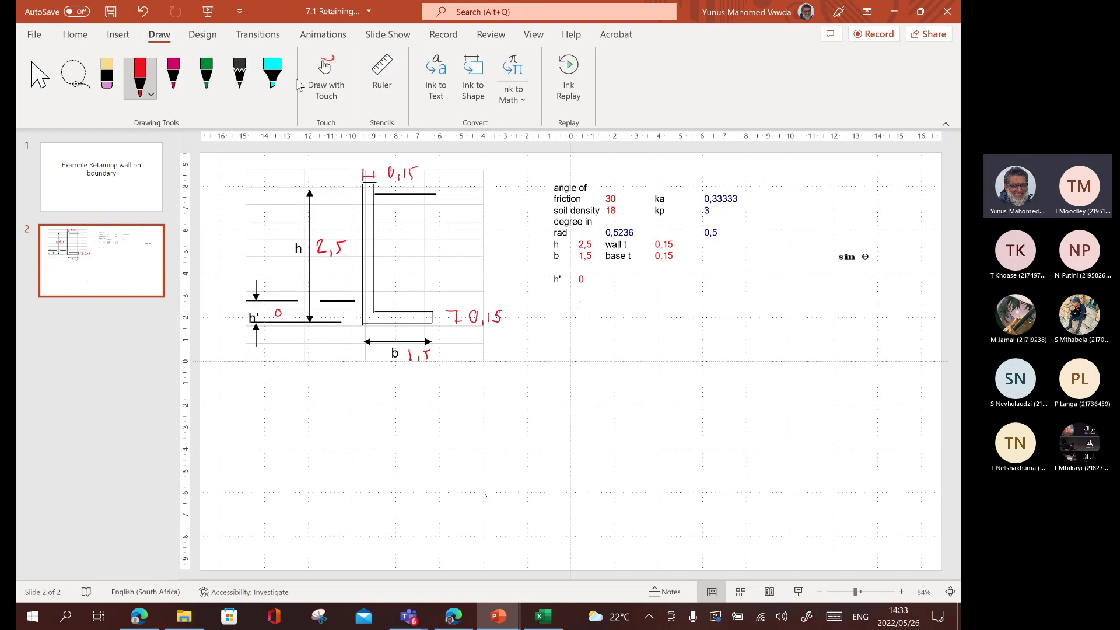
pyautogui.moveTo(658, 227); pyautogui.dragTo(649, 305)
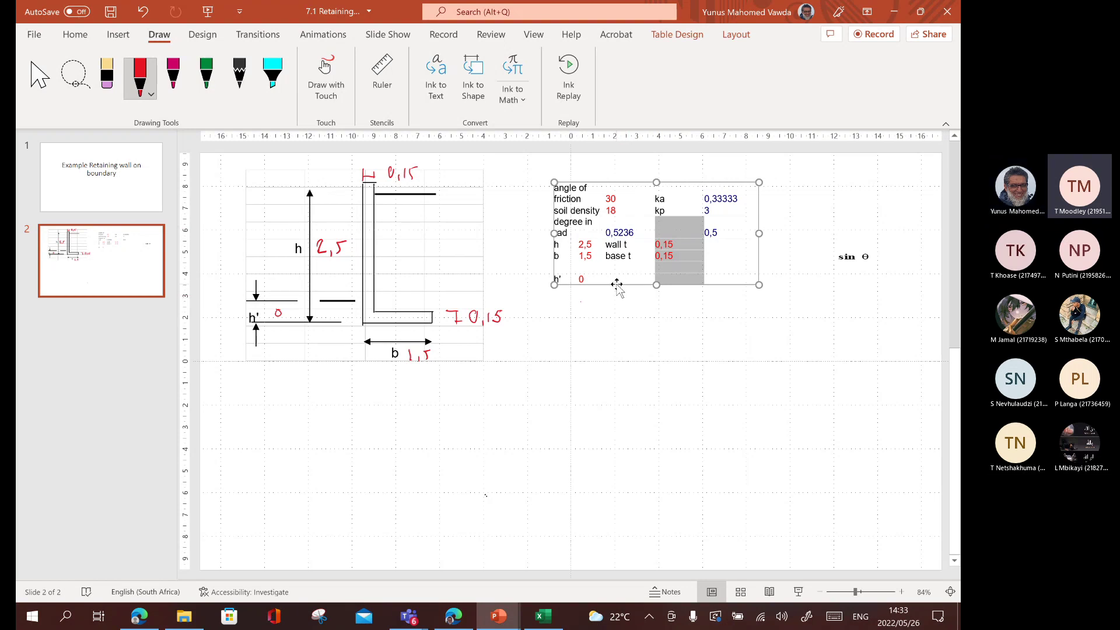
# Move the values table lower and ink θ = 30° at the top right.
pyautogui.moveTo(617, 284); pyautogui.dragTo(614, 394)
pyautogui.moveTo(558, 179); pyautogui.dragTo(570, 183)
pyautogui.moveTo(566, 188); pyautogui.dragTo(599, 180)
pyautogui.moveTo(609, 175); pyautogui.dragTo(610, 177)
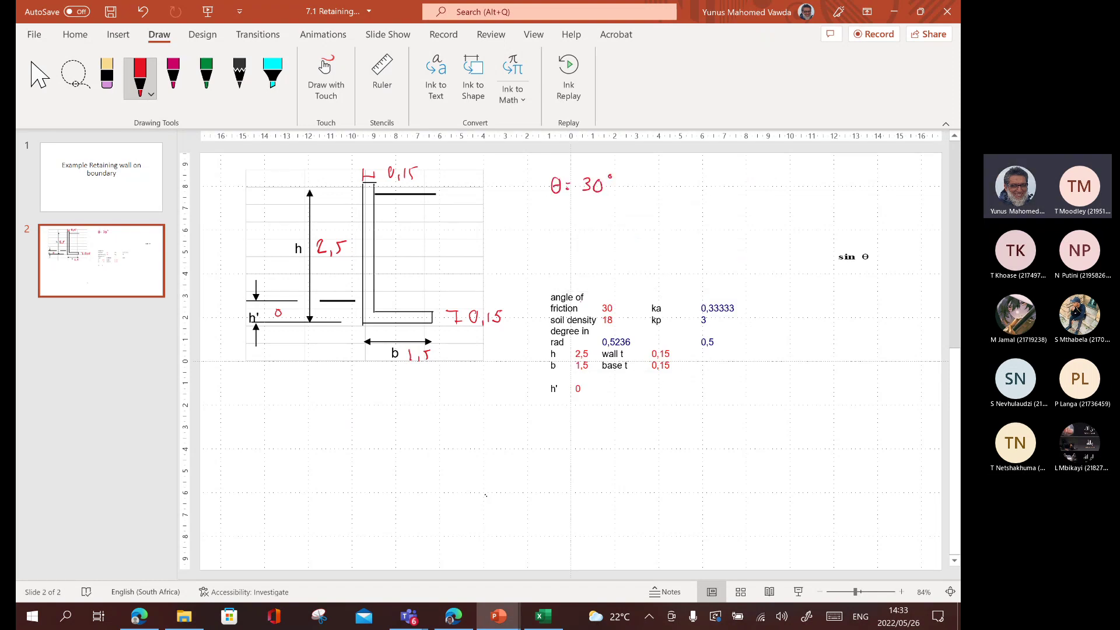
# Write γ = 18 kN/m³ below the angle.
pyautogui.moveTo(552, 205)
pyautogui.mouseDown()
pyautogui.moveTo(555, 214)
pyautogui.moveTo(559, 205)
pyautogui.mouseUp()
pyautogui.moveTo(567, 212); pyautogui.dragTo(589, 218)
pyautogui.moveTo(600, 207); pyautogui.dragTo(613, 218)
pyautogui.moveTo(621, 208)
pyautogui.mouseDown()
pyautogui.moveTo(622, 218)
pyautogui.moveTo(632, 205)
pyautogui.moveTo(634, 223)
pyautogui.mouseUp()
pyautogui.moveTo(641, 216); pyautogui.dragTo(653, 217)
pyautogui.moveTo(656, 203); pyautogui.dragTo(657, 210)
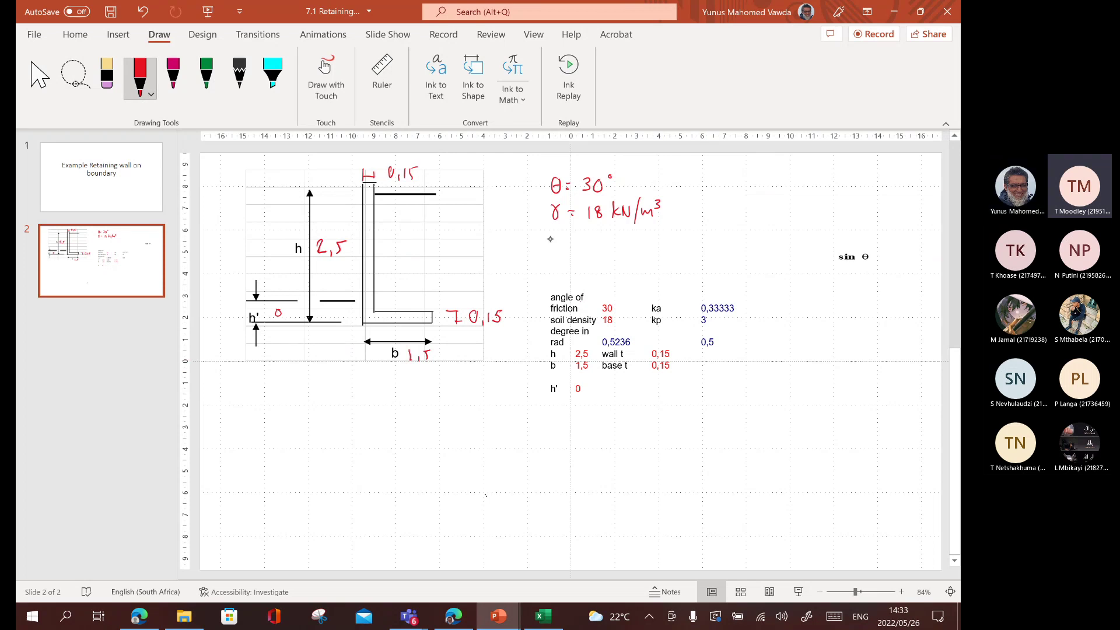
# Write φ = 30 and μ = tan φ = 0,577 beside it.
pyautogui.moveTo(550, 239)
pyautogui.mouseDown()
pyautogui.moveTo(554, 256)
pyautogui.moveTo(577, 238)
pyautogui.mouseUp()
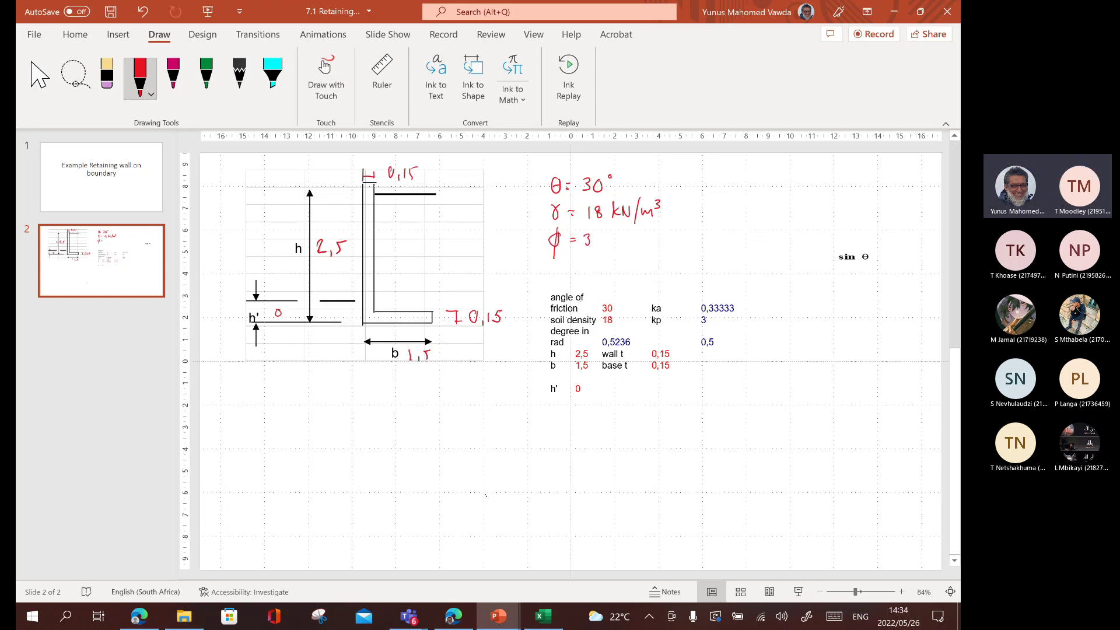
pyautogui.moveTo(602, 233); pyautogui.dragTo(601, 236)
pyautogui.moveTo(629, 237); pyautogui.dragTo(635, 262)
pyautogui.moveTo(643, 239); pyautogui.dragTo(663, 248)
pyautogui.moveTo(659, 235); pyautogui.dragTo(676, 248)
pyautogui.moveTo(680, 239)
pyautogui.mouseDown()
pyautogui.moveTo(689, 248)
pyautogui.moveTo(699, 238)
pyautogui.moveTo(697, 252)
pyautogui.mouseUp()
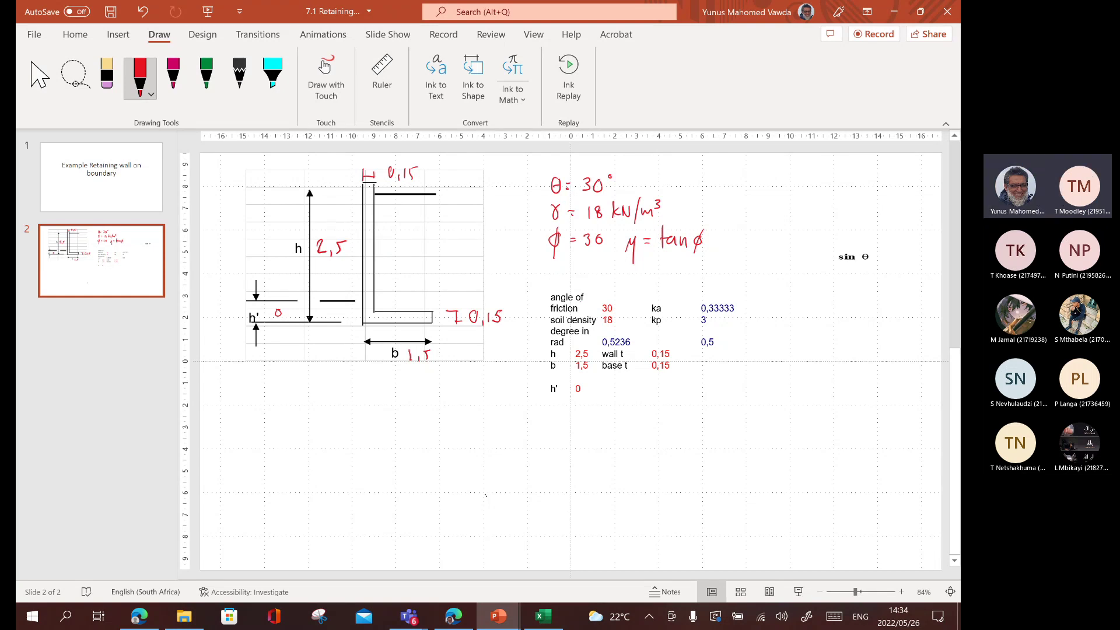
pyautogui.moveTo(707, 239)
pyautogui.mouseDown()
pyautogui.moveTo(732, 247)
pyautogui.moveTo(746, 232)
pyautogui.mouseUp()
pyautogui.moveTo(748, 232)
pyautogui.mouseDown()
pyautogui.moveTo(752, 247)
pyautogui.moveTo(764, 236)
pyautogui.moveTo(761, 247)
pyautogui.mouseUp()
# Delete the sin θ picture, then select the whole values table as an object and delete it.
pyautogui.click(859, 255)
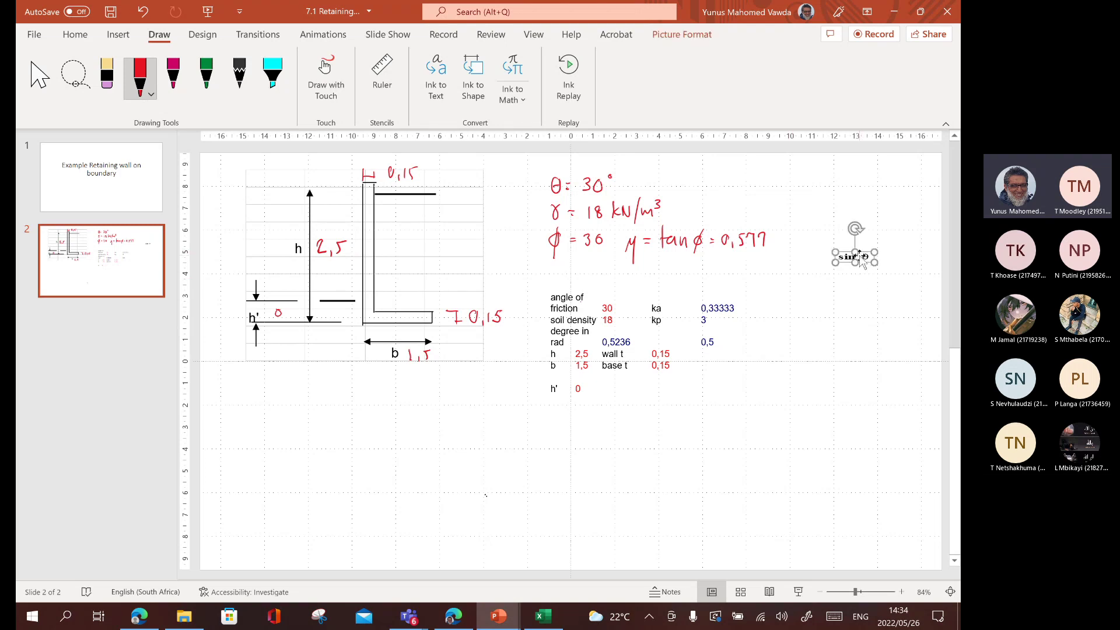
pyautogui.press('Delete')
pyautogui.click(566, 300)
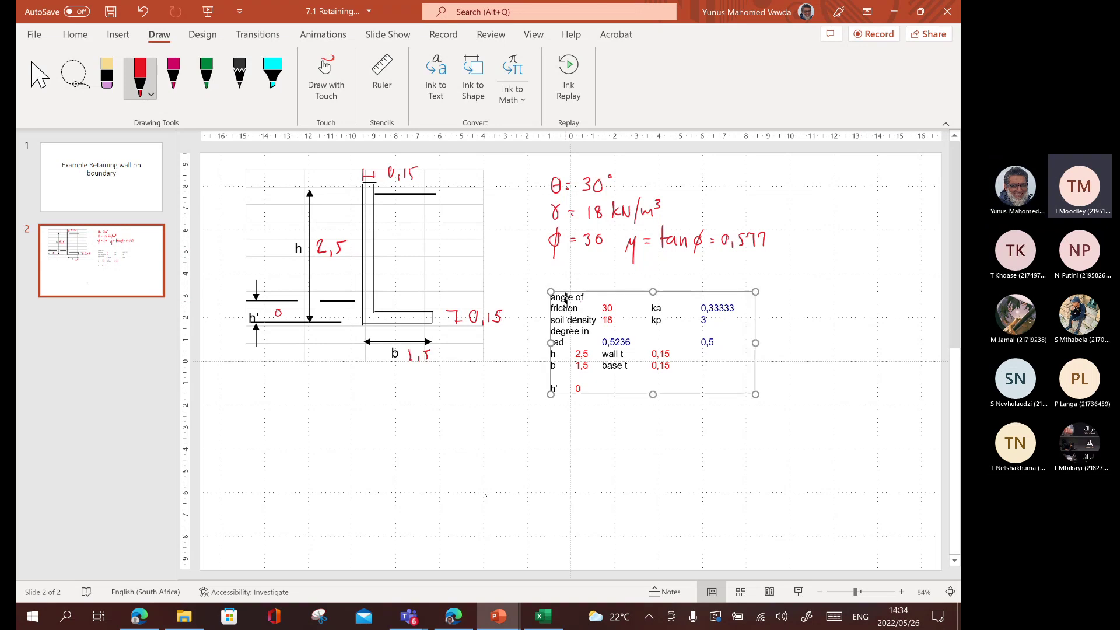
pyautogui.press('BackSpace')
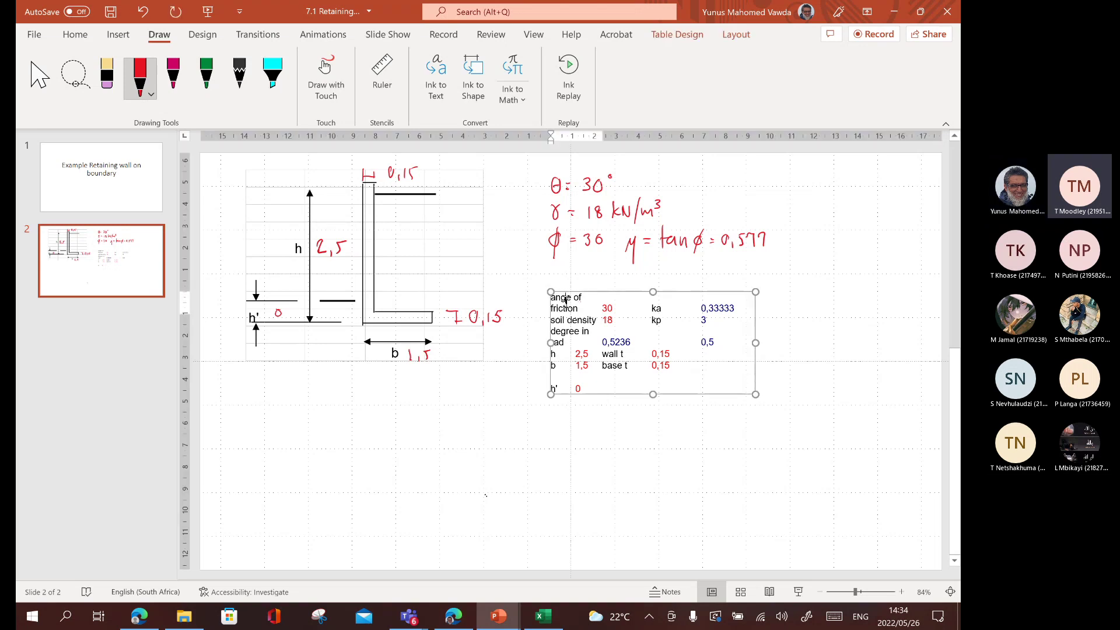
pyautogui.press('Delete')
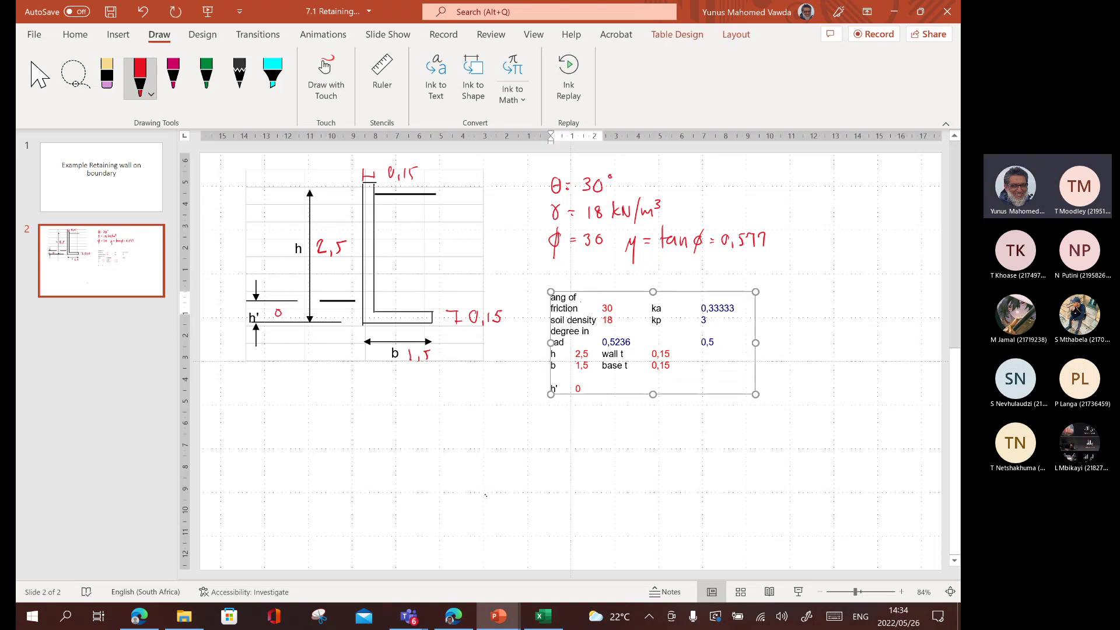
pyautogui.click(594, 292)
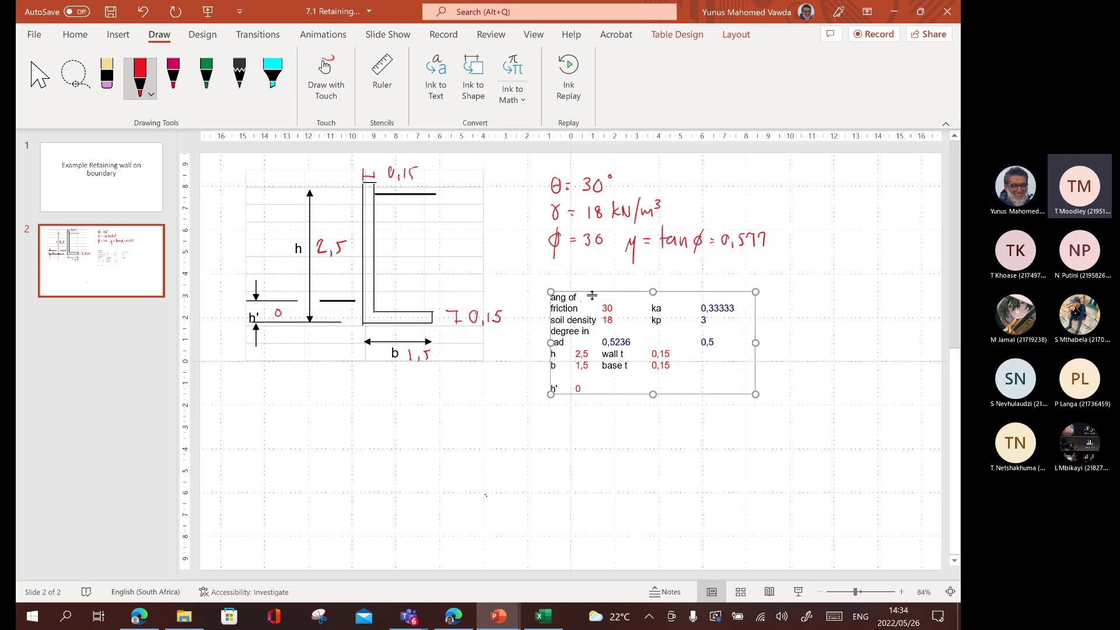
pyautogui.press('Delete')
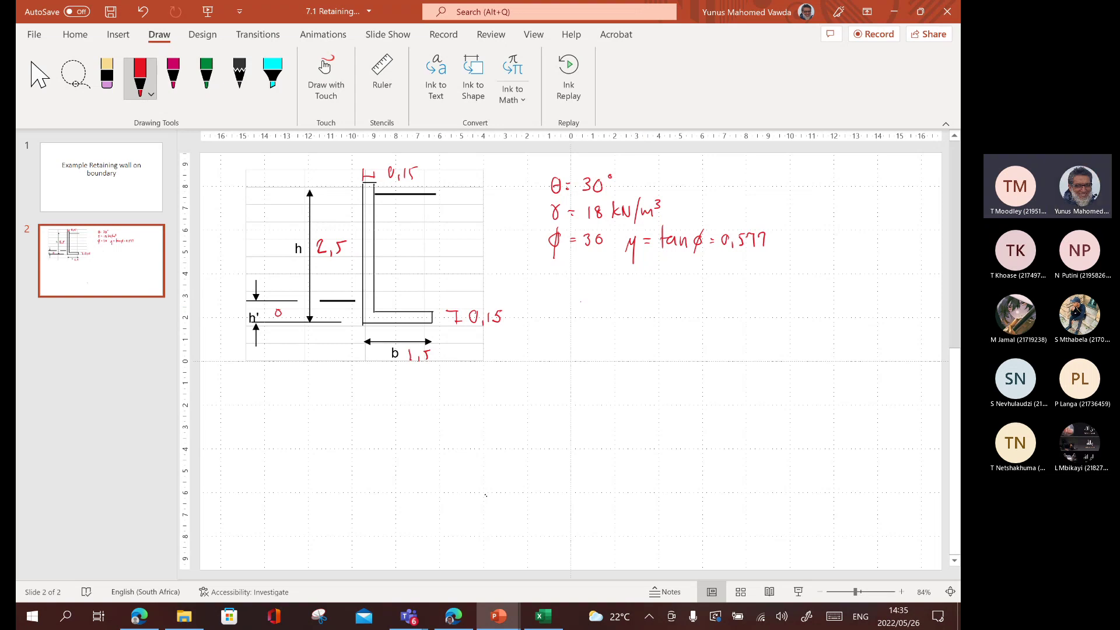
# Draw a triangular pressure sketch labelled ka × γ ×, undoing mistaken strokes.
pyautogui.moveTo(557, 274); pyautogui.dragTo(557, 327)
pyautogui.moveTo(558, 276)
pyautogui.mouseDown()
pyautogui.moveTo(580, 321)
pyautogui.moveTo(568, 339)
pyautogui.mouseUp()
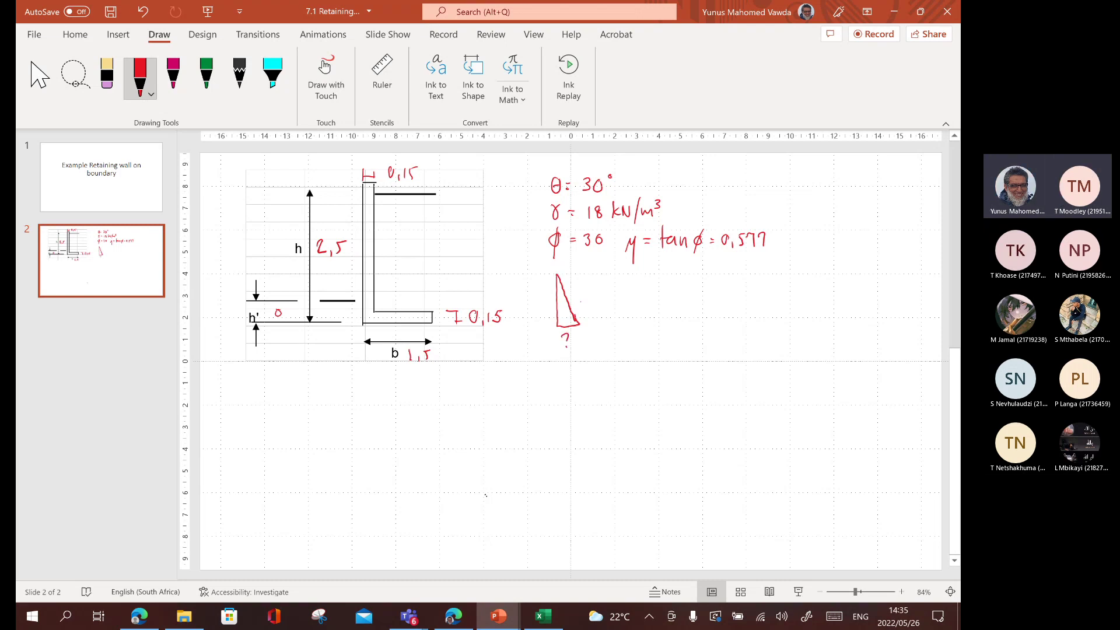
pyautogui.moveTo(605, 286)
pyautogui.mouseDown()
pyautogui.moveTo(605, 298)
pyautogui.moveTo(635, 300)
pyautogui.mouseUp()
pyautogui.moveTo(635, 291)
pyautogui.mouseDown()
pyautogui.moveTo(627, 299)
pyautogui.moveTo(644, 299)
pyautogui.mouseUp()
pyautogui.moveTo(646, 286)
pyautogui.mouseDown()
pyautogui.moveTo(646, 299)
pyautogui.moveTo(661, 300)
pyautogui.mouseUp()
pyautogui.hotkey('ctrl', 'z')
pyautogui.hotkey('ctrl', 'z')
pyautogui.hotkey('ctrl', 'z')
pyautogui.hotkey('ctrl', 'z')
pyautogui.hotkey('ctrl', 'z')
pyautogui.hotkey('ctrl', 'z')
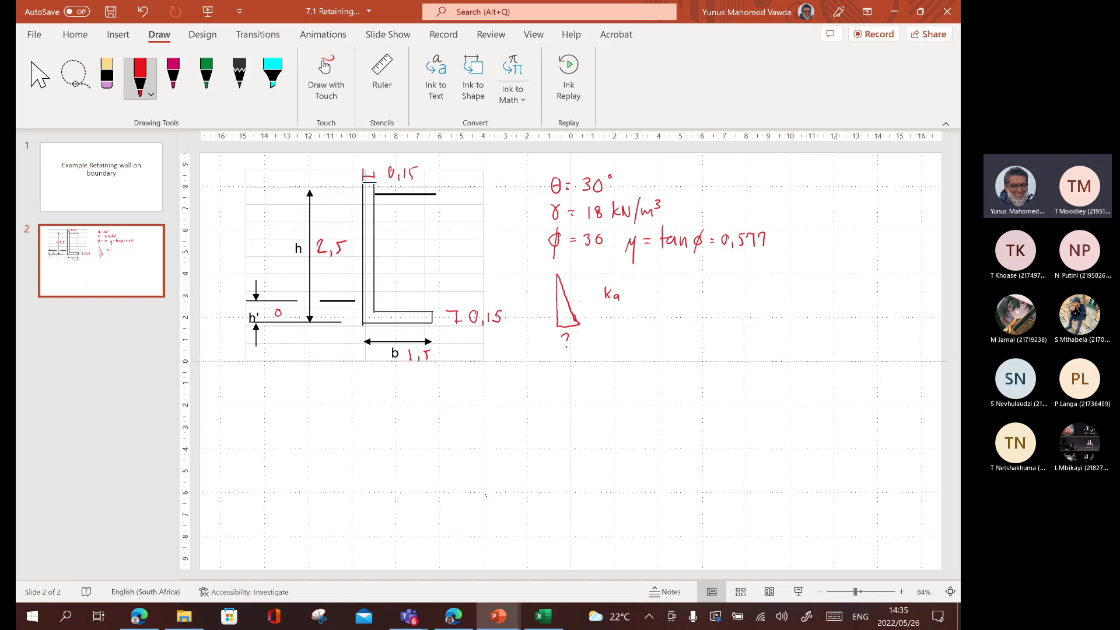
pyautogui.moveTo(621, 292); pyautogui.dragTo(631, 300)
pyautogui.moveTo(631, 291)
pyautogui.mouseDown()
pyautogui.moveTo(622, 300)
pyautogui.moveTo(673, 301)
pyautogui.mouseUp()
# Write ka = 0,333 at the top right.
pyautogui.moveTo(723, 174); pyautogui.dragTo(729, 187)
pyautogui.moveTo(737, 183); pyautogui.dragTo(739, 190)
pyautogui.moveTo(766, 179); pyautogui.dragTo(762, 191)
pyautogui.moveTo(772, 186); pyautogui.dragTo(778, 188)
pyautogui.moveTo(785, 180); pyautogui.dragTo(795, 188)
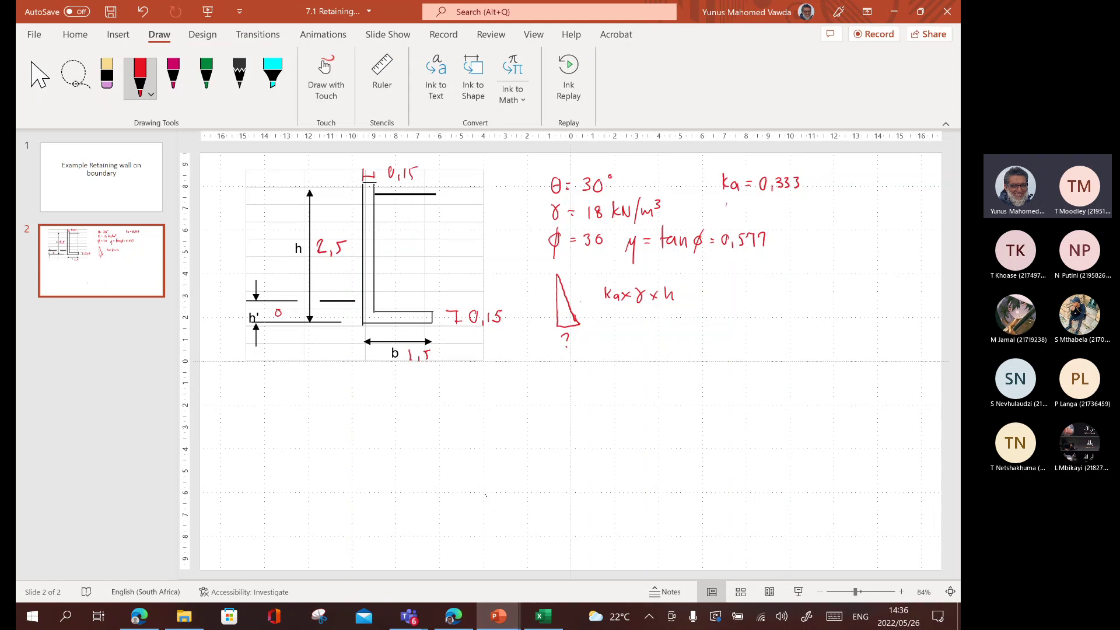
# Write kp = 3 below ka, using 0.5/1.5 working fractions, then erase them.
pyautogui.moveTo(726, 202); pyautogui.dragTo(737, 215)
pyautogui.moveTo(752, 209); pyautogui.dragTo(759, 208)
pyautogui.moveTo(752, 214); pyautogui.dragTo(760, 213)
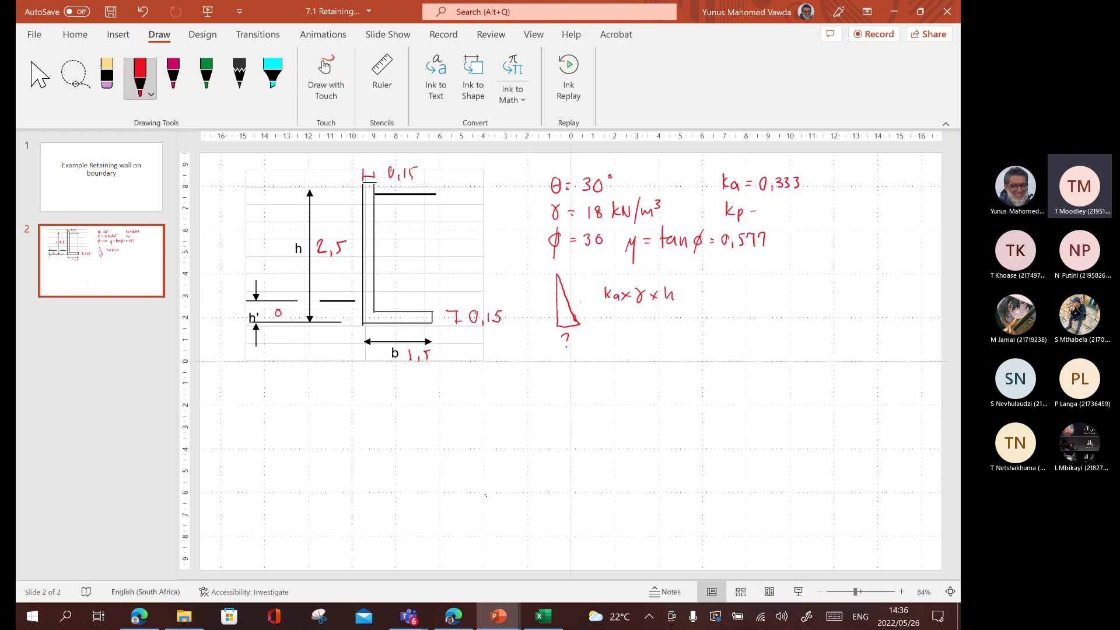
pyautogui.moveTo(837, 163); pyautogui.dragTo(850, 173)
pyautogui.click(844, 171)
pyautogui.moveTo(851, 162)
pyautogui.mouseDown()
pyautogui.moveTo(839, 186)
pyautogui.moveTo(857, 185)
pyautogui.moveTo(831, 187)
pyautogui.mouseUp()
pyautogui.moveTo(864, 160)
pyautogui.mouseDown()
pyautogui.moveTo(877, 179)
pyautogui.moveTo(835, 220)
pyautogui.mouseUp()
pyautogui.moveTo(847, 201)
pyautogui.mouseDown()
pyautogui.moveTo(864, 212)
pyautogui.moveTo(855, 224)
pyautogui.mouseUp()
pyautogui.moveTo(868, 196); pyautogui.dragTo(874, 219)
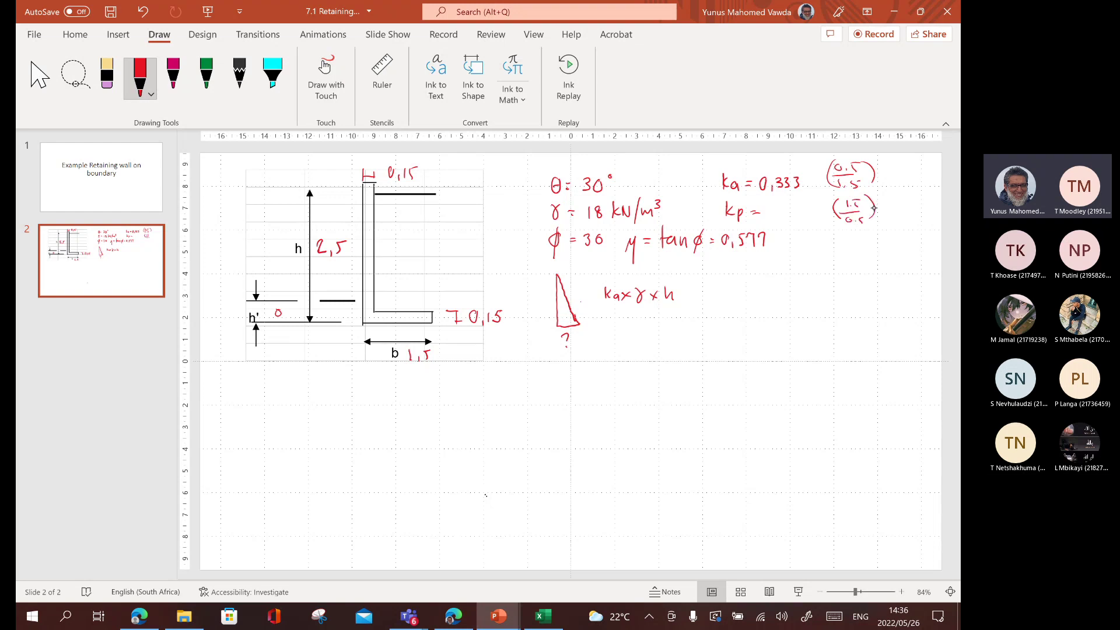
pyautogui.moveTo(771, 205); pyautogui.dragTo(770, 215)
pyautogui.moveTo(855, 221)
pyautogui.mouseDown()
pyautogui.moveTo(844, 198)
pyautogui.moveTo(881, 178)
pyautogui.moveTo(864, 168)
pyautogui.moveTo(836, 178)
pyautogui.mouseUp()
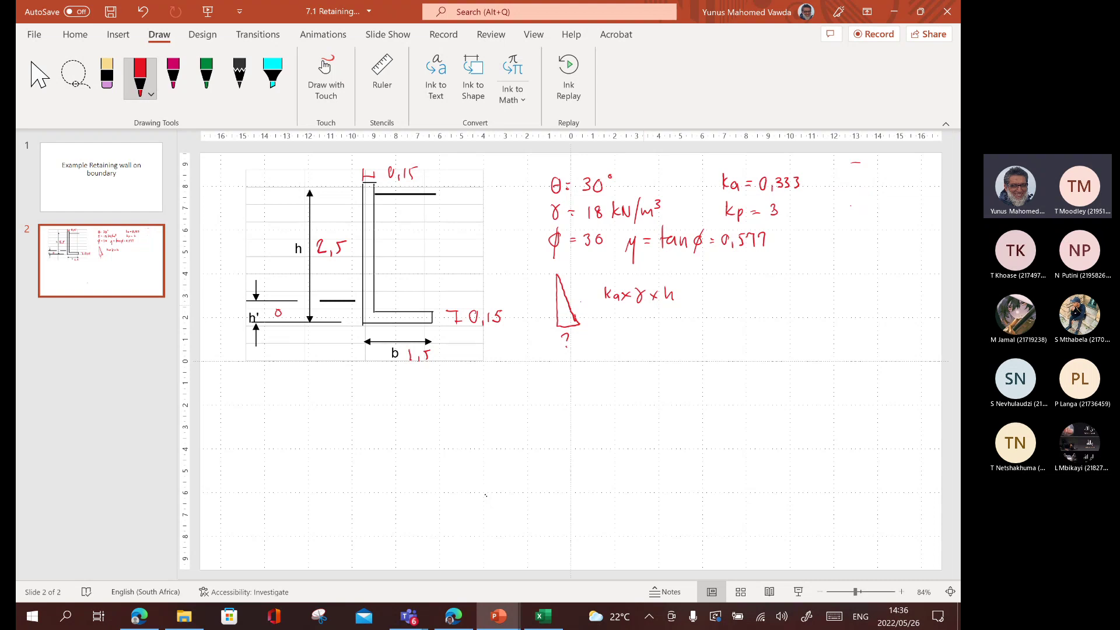
# Ink = 0,333 × 18 × 2,5 = after ka × γ × h.
pyautogui.moveTo(683, 296); pyautogui.dragTo(690, 295)
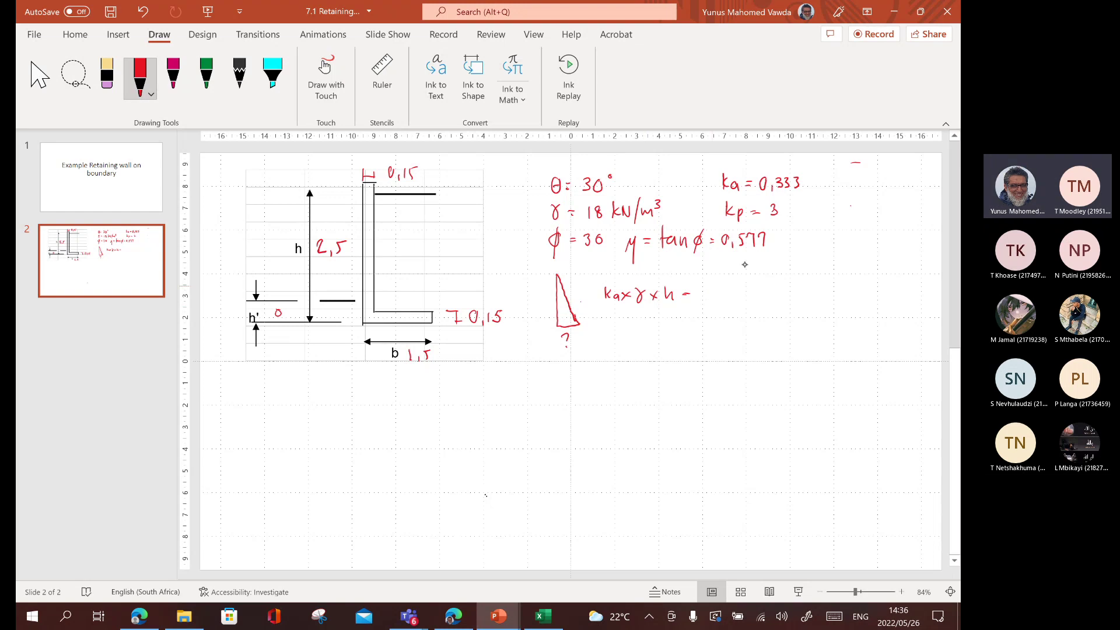
pyautogui.click(140, 82)
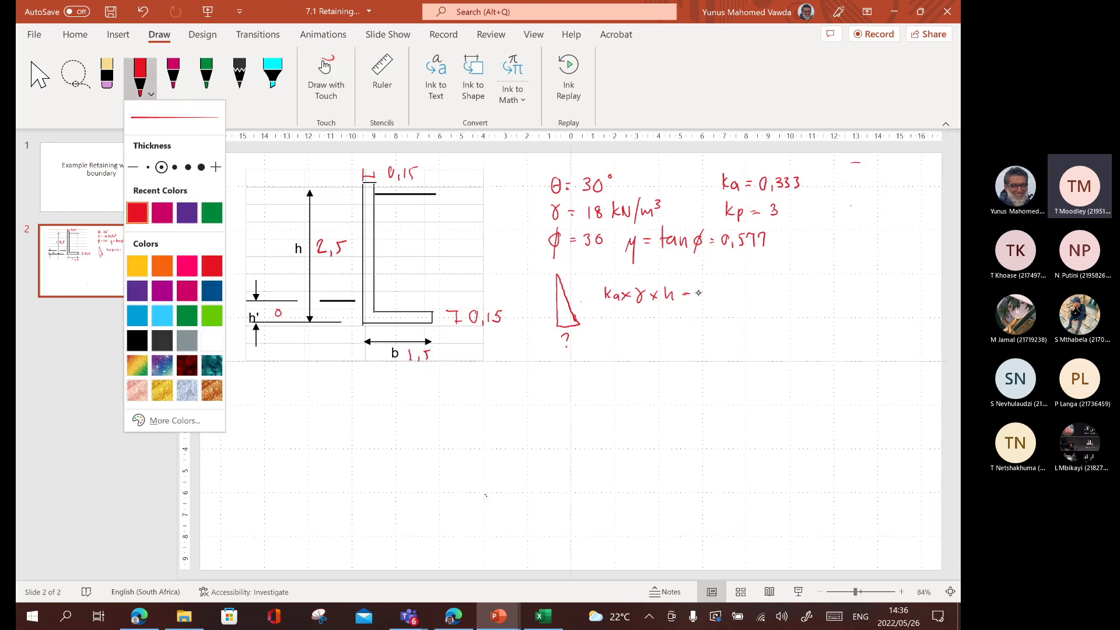
pyautogui.click(140, 81)
pyautogui.moveTo(703, 284); pyautogui.dragTo(711, 296)
pyautogui.moveTo(717, 285)
pyautogui.mouseDown()
pyautogui.moveTo(719, 296)
pyautogui.moveTo(759, 286)
pyautogui.moveTo(770, 297)
pyautogui.moveTo(780, 284)
pyautogui.moveTo(799, 296)
pyautogui.mouseUp()
pyautogui.moveTo(799, 285); pyautogui.dragTo(792, 296)
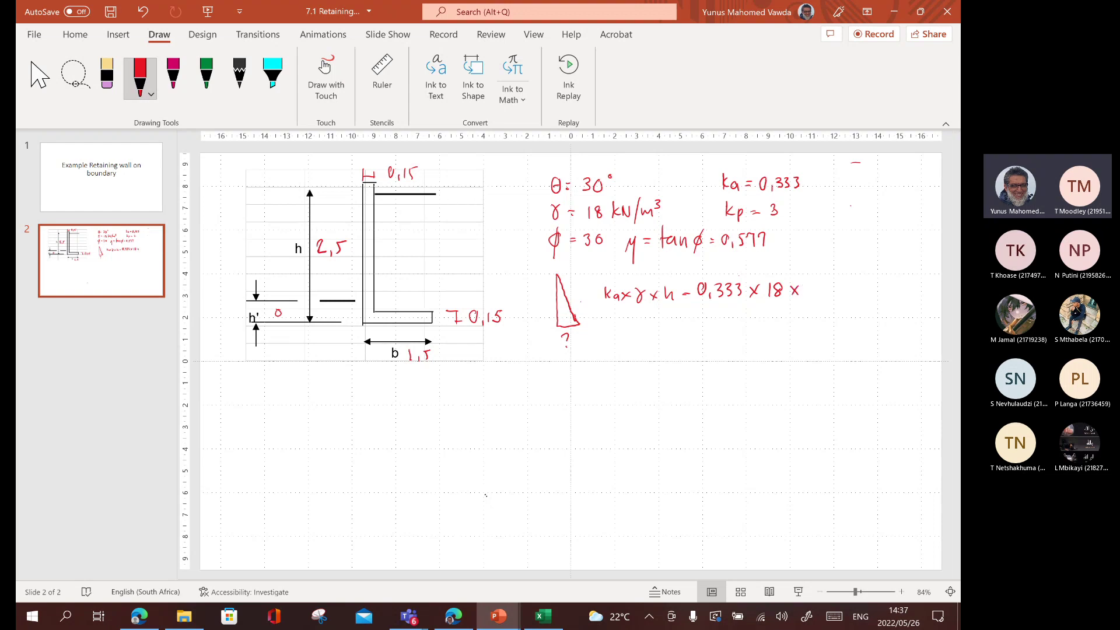
pyautogui.moveTo(810, 283); pyautogui.dragTo(819, 299)
pyautogui.moveTo(832, 284)
pyautogui.mouseDown()
pyautogui.moveTo(830, 296)
pyautogui.moveTo(850, 288)
pyautogui.mouseUp()
pyautogui.moveTo(844, 292); pyautogui.dragTo(850, 293)
# Write the result 14,985, undoing a stray digit, and note it rounds to 15.
pyautogui.moveTo(862, 283)
pyautogui.mouseDown()
pyautogui.moveTo(860, 297)
pyautogui.moveTo(873, 293)
pyautogui.mouseUp()
pyautogui.moveTo(872, 283)
pyautogui.mouseDown()
pyautogui.moveTo(871, 299)
pyautogui.moveTo(887, 285)
pyautogui.mouseUp()
pyautogui.hotkey('ctrl', 'z')
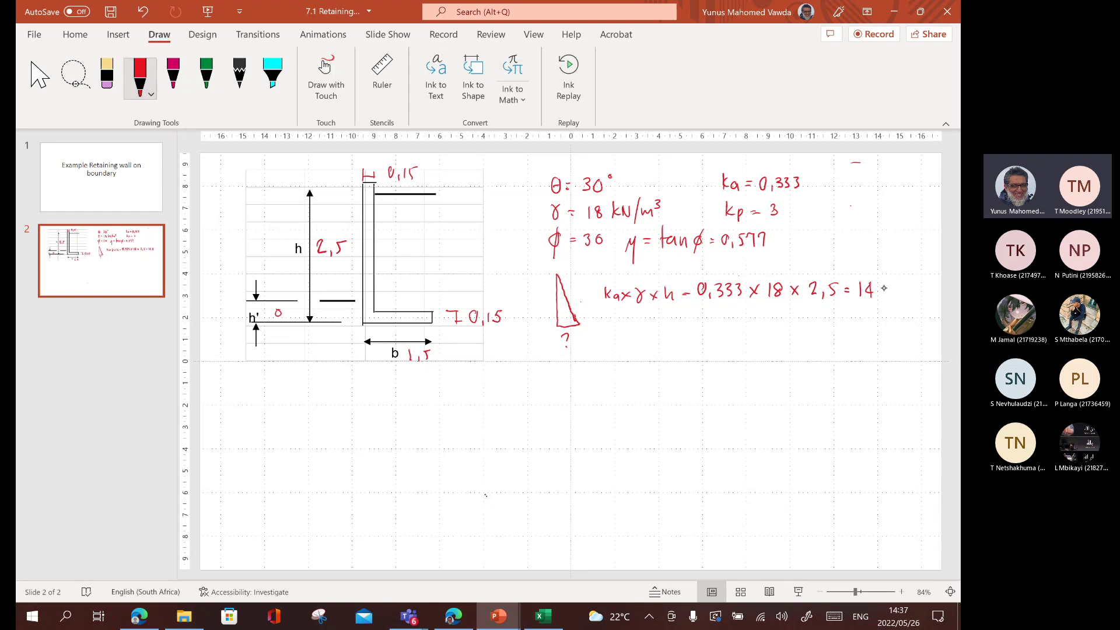
pyautogui.moveTo(877, 294); pyautogui.dragTo(887, 299)
pyautogui.moveTo(898, 286)
pyautogui.mouseDown()
pyautogui.moveTo(903, 296)
pyautogui.moveTo(911, 284)
pyautogui.mouseUp()
pyautogui.moveTo(857, 310); pyautogui.dragTo(866, 310)
# Replace the ? under the triangle with 14.985 kN/m² and begin an Overturning heading.
pyautogui.hotkey('ctrl', 'z')
pyautogui.moveTo(551, 337); pyautogui.dragTo(568, 347)
pyautogui.click(562, 346)
pyautogui.moveTo(581, 338); pyautogui.dragTo(592, 349)
pyautogui.moveTo(598, 335); pyautogui.dragTo(599, 348)
pyautogui.moveTo(600, 348); pyautogui.dragTo(607, 337)
pyautogui.moveTo(612, 331); pyautogui.dragTo(608, 350)
pyautogui.moveTo(615, 340); pyautogui.dragTo(633, 337)
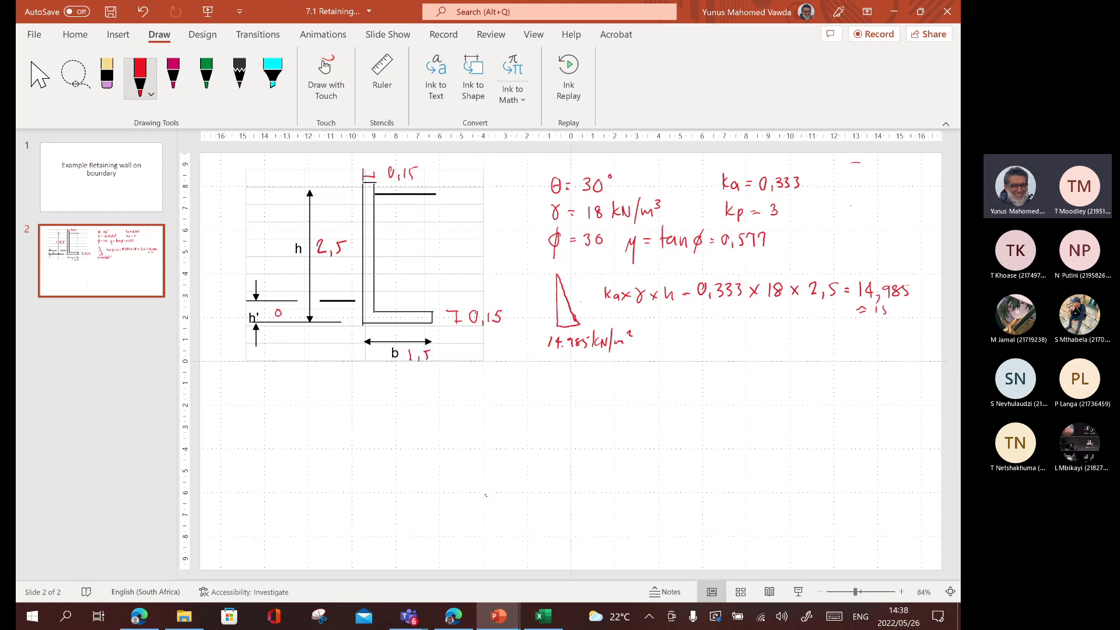
pyautogui.moveTo(261, 384)
pyautogui.mouseDown()
pyautogui.moveTo(256, 394)
pyautogui.moveTo(260, 385)
pyautogui.moveTo(280, 404)
pyautogui.mouseUp()
pyautogui.moveTo(284, 391)
pyautogui.mouseDown()
pyautogui.moveTo(289, 384)
pyautogui.moveTo(286, 404)
pyautogui.mouseUp()
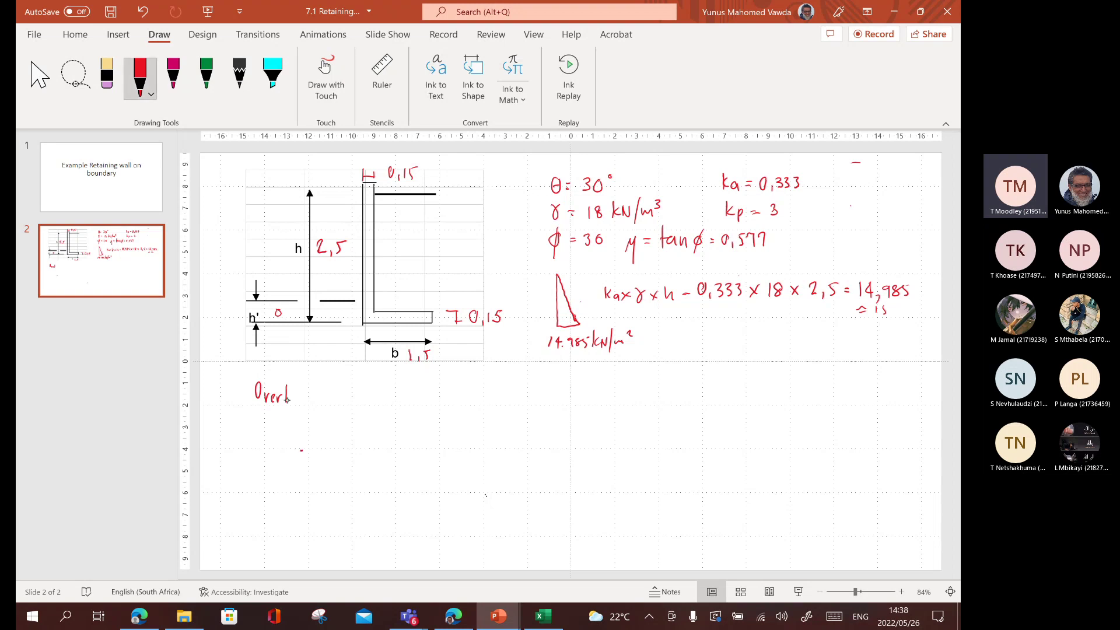
# Finish the heading as Overturning Mt =.
pyautogui.moveTo(294, 393); pyautogui.dragTo(333, 401)
pyautogui.moveTo(339, 394)
pyautogui.mouseDown()
pyautogui.moveTo(322, 412)
pyautogui.moveTo(355, 388)
pyautogui.moveTo(379, 401)
pyautogui.mouseUp()
pyautogui.moveTo(373, 389); pyautogui.dragTo(388, 390)
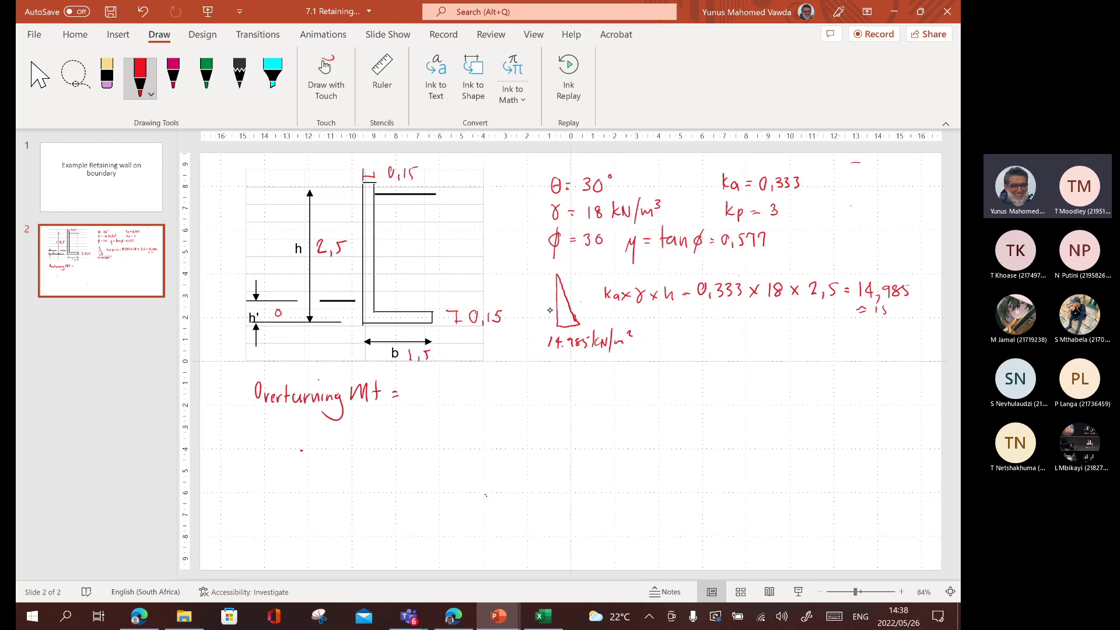
# Draw a force arrow through the pressure triangle, fix a stray mark, and write σ = and F =.
pyautogui.moveTo(537, 310); pyautogui.dragTo(589, 311)
pyautogui.moveTo(544, 318); pyautogui.dragTo(534, 311)
pyautogui.moveTo(580, 292); pyautogui.dragTo(584, 302)
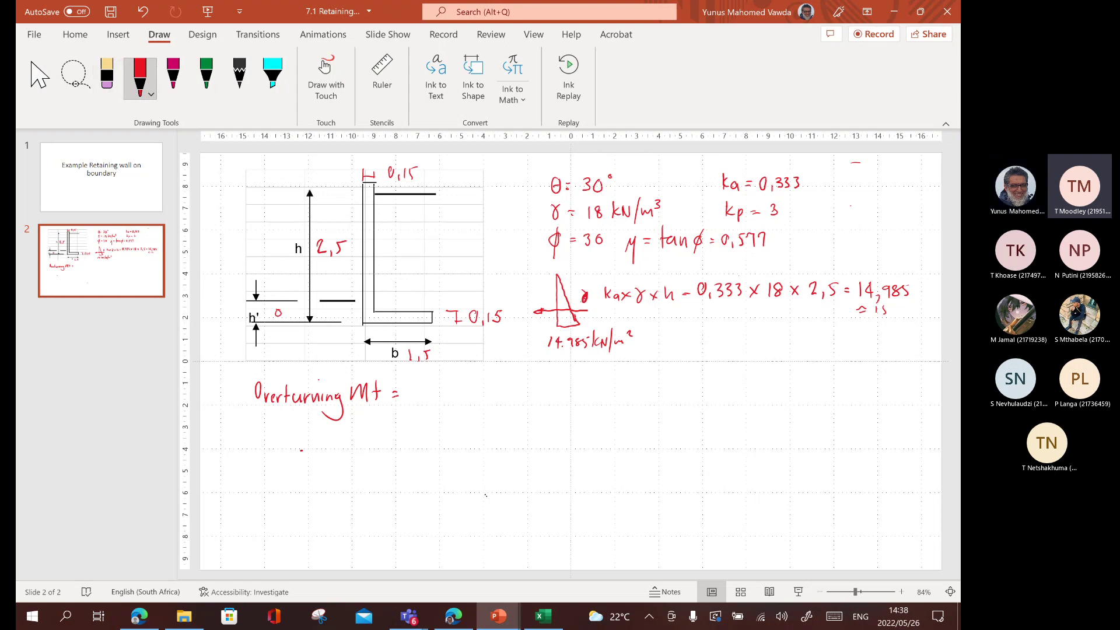
pyautogui.click(107, 75)
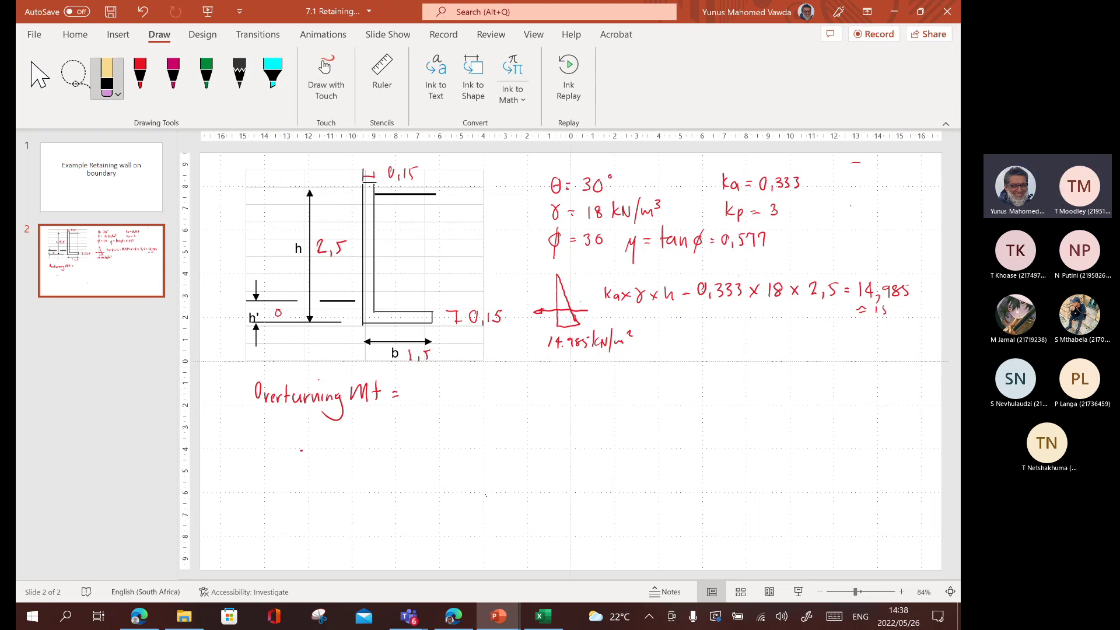
pyautogui.click(140, 75)
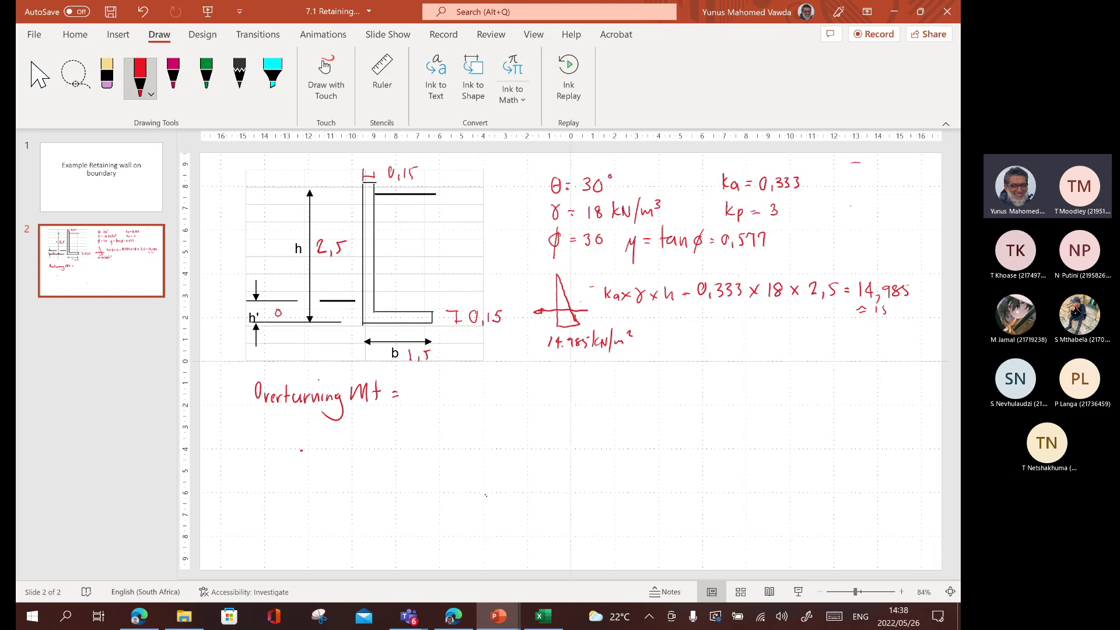
pyautogui.moveTo(591, 287)
pyautogui.mouseDown()
pyautogui.moveTo(596, 301)
pyautogui.moveTo(600, 292)
pyautogui.mouseUp()
pyautogui.moveTo(591, 297); pyautogui.dragTo(600, 296)
pyautogui.moveTo(666, 322)
pyautogui.mouseDown()
pyautogui.moveTo(665, 331)
pyautogui.moveTo(687, 322)
pyautogui.mouseUp()
pyautogui.moveTo(680, 328); pyautogui.dragTo(687, 328)
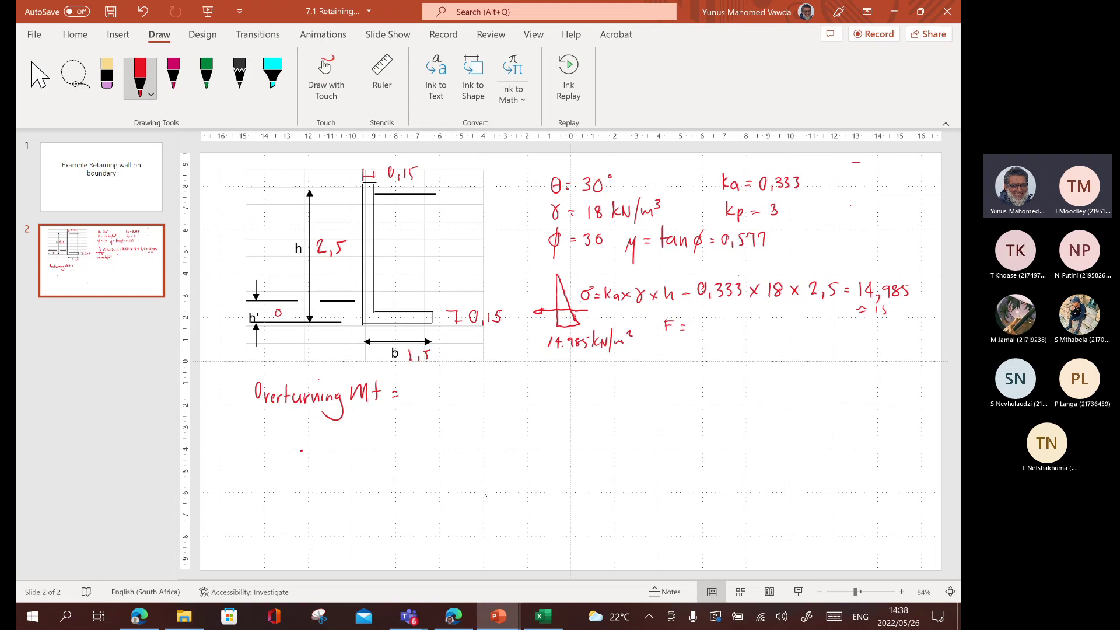
# Write 14,895 after F =, erasing part of it to correct a digit.
pyautogui.moveTo(695, 322)
pyautogui.mouseDown()
pyautogui.moveTo(696, 333)
pyautogui.moveTo(767, 334)
pyautogui.moveTo(757, 333)
pyautogui.mouseUp()
pyautogui.click(721, 330)
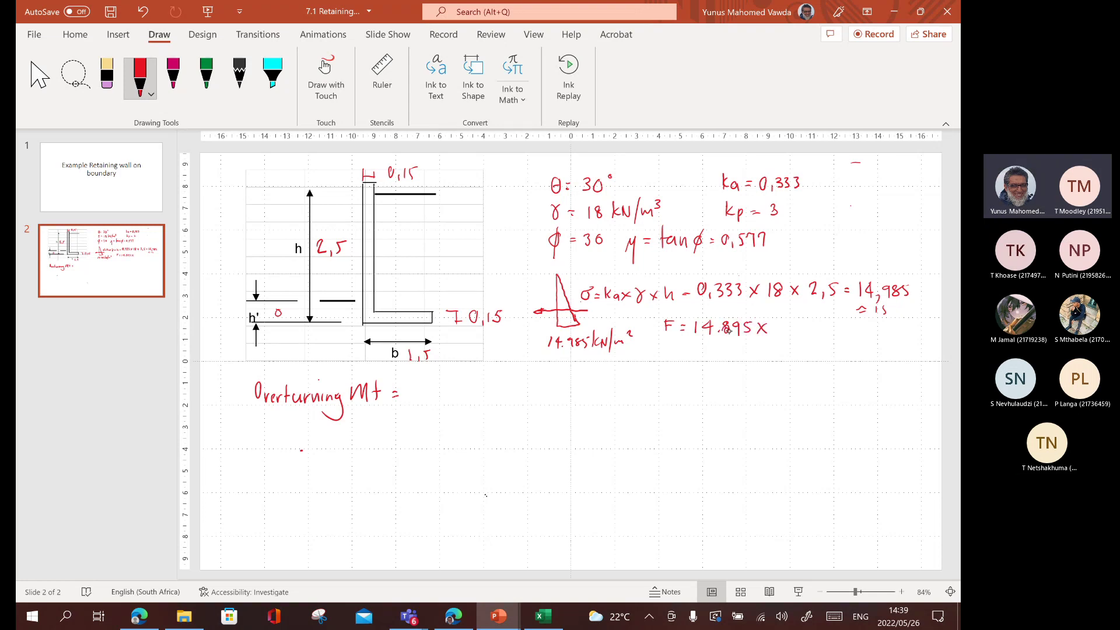
pyautogui.click(106, 77)
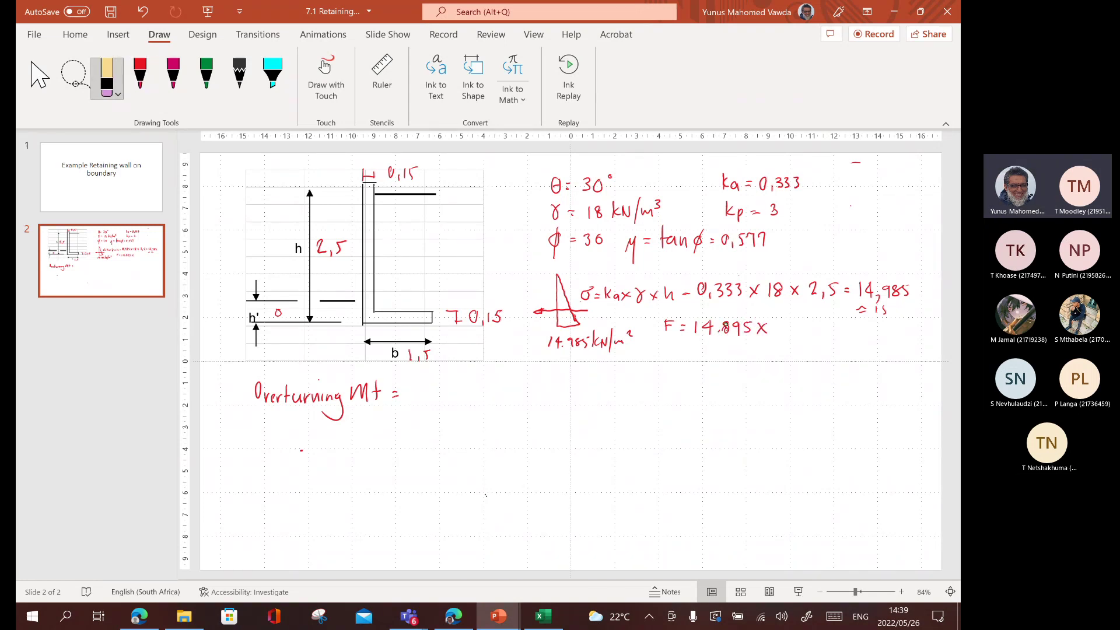
pyautogui.moveTo(725, 323)
pyautogui.mouseDown()
pyautogui.moveTo(717, 341)
pyautogui.moveTo(782, 327)
pyautogui.moveTo(782, 336)
pyautogui.mouseUp()
pyautogui.click(140, 78)
# Complete × 2,5/2 = and rewrite the σ result 14,985 as 15.
pyautogui.moveTo(789, 330); pyautogui.dragTo(788, 336)
pyautogui.moveTo(795, 327)
pyautogui.mouseDown()
pyautogui.moveTo(802, 344)
pyautogui.moveTo(819, 342)
pyautogui.mouseUp()
pyautogui.moveTo(795, 327); pyautogui.dragTo(838, 332)
pyautogui.moveTo(832, 337); pyautogui.dragTo(838, 336)
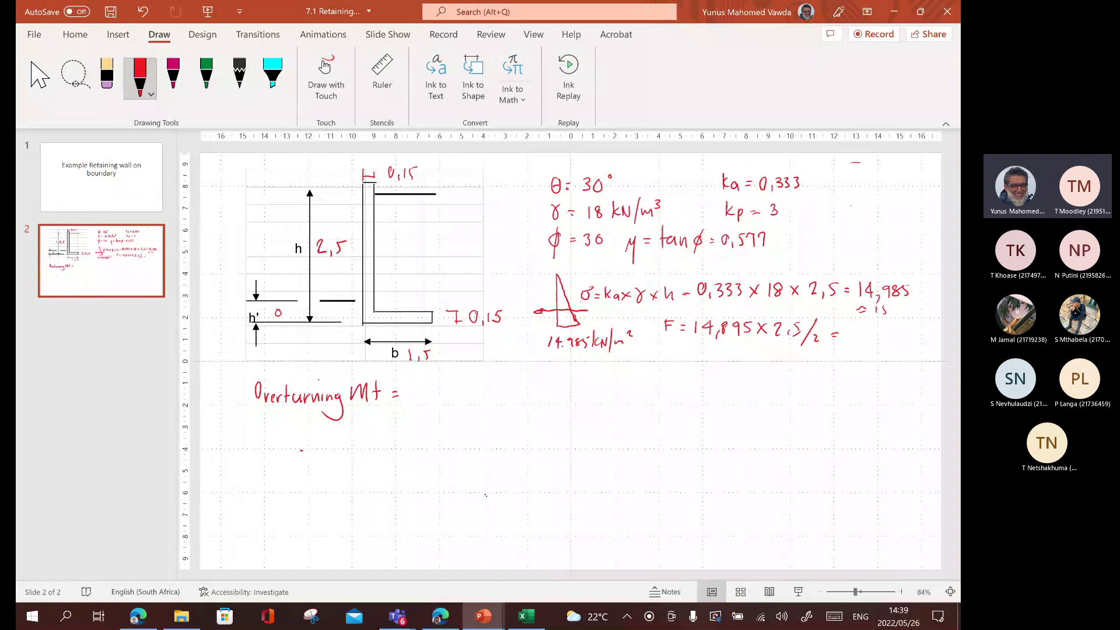
pyautogui.moveTo(871, 291)
pyautogui.mouseDown()
pyautogui.moveTo(905, 289)
pyautogui.moveTo(875, 303)
pyautogui.mouseUp()
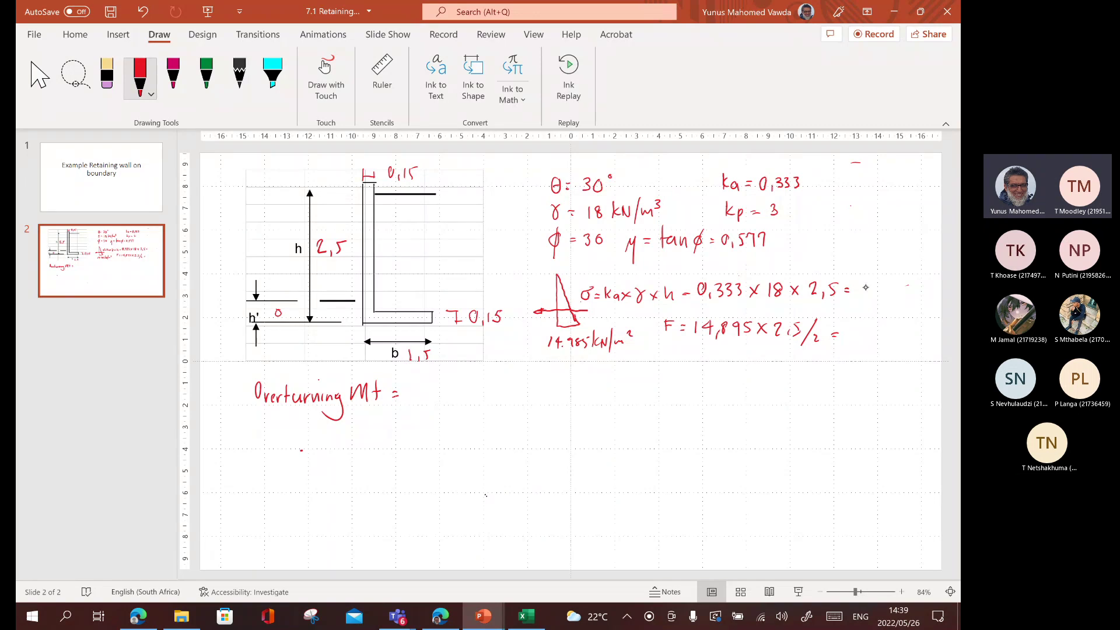
pyautogui.moveTo(858, 282); pyautogui.dragTo(865, 297)
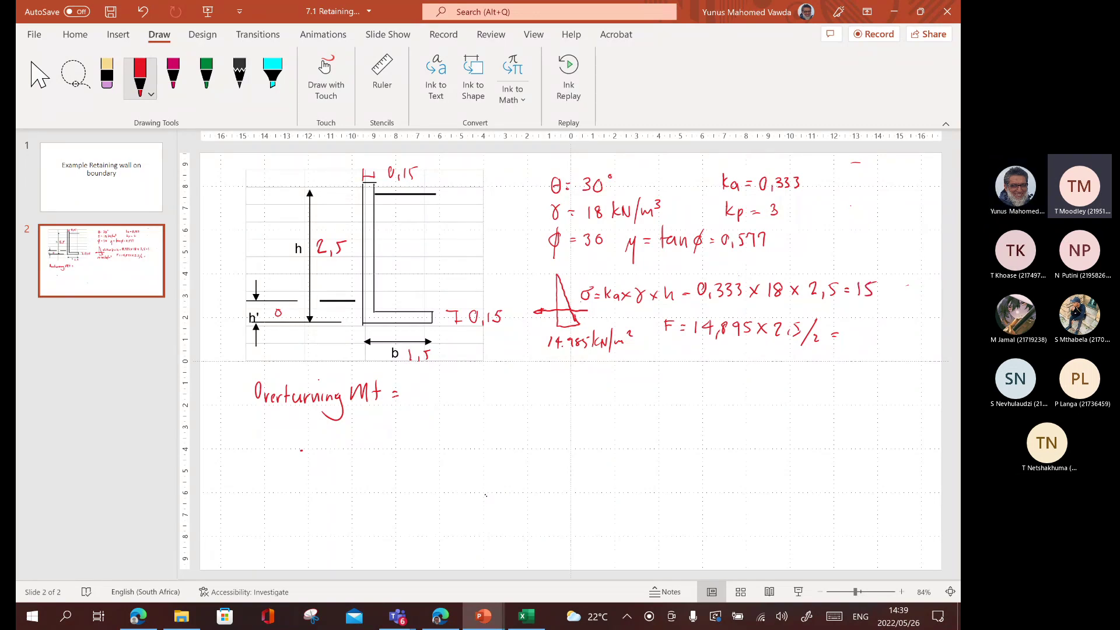
# Erase 14.985 and the old force calculation, then write 15 below the triangle.
pyautogui.click(107, 76)
pyautogui.moveTo(584, 342); pyautogui.dragTo(557, 343)
pyautogui.moveTo(721, 330)
pyautogui.mouseDown()
pyautogui.moveTo(816, 339)
pyautogui.moveTo(784, 325)
pyautogui.mouseUp()
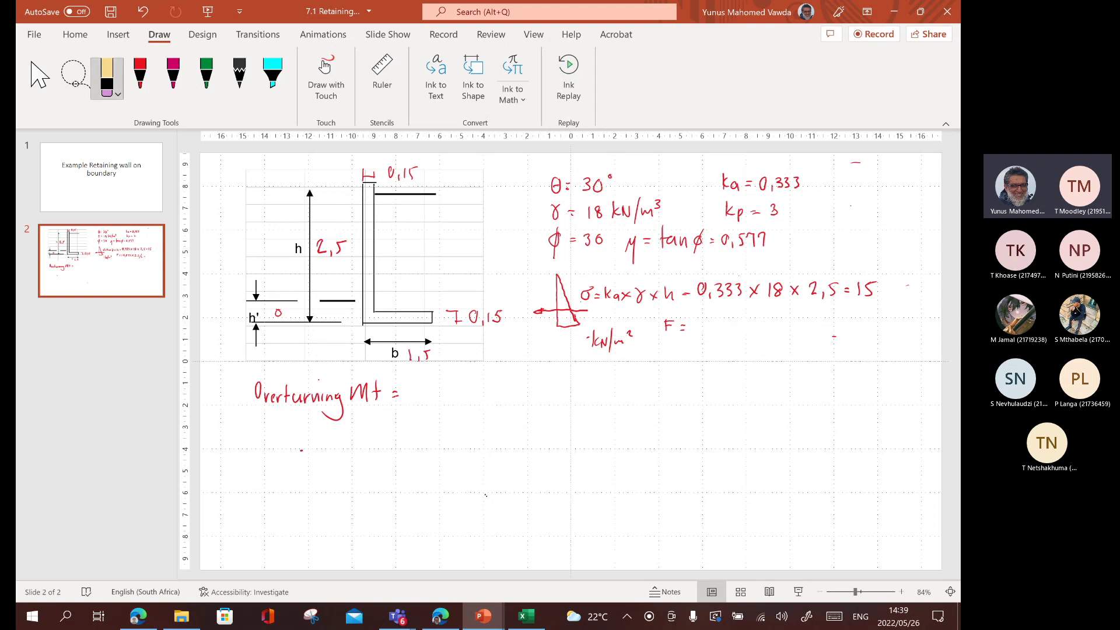
pyautogui.click(140, 73)
pyautogui.moveTo(574, 336); pyautogui.dragTo(565, 348)
# Write F = 15 × 2.5/2 = 18,75 kN and mark the force at ⅓h.
pyautogui.moveTo(694, 322)
pyautogui.mouseDown()
pyautogui.moveTo(695, 335)
pyautogui.moveTo(734, 335)
pyautogui.mouseUp()
pyautogui.moveTo(734, 325)
pyautogui.mouseDown()
pyautogui.moveTo(723, 336)
pyautogui.moveTo(757, 333)
pyautogui.mouseUp()
pyautogui.click(752, 335)
pyautogui.moveTo(759, 324); pyautogui.dragTo(765, 324)
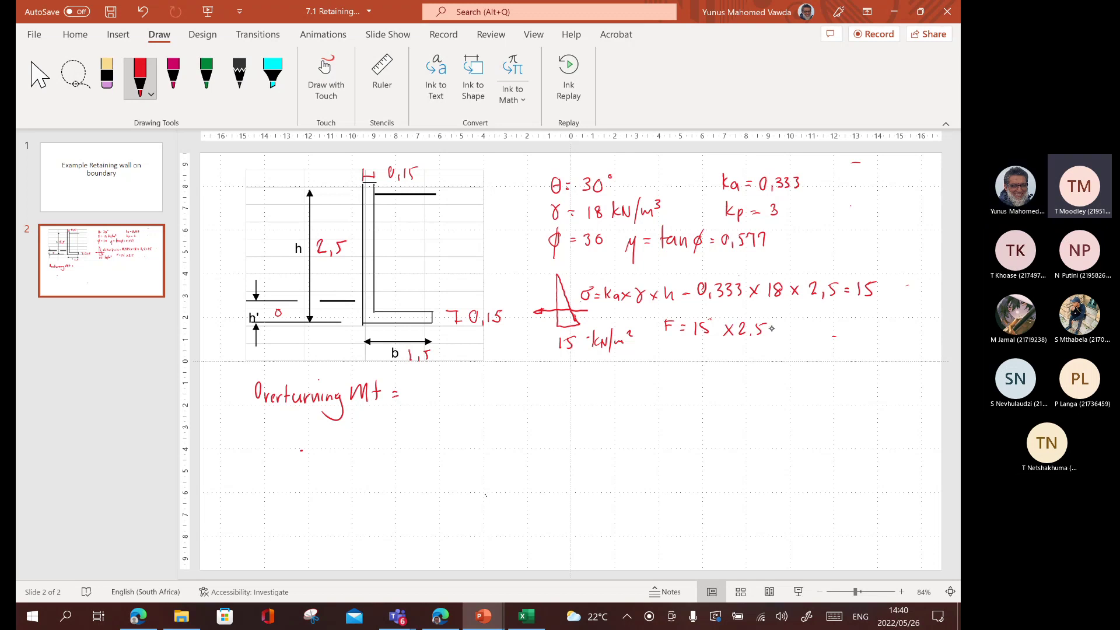
pyautogui.moveTo(783, 315)
pyautogui.mouseDown()
pyautogui.moveTo(760, 347)
pyautogui.moveTo(811, 324)
pyautogui.mouseUp()
pyautogui.moveTo(804, 330); pyautogui.dragTo(811, 329)
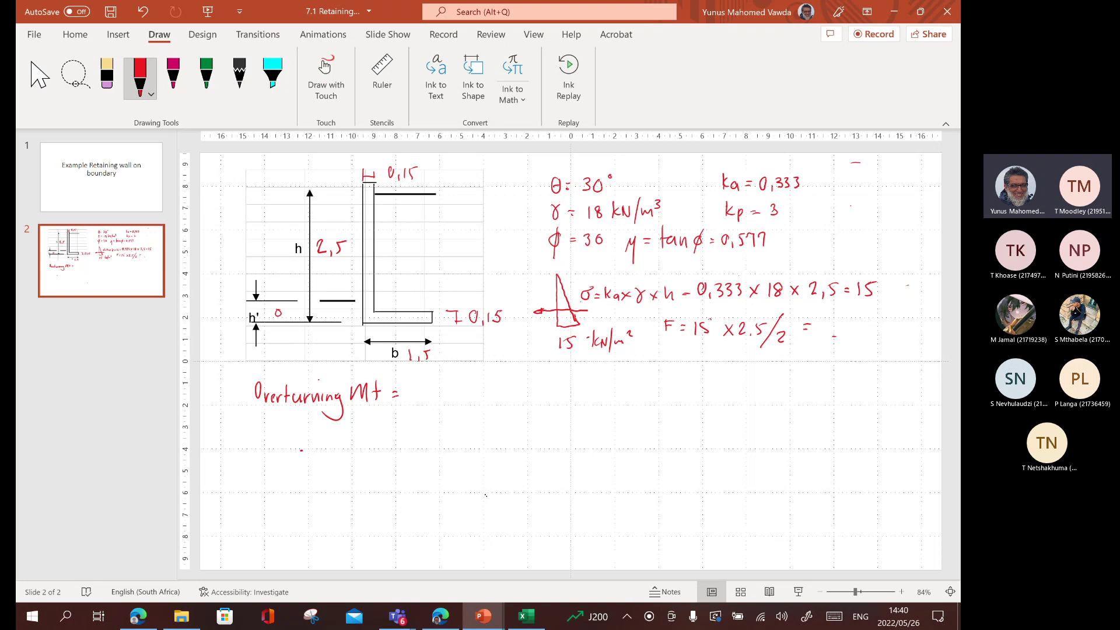
pyautogui.moveTo(829, 321)
pyautogui.mouseDown()
pyautogui.moveTo(819, 335)
pyautogui.moveTo(833, 343)
pyautogui.moveTo(872, 336)
pyautogui.mouseUp()
pyautogui.moveTo(881, 322)
pyautogui.mouseDown()
pyautogui.moveTo(884, 336)
pyautogui.moveTo(893, 318)
pyautogui.mouseUp()
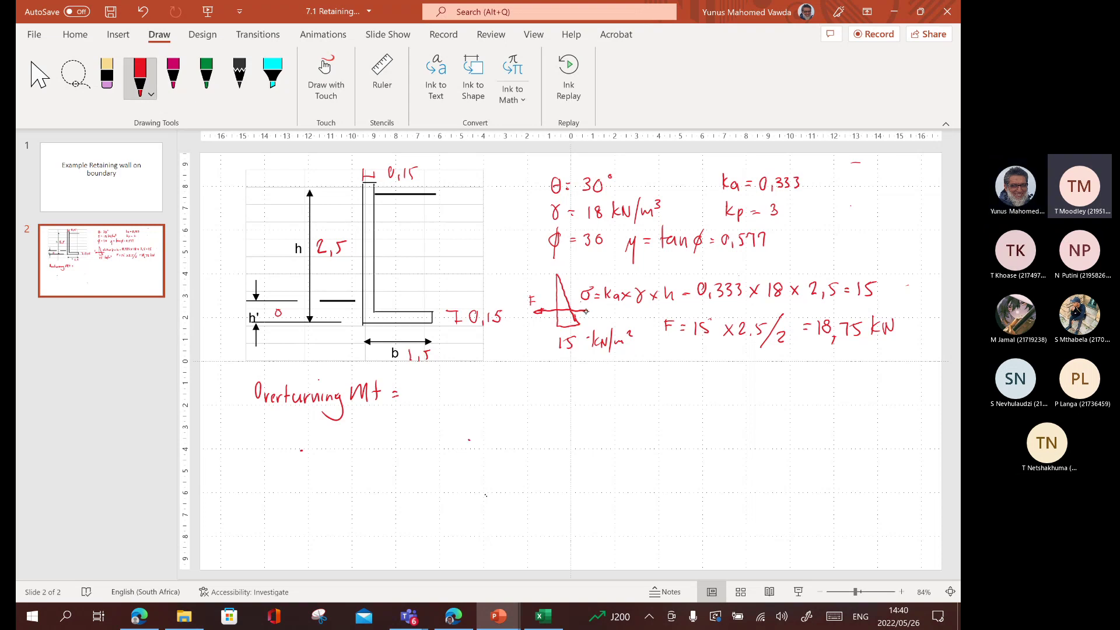
pyautogui.moveTo(585, 308)
pyautogui.mouseDown()
pyautogui.moveTo(585, 325)
pyautogui.moveTo(610, 326)
pyautogui.mouseUp()
pyautogui.moveTo(614, 310); pyautogui.dragTo(618, 322)
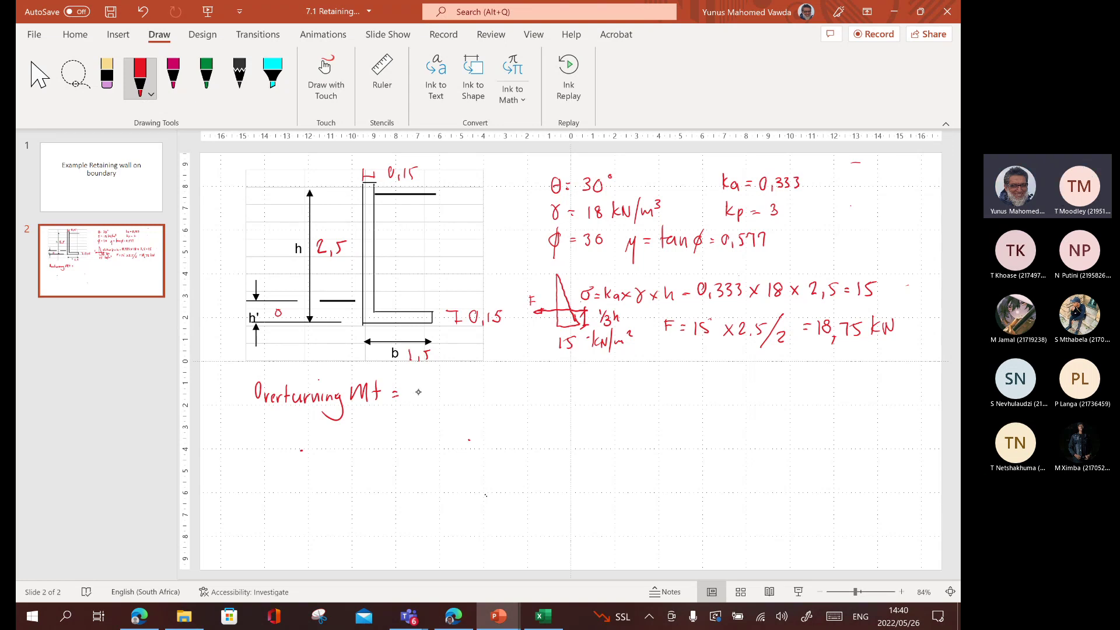
# Ink the overturning moment as 18.75 × 2.5/3 = 15,625 kNm in red.
pyautogui.moveTo(419, 384)
pyautogui.mouseDown()
pyautogui.moveTo(418, 400)
pyautogui.moveTo(429, 386)
pyautogui.moveTo(444, 401)
pyautogui.moveTo(472, 397)
pyautogui.mouseUp()
pyautogui.click(437, 399)
pyautogui.moveTo(471, 387); pyautogui.dragTo(465, 399)
pyautogui.moveTo(483, 388); pyautogui.dragTo(492, 398)
pyautogui.moveTo(496, 392)
pyautogui.mouseDown()
pyautogui.moveTo(503, 412)
pyautogui.moveTo(544, 393)
pyautogui.mouseUp()
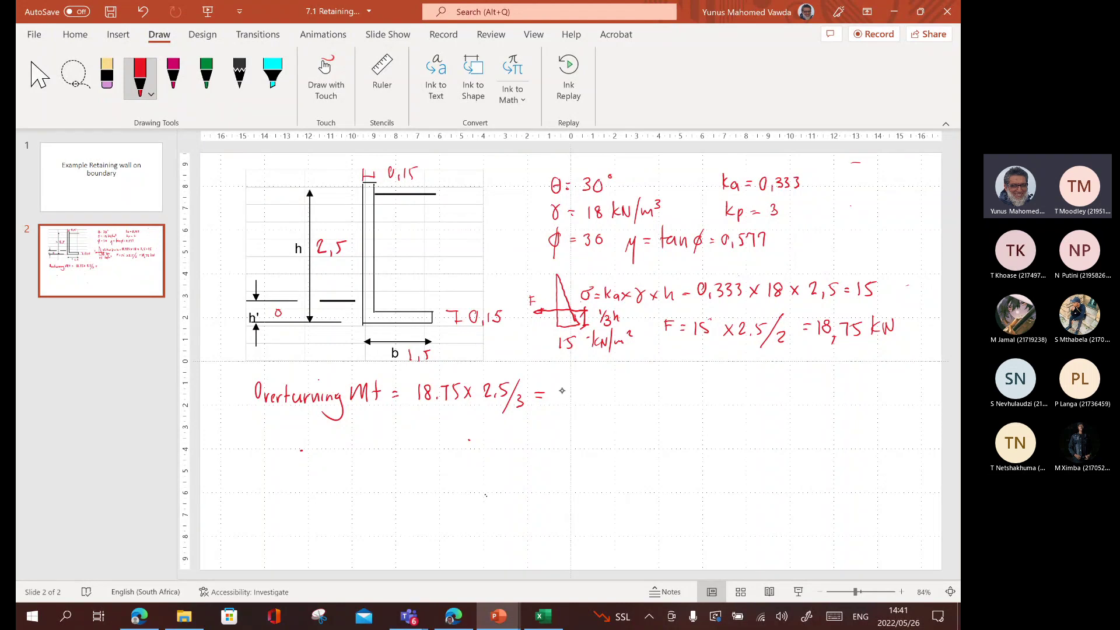
pyautogui.moveTo(558, 387)
pyautogui.mouseDown()
pyautogui.moveTo(557, 403)
pyautogui.moveTo(579, 404)
pyautogui.mouseUp()
pyautogui.moveTo(588, 387); pyautogui.dragTo(584, 399)
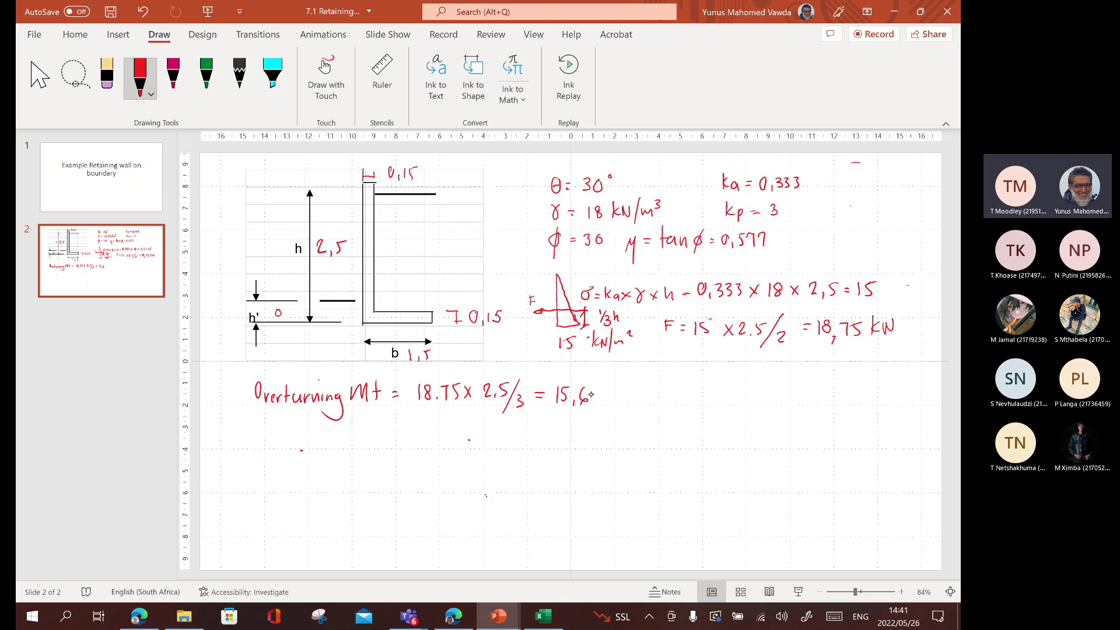
pyautogui.moveTo(591, 389)
pyautogui.mouseDown()
pyautogui.moveTo(599, 402)
pyautogui.moveTo(611, 384)
pyautogui.moveTo(620, 403)
pyautogui.mouseUp()
pyautogui.moveTo(628, 391)
pyautogui.mouseDown()
pyautogui.moveTo(628, 402)
pyautogui.moveTo(640, 389)
pyautogui.moveTo(641, 401)
pyautogui.moveTo(659, 400)
pyautogui.mouseUp()
pyautogui.click(646, 395)
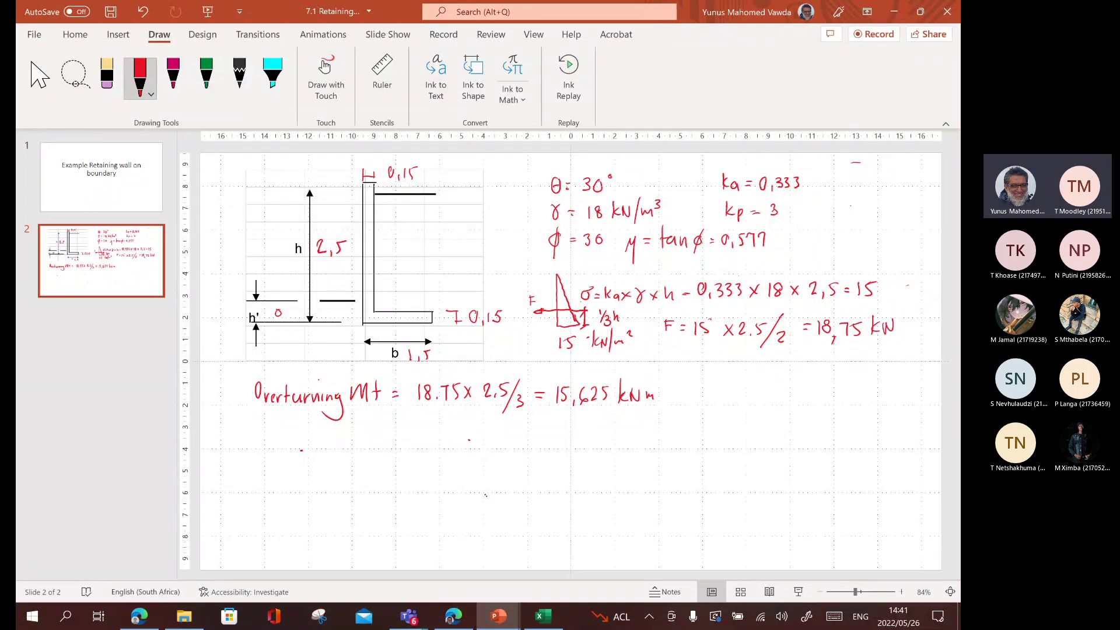
# Erase the 625 so the result reads 15,6 kNm, then return to the red pen.
pyautogui.click(107, 76)
pyautogui.moveTo(598, 397); pyautogui.dragTo(583, 396)
pyautogui.click(140, 76)
# Write the heading 'Stabilising' and the row label 'backfill' beneath it.
pyautogui.moveTo(260, 425)
pyautogui.mouseDown()
pyautogui.moveTo(253, 439)
pyautogui.moveTo(273, 439)
pyautogui.moveTo(278, 424)
pyautogui.moveTo(321, 439)
pyautogui.mouseUp()
pyautogui.moveTo(328, 434); pyautogui.dragTo(317, 460)
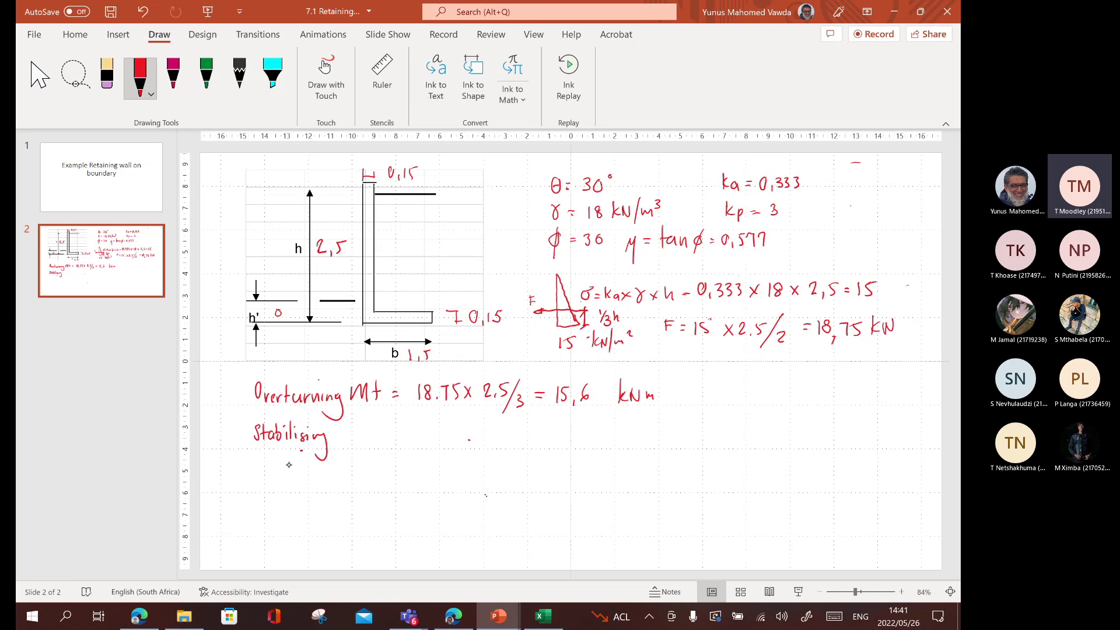
pyautogui.moveTo(277, 456); pyautogui.dragTo(282, 471)
pyautogui.moveTo(292, 462); pyautogui.dragTo(298, 470)
pyautogui.moveTo(305, 454)
pyautogui.mouseDown()
pyautogui.moveTo(303, 471)
pyautogui.moveTo(329, 471)
pyautogui.mouseUp()
pyautogui.moveTo(334, 453); pyautogui.dragTo(340, 472)
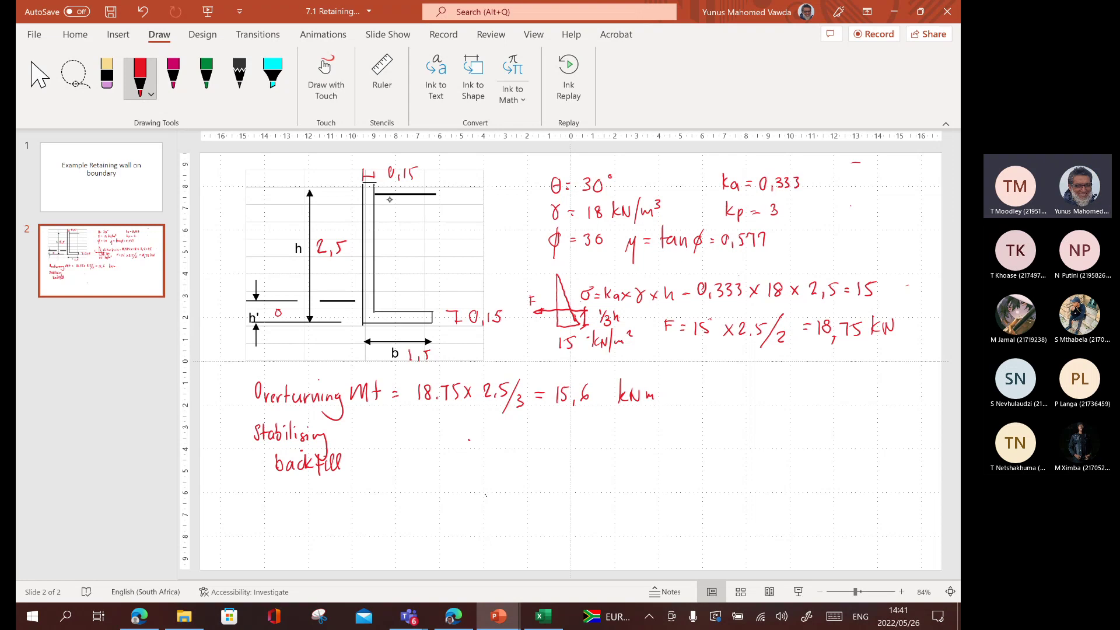
# Hatch the backfill soil behind the wall stem and write the underlined column heading 'height'.
pyautogui.moveTo(398, 194)
pyautogui.mouseDown()
pyautogui.moveTo(377, 224)
pyautogui.moveTo(380, 245)
pyautogui.mouseUp()
pyautogui.moveTo(431, 202); pyautogui.dragTo(377, 261)
pyautogui.moveTo(424, 223); pyautogui.dragTo(377, 280)
pyautogui.moveTo(423, 246); pyautogui.dragTo(376, 299)
pyautogui.moveTo(424, 266)
pyautogui.mouseDown()
pyautogui.moveTo(388, 310)
pyautogui.moveTo(414, 302)
pyautogui.moveTo(402, 313)
pyautogui.mouseUp()
pyautogui.moveTo(426, 293); pyautogui.dragTo(417, 311)
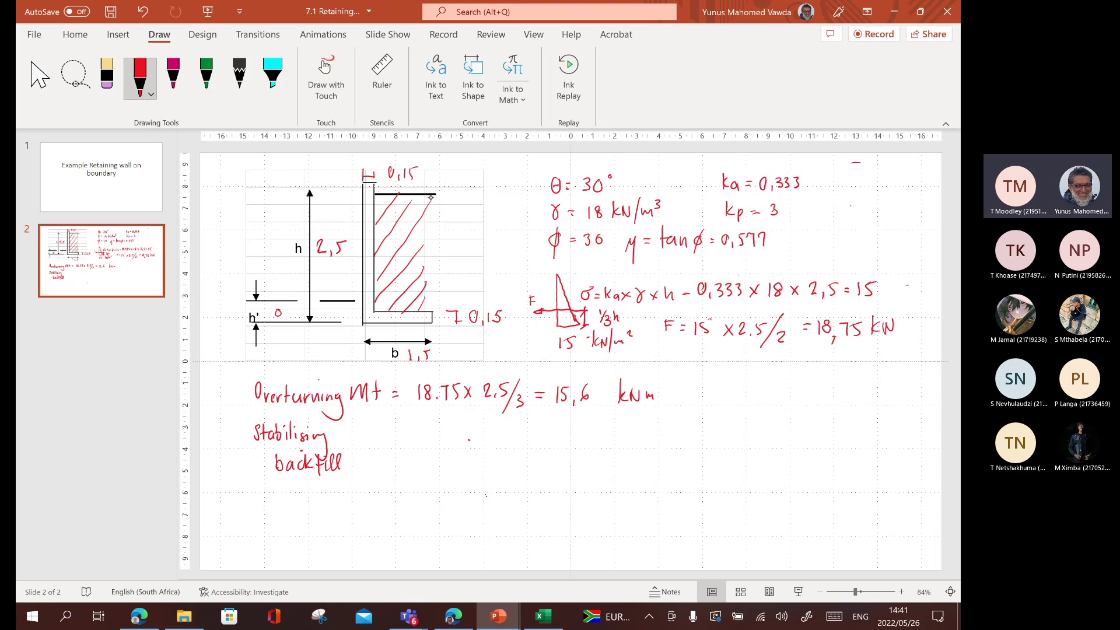
pyautogui.moveTo(431, 198); pyautogui.dragTo(428, 313)
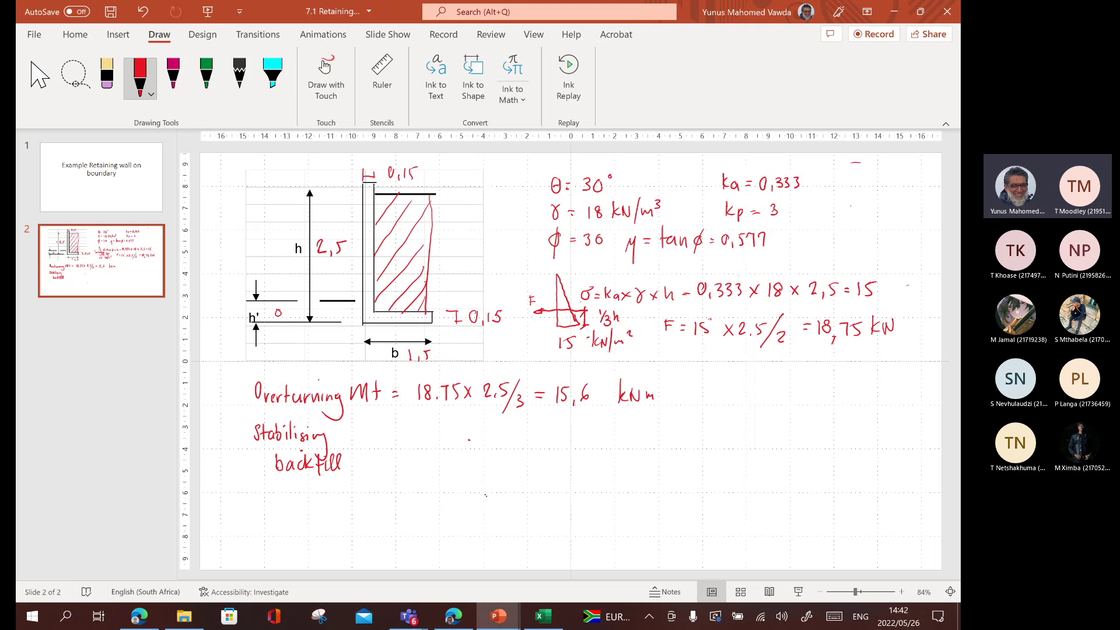
pyautogui.moveTo(369, 258); pyautogui.dragTo(365, 264)
pyautogui.moveTo(370, 430); pyautogui.dragTo(413, 440)
pyautogui.moveTo(369, 446)
pyautogui.mouseDown()
pyautogui.moveTo(433, 444)
pyautogui.moveTo(398, 451)
pyautogui.mouseUp()
# Tidy the height heading and enter backfill height 2,35 and width 1,35 under a width heading.
pyautogui.click(107, 76)
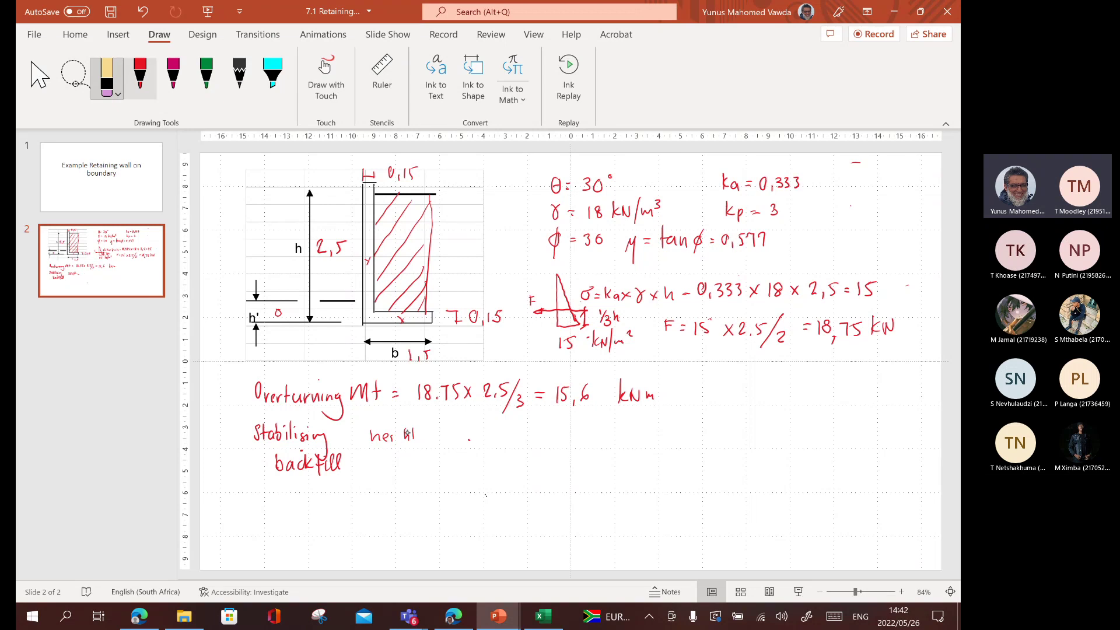
pyautogui.click(140, 75)
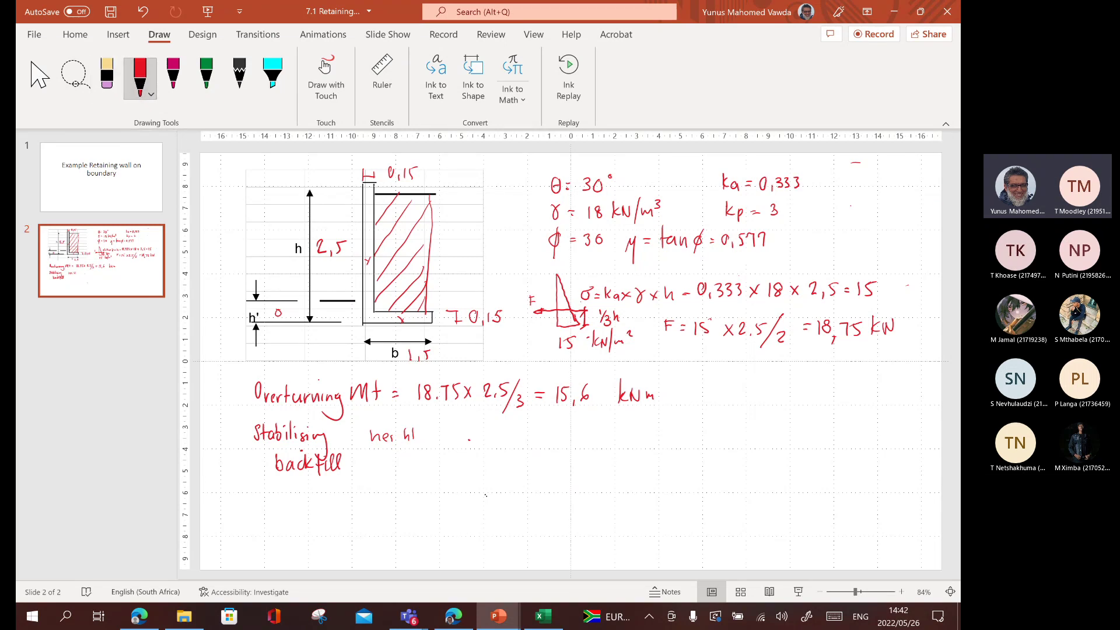
pyautogui.moveTo(399, 435); pyautogui.dragTo(396, 448)
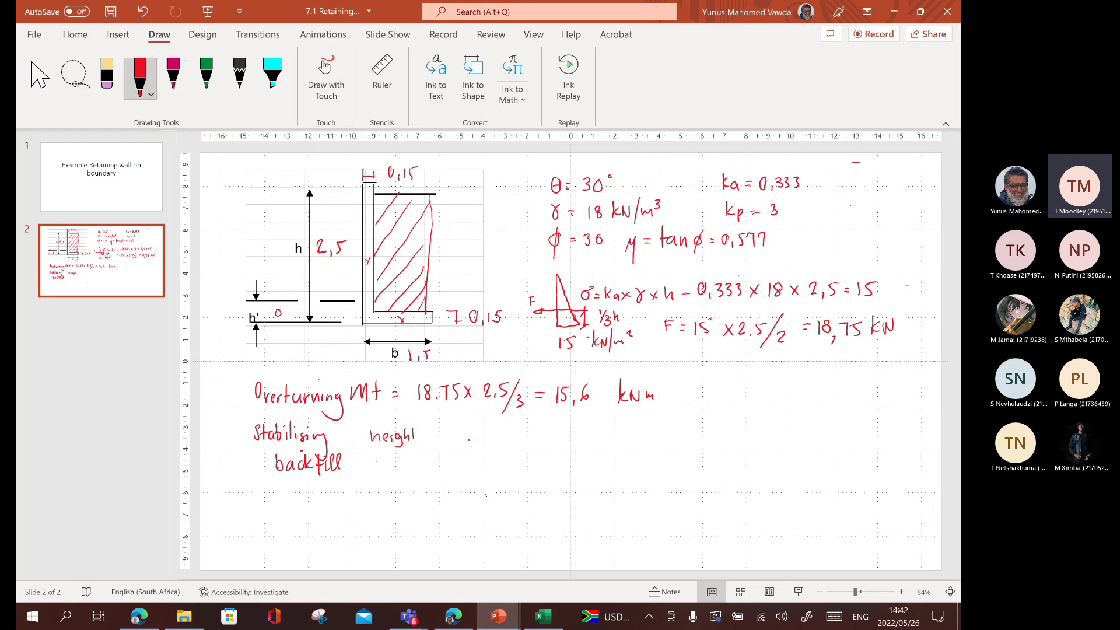
pyautogui.moveTo(376, 458); pyautogui.dragTo(387, 471)
pyautogui.moveTo(393, 456); pyautogui.dragTo(410, 470)
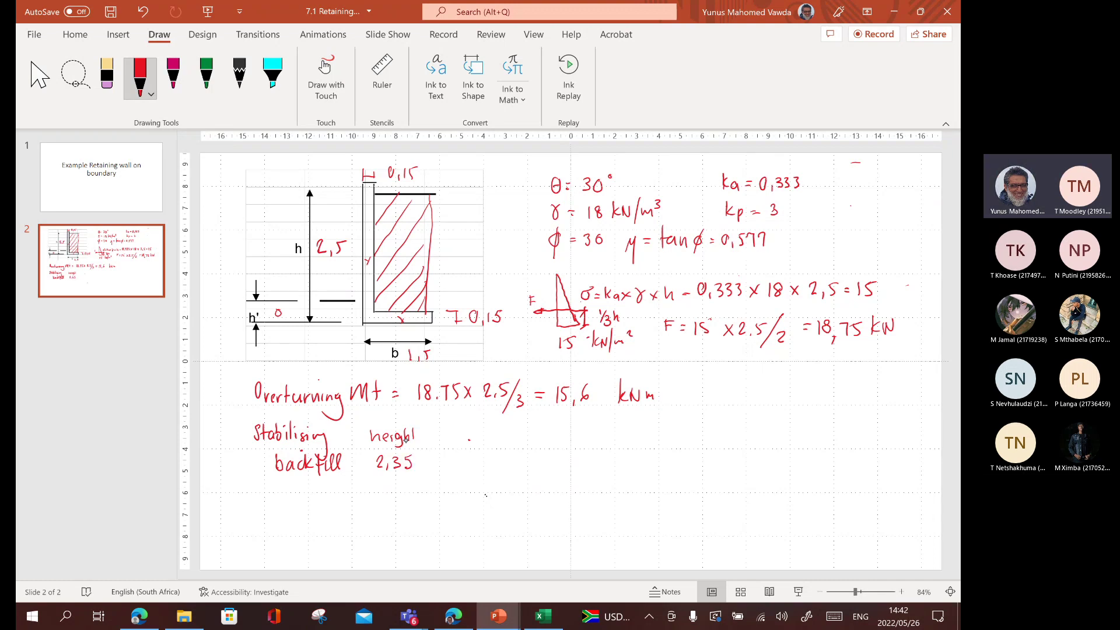
pyautogui.moveTo(444, 432); pyautogui.dragTo(487, 441)
pyautogui.moveTo(447, 456); pyautogui.dragTo(446, 468)
pyautogui.moveTo(454, 466); pyautogui.dragTo(470, 469)
# Add γ 18 and, under a weight heading, the backfill weight 57,105.
pyautogui.moveTo(505, 429)
pyautogui.mouseDown()
pyautogui.moveTo(505, 468)
pyautogui.moveTo(515, 457)
pyautogui.mouseUp()
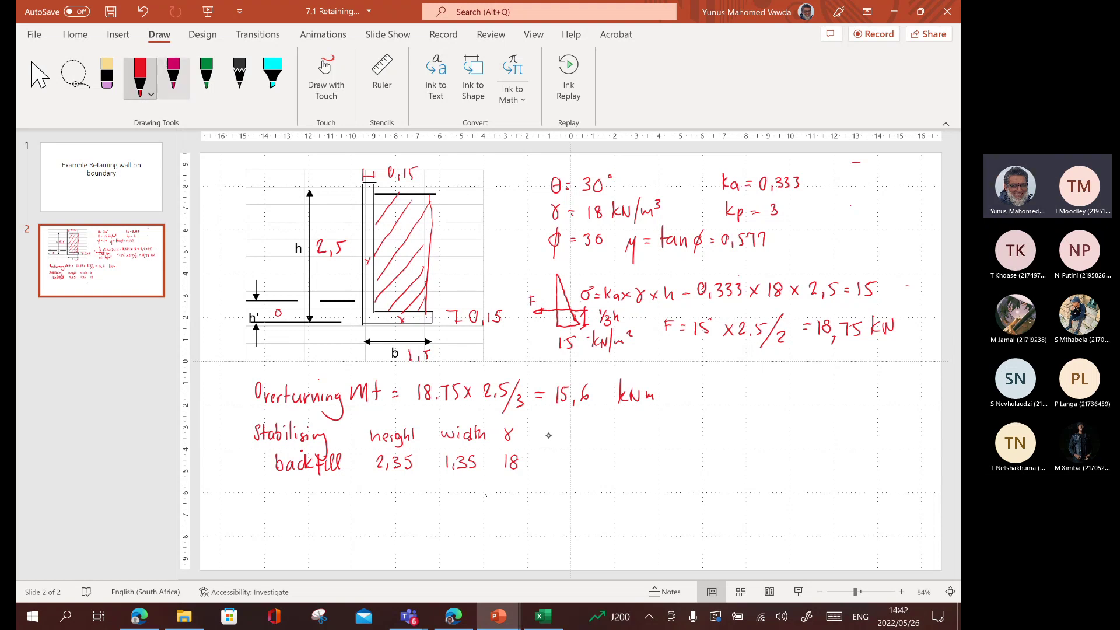
pyautogui.moveTo(541, 430)
pyautogui.mouseDown()
pyautogui.moveTo(579, 434)
pyautogui.moveTo(569, 446)
pyautogui.moveTo(590, 440)
pyautogui.mouseUp()
pyautogui.moveTo(583, 431); pyautogui.dragTo(592, 430)
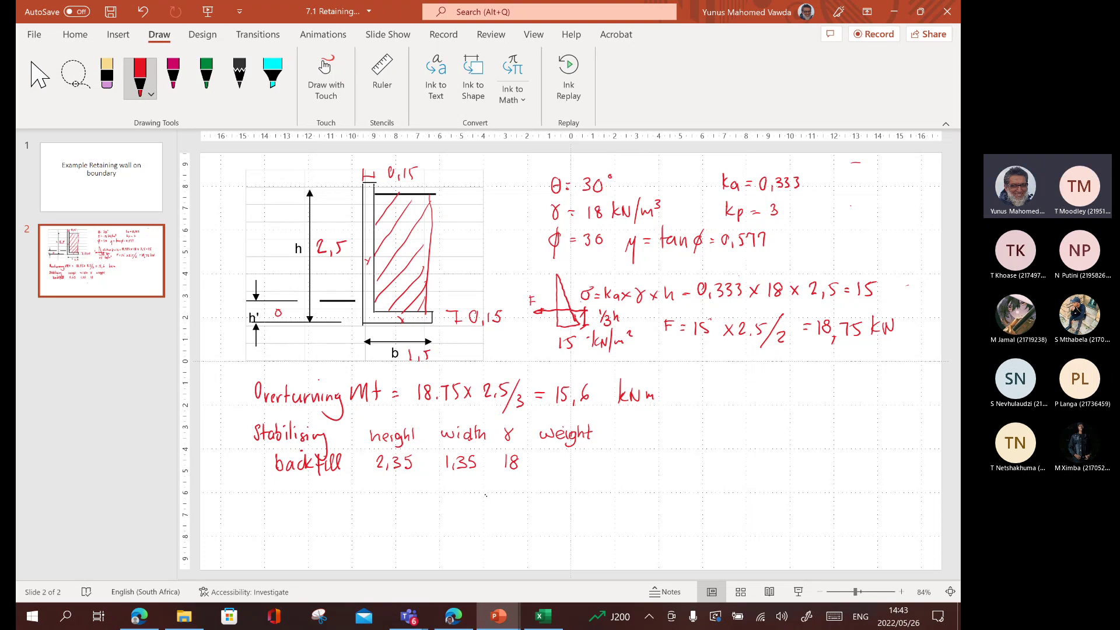
pyautogui.moveTo(553, 456)
pyautogui.mouseDown()
pyautogui.moveTo(551, 468)
pyautogui.moveTo(558, 459)
pyautogui.moveTo(576, 468)
pyautogui.mouseUp()
pyautogui.moveTo(582, 454); pyautogui.dragTo(588, 467)
# Start the La heading, label pivot point A, and draw the backfill weight and lever-arm arrows.
pyautogui.moveTo(626, 425); pyautogui.dragTo(639, 437)
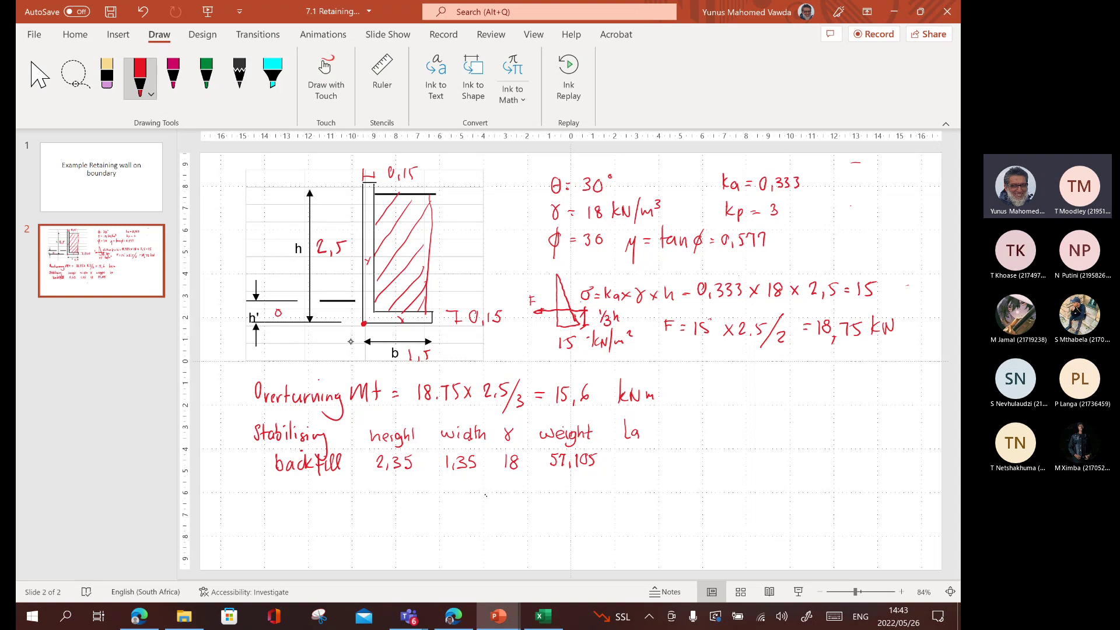
pyautogui.moveTo(343, 345); pyautogui.dragTo(350, 339)
pyautogui.moveTo(399, 241); pyautogui.dragTo(396, 284)
pyautogui.moveTo(364, 247)
pyautogui.mouseDown()
pyautogui.moveTo(403, 247)
pyautogui.moveTo(392, 255)
pyautogui.mouseUp()
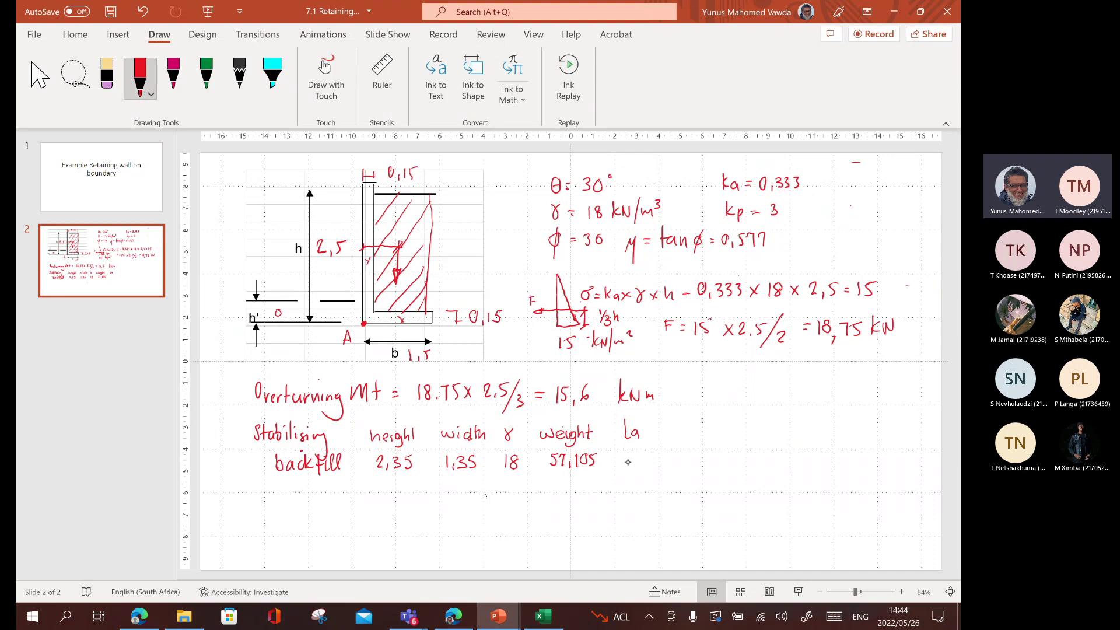
# Enter the backfill lever arm 0,825 and, under an mt heading, its moment 47,1.
pyautogui.moveTo(630, 453)
pyautogui.mouseDown()
pyautogui.moveTo(633, 470)
pyautogui.moveTo(649, 453)
pyautogui.moveTo(660, 466)
pyautogui.mouseUp()
pyautogui.moveTo(667, 454); pyautogui.dragTo(668, 453)
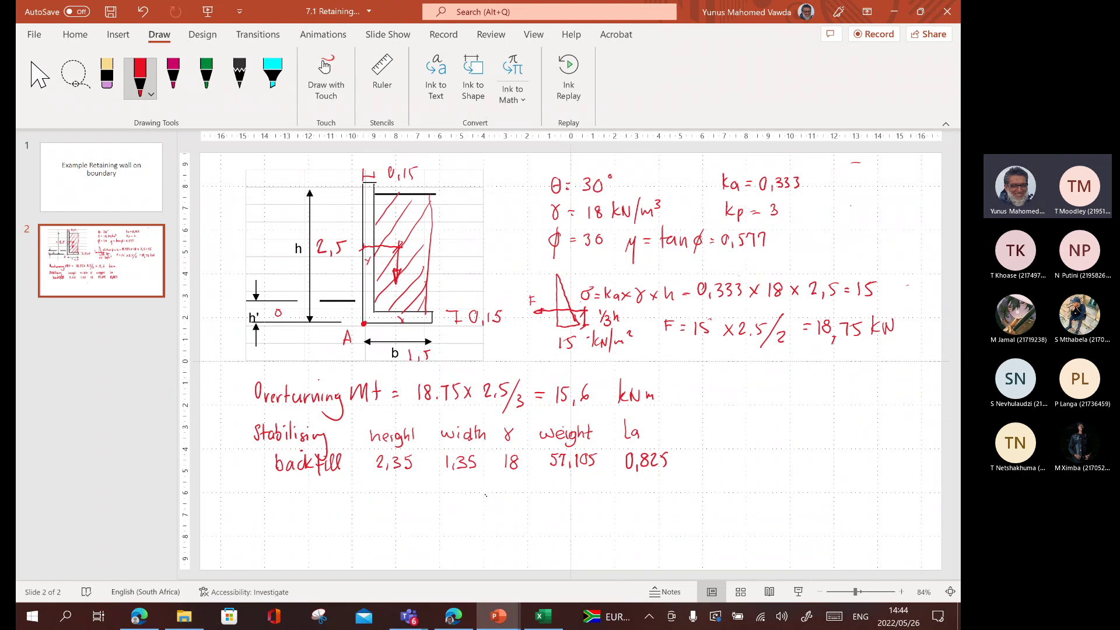
pyautogui.moveTo(694, 438); pyautogui.dragTo(716, 439)
pyautogui.moveTo(711, 431); pyautogui.dragTo(724, 429)
pyautogui.moveTo(701, 454)
pyautogui.mouseDown()
pyautogui.moveTo(699, 466)
pyautogui.moveTo(717, 469)
pyautogui.mouseUp()
pyautogui.moveTo(725, 454); pyautogui.dragTo(725, 466)
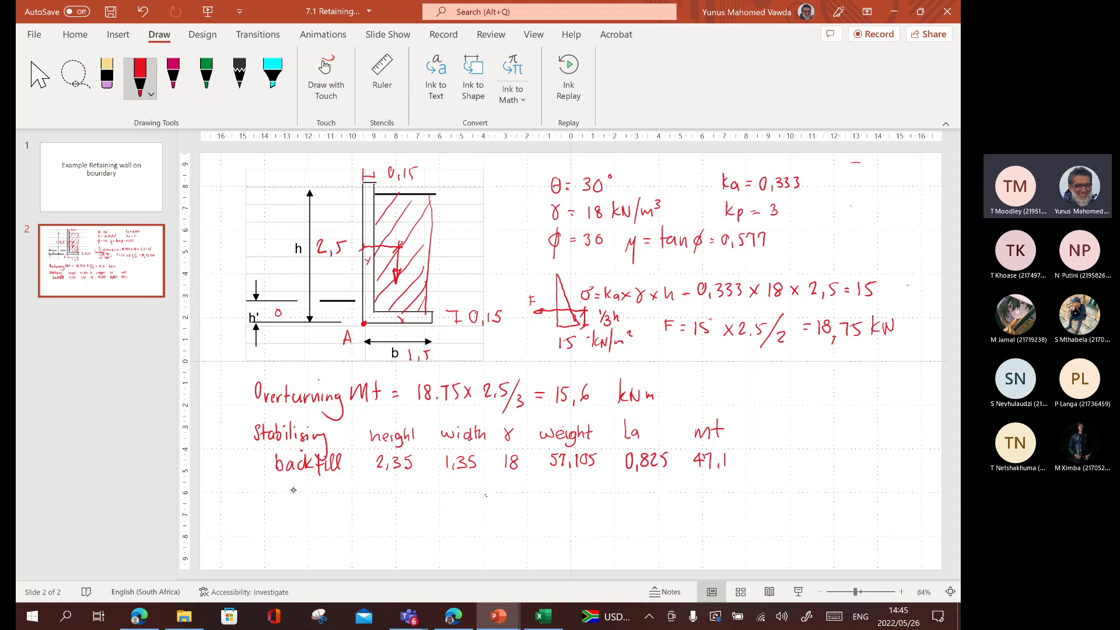
# Add a wall row with height 2,35, width 0,15 and γ 24.
pyautogui.moveTo(277, 491); pyautogui.dragTo(315, 499)
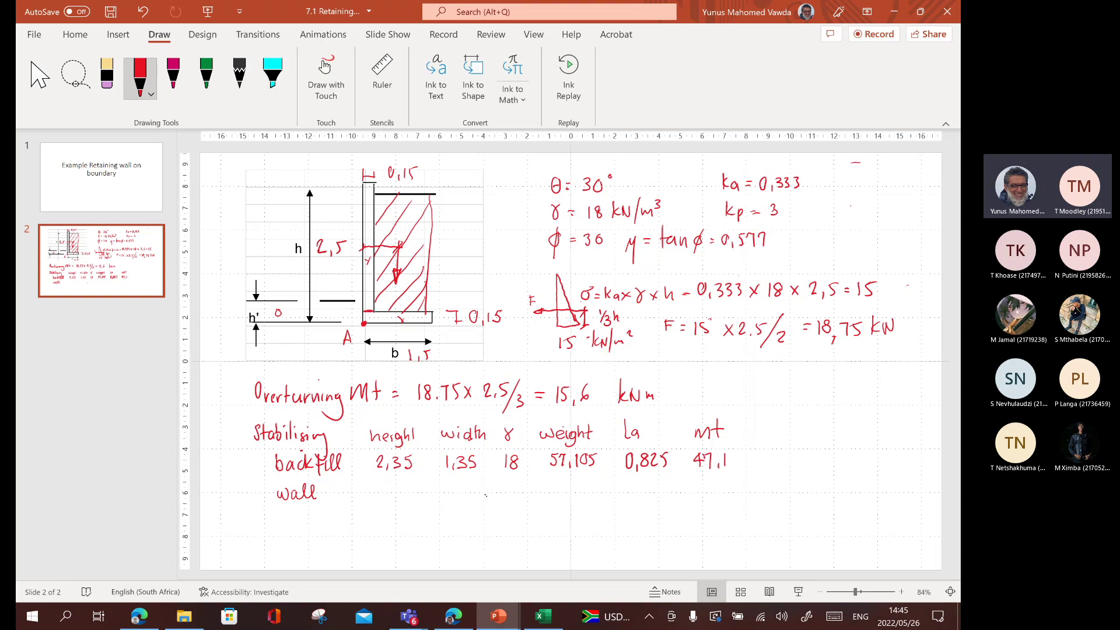
pyautogui.moveTo(379, 491); pyautogui.dragTo(403, 500)
pyautogui.moveTo(415, 487); pyautogui.dragTo(409, 500)
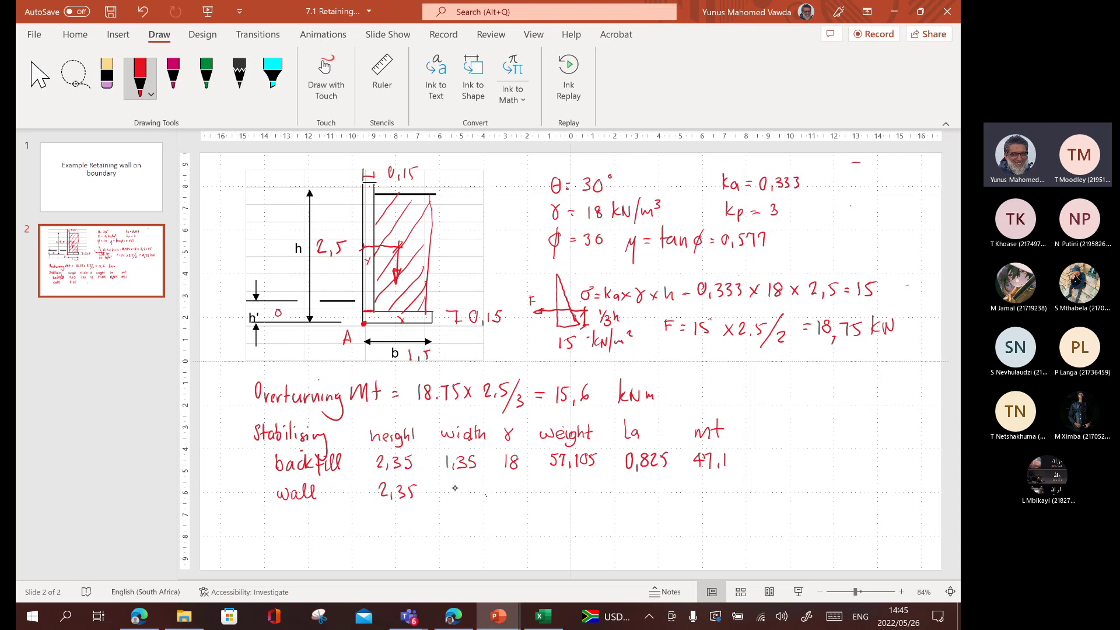
pyautogui.moveTo(455, 488); pyautogui.dragTo(455, 487)
pyautogui.moveTo(464, 495); pyautogui.dragTo(462, 499)
pyautogui.moveTo(467, 485); pyautogui.dragTo(467, 497)
pyautogui.moveTo(479, 485)
pyautogui.mouseDown()
pyautogui.moveTo(473, 497)
pyautogui.moveTo(523, 495)
pyautogui.mouseUp()
pyautogui.moveTo(521, 487); pyautogui.dragTo(520, 499)
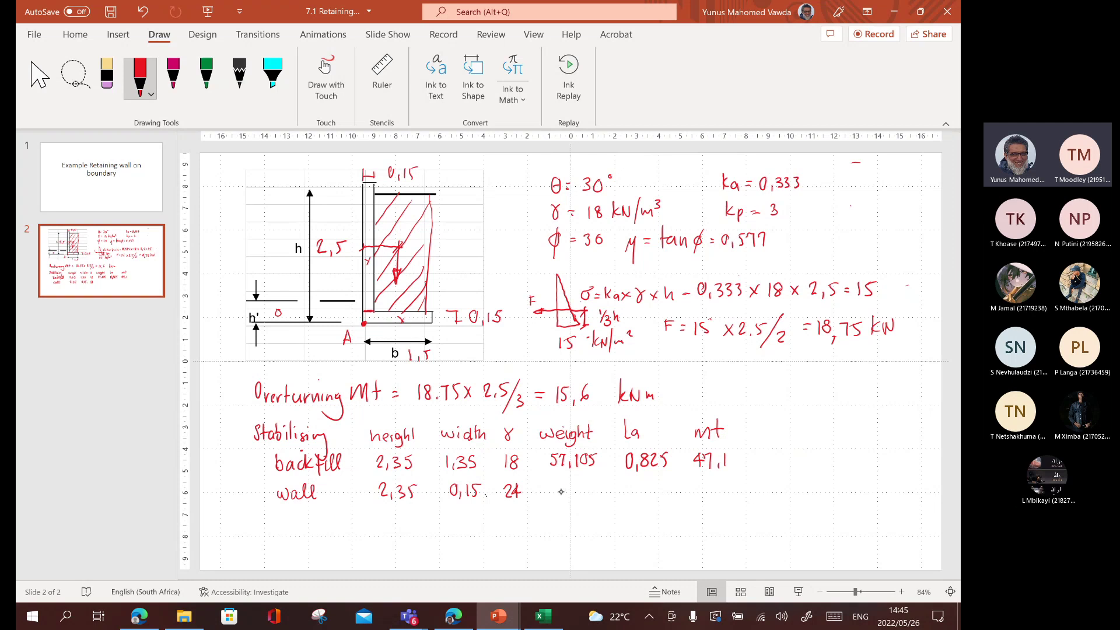
# Complete the wall row with weight 8,46, lever arm 0.075 and moment 0,6, then label a base row.
pyautogui.moveTo(561, 485); pyautogui.dragTo(591, 495)
pyautogui.moveTo(631, 485); pyautogui.dragTo(641, 496)
pyautogui.moveTo(645, 485)
pyautogui.mouseDown()
pyautogui.moveTo(661, 496)
pyautogui.moveTo(675, 482)
pyautogui.mouseUp()
pyautogui.moveTo(707, 481); pyautogui.dragTo(707, 482)
pyautogui.moveTo(713, 489); pyautogui.dragTo(722, 488)
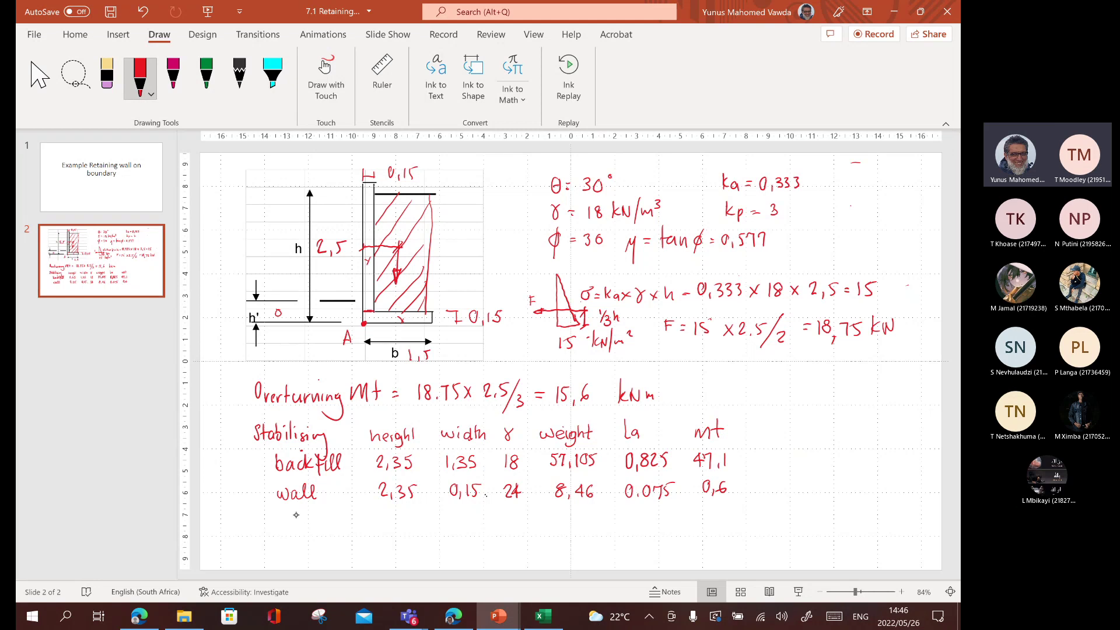
pyautogui.moveTo(283, 514)
pyautogui.mouseDown()
pyautogui.moveTo(280, 533)
pyautogui.moveTo(318, 531)
pyautogui.mouseUp()
# Enter the base row's height 0,15, width 1.5 and γ 24.
pyautogui.moveTo(380, 519); pyautogui.dragTo(383, 531)
pyautogui.moveTo(400, 519); pyautogui.dragTo(399, 529)
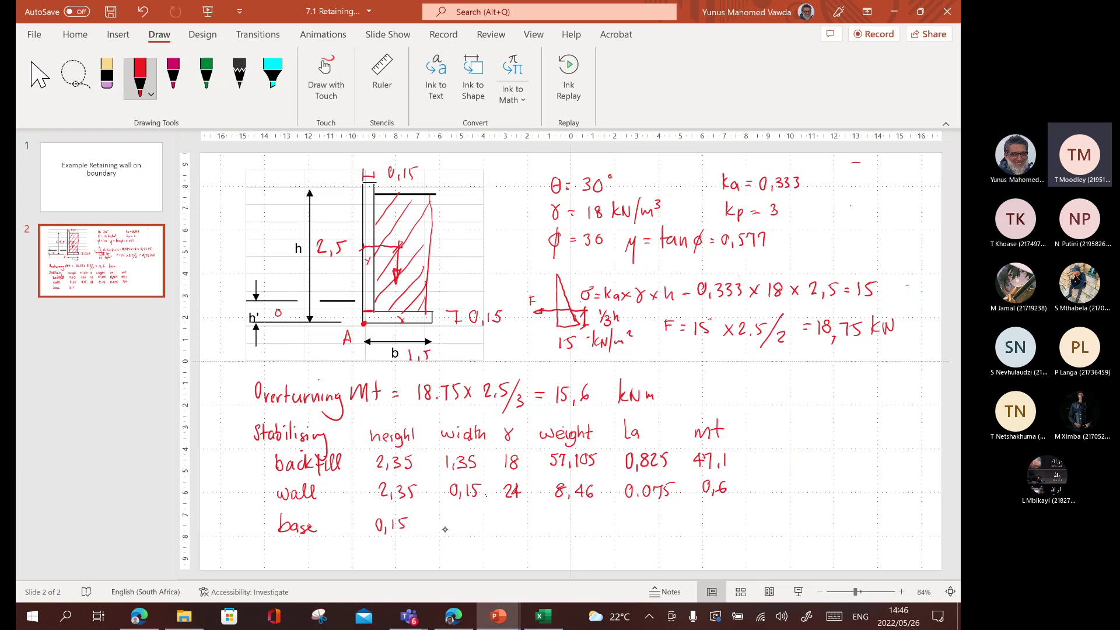
pyautogui.moveTo(452, 518); pyautogui.dragTo(457, 529)
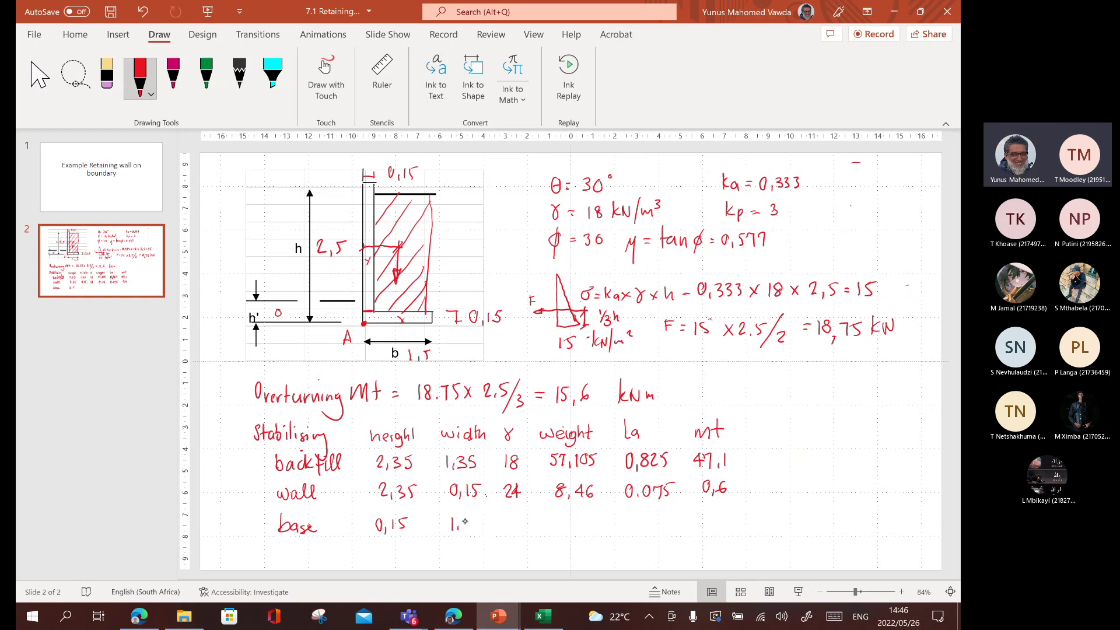
pyautogui.moveTo(470, 518)
pyautogui.mouseDown()
pyautogui.moveTo(465, 530)
pyautogui.moveTo(514, 528)
pyautogui.mouseUp()
pyautogui.moveTo(520, 511); pyautogui.dragTo(522, 528)
# Add the base weight 5,4, lever arm 0.75 and start its moment, undoing a stray stroke.
pyautogui.moveTo(562, 514)
pyautogui.mouseDown()
pyautogui.moveTo(560, 524)
pyautogui.moveTo(580, 522)
pyautogui.moveTo(575, 532)
pyautogui.mouseUp()
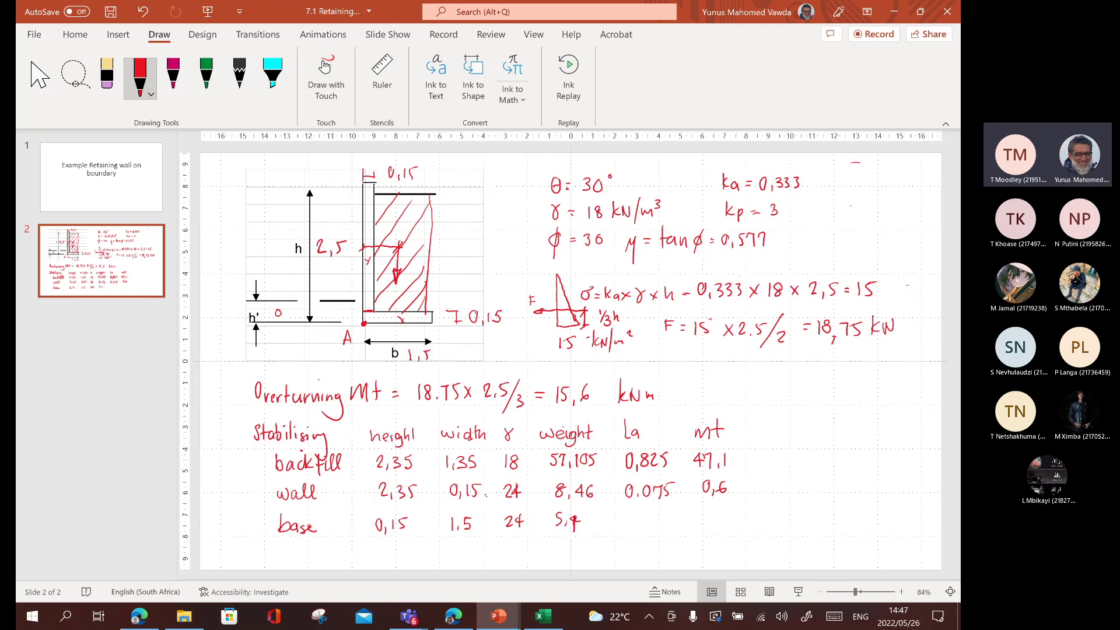
pyautogui.moveTo(628, 512); pyautogui.dragTo(642, 523)
pyautogui.click(636, 522)
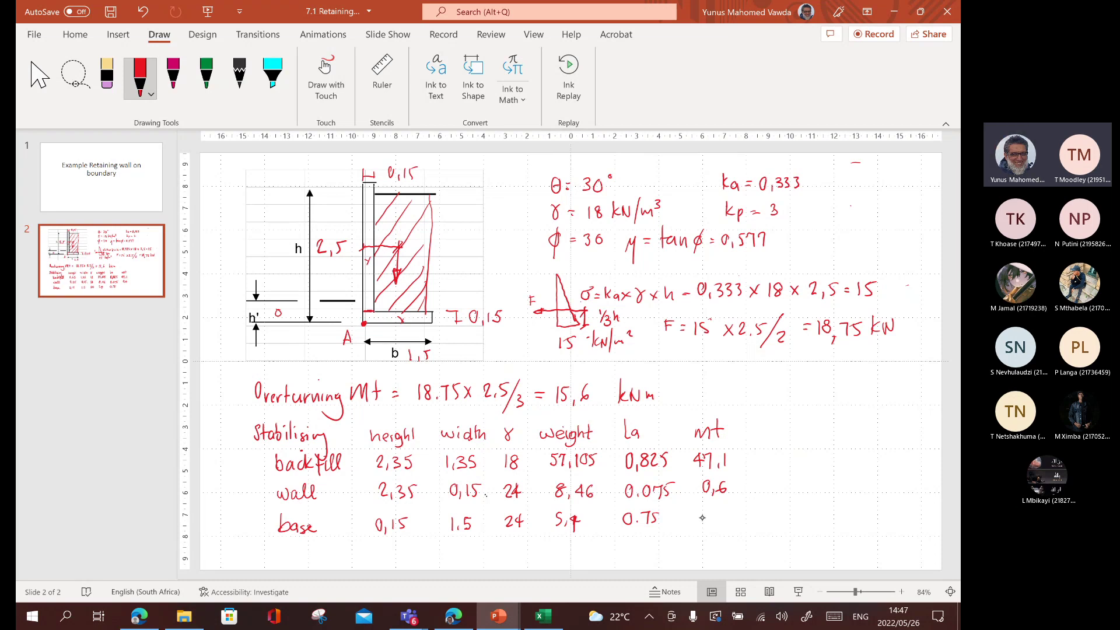
pyautogui.moveTo(705, 511)
pyautogui.mouseDown()
pyautogui.moveTo(715, 524)
pyautogui.moveTo(728, 518)
pyautogui.mouseUp()
pyautogui.hotkey('ctrl', 'z')
pyautogui.hotkey('ctrl', 'z')
pyautogui.hotkey('ctrl', 'z')
# Use the ruler to rule a straight line beneath the table headings, then hide it.
pyautogui.click(382, 76)
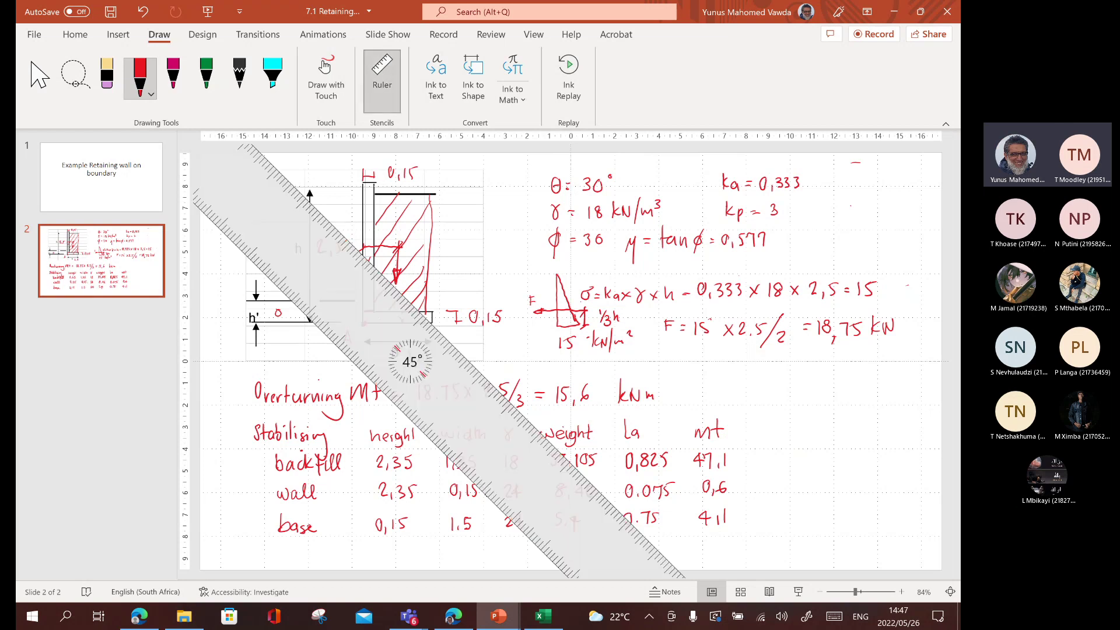
pyautogui.moveTo(410, 362)
pyautogui.mouseDown()
pyautogui.moveTo(493, 457)
pyautogui.moveTo(497, 491)
pyautogui.mouseUp()
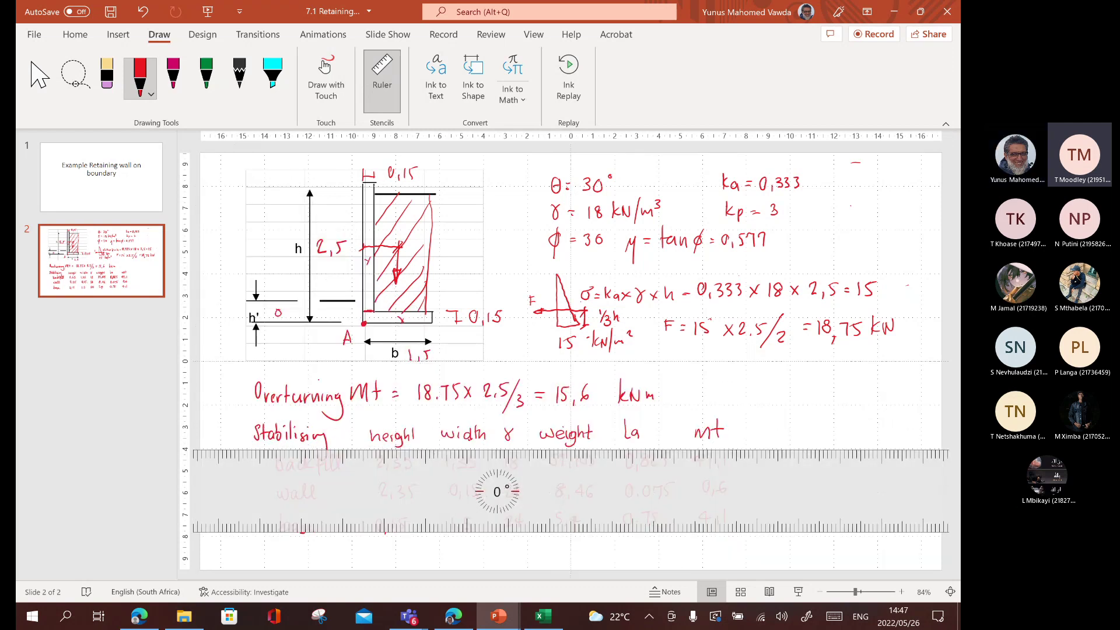
pyautogui.moveTo(359, 448); pyautogui.dragTo(732, 449)
pyautogui.scroll(-3, 493, 488)
pyautogui.scroll(-20, 549, 426)
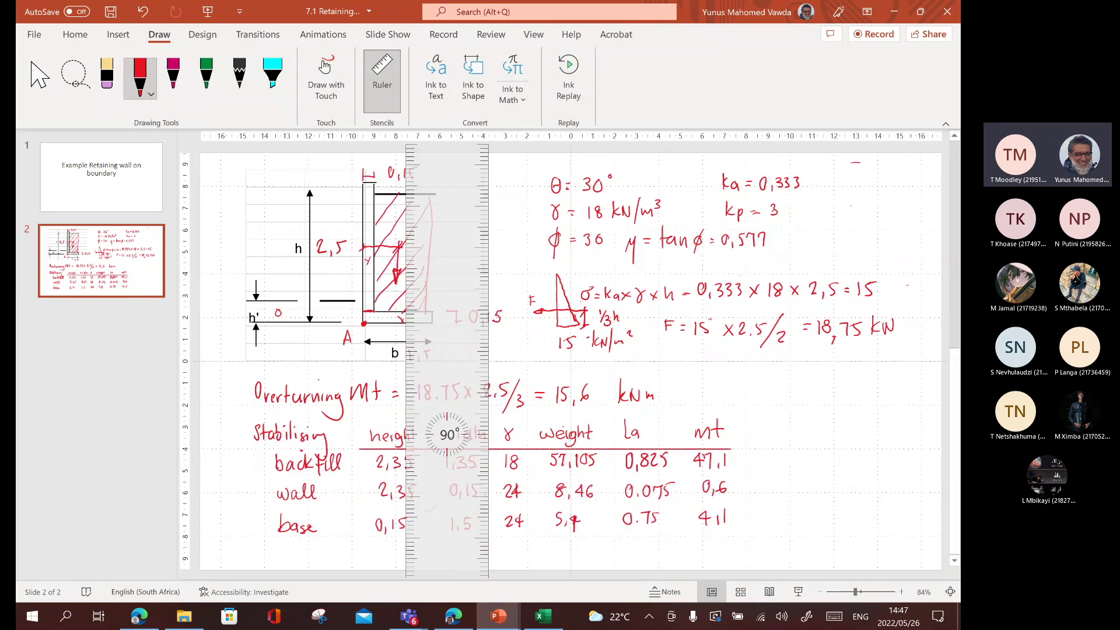
pyautogui.moveTo(447, 435)
pyautogui.mouseDown()
pyautogui.moveTo(416, 447)
pyautogui.moveTo(470, 461)
pyautogui.moveTo(644, 455)
pyautogui.moveTo(601, 504)
pyautogui.moveTo(601, 547)
pyautogui.mouseUp()
pyautogui.moveTo(644, 454)
pyautogui.mouseDown()
pyautogui.moveTo(718, 451)
pyautogui.moveTo(676, 466)
pyautogui.moveTo(676, 546)
pyautogui.mouseUp()
pyautogui.moveTo(718, 451); pyautogui.dragTo(848, 410)
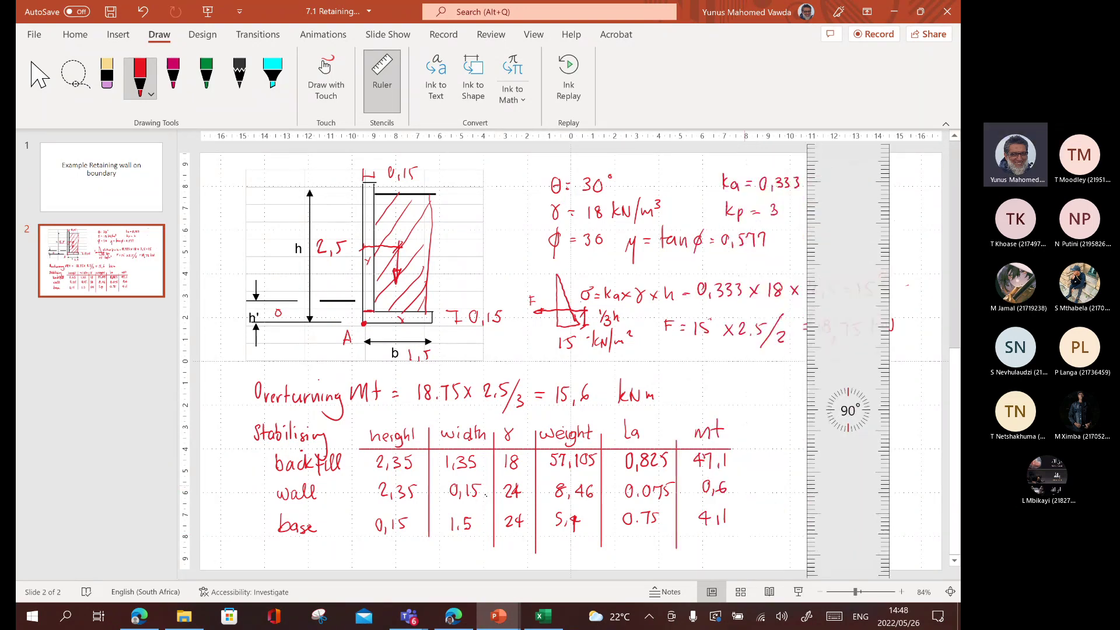
pyautogui.click(377, 85)
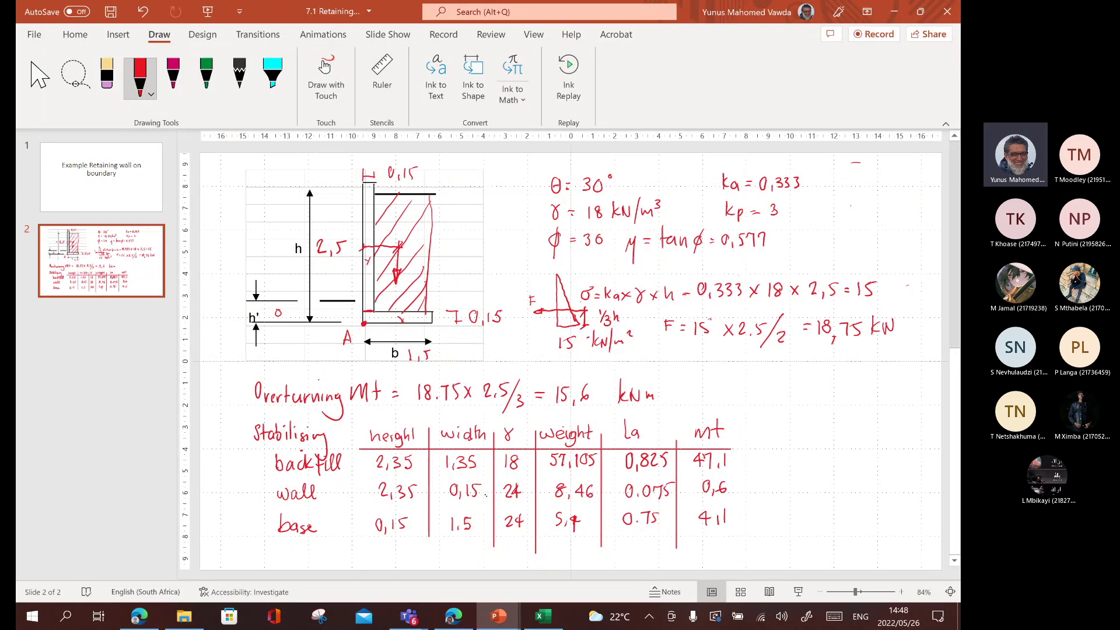
# Rule total lines under the weight and mt columns, write ≈71, and begin the moment total.
pyautogui.click(382, 81)
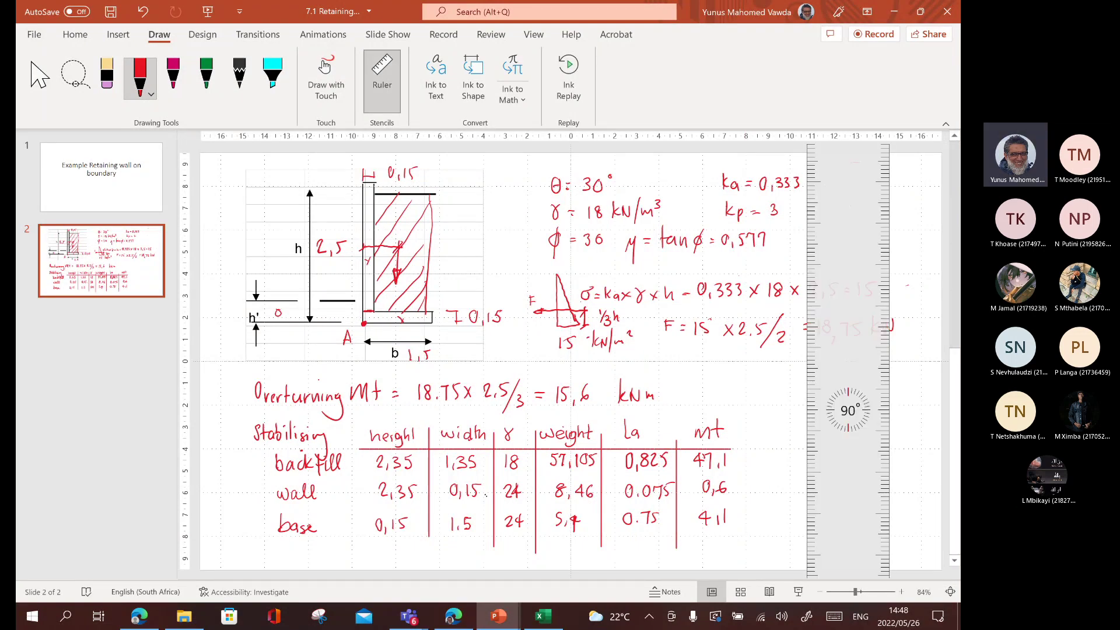
pyautogui.moveTo(849, 410); pyautogui.dragTo(694, 565)
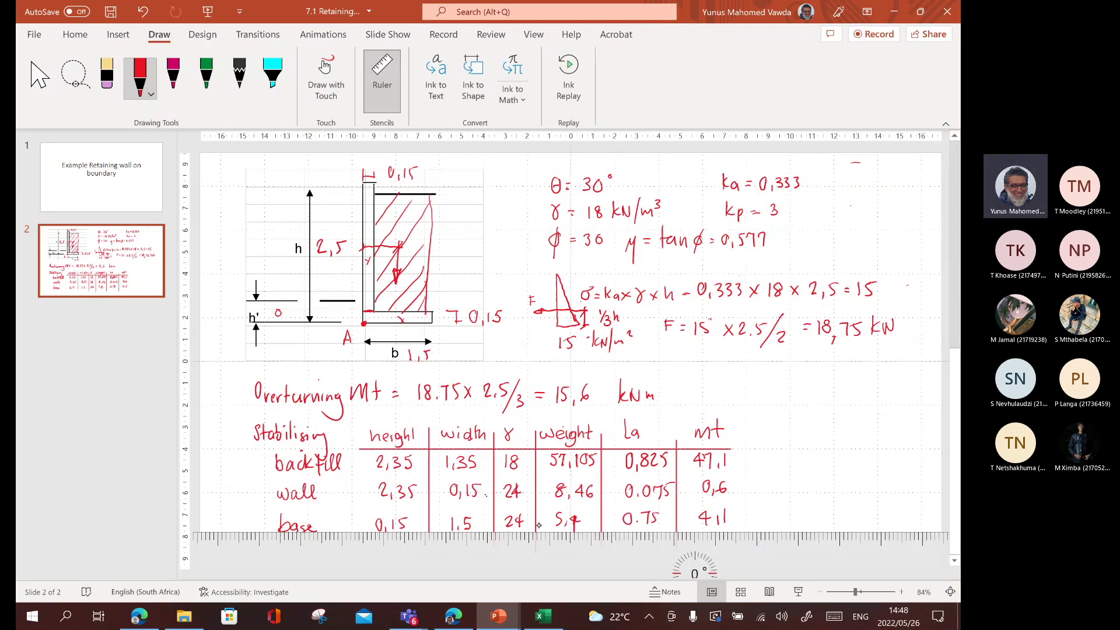
pyautogui.moveTo(536, 531); pyautogui.dragTo(602, 531)
pyautogui.moveTo(683, 532); pyautogui.dragTo(729, 532)
pyautogui.click(382, 76)
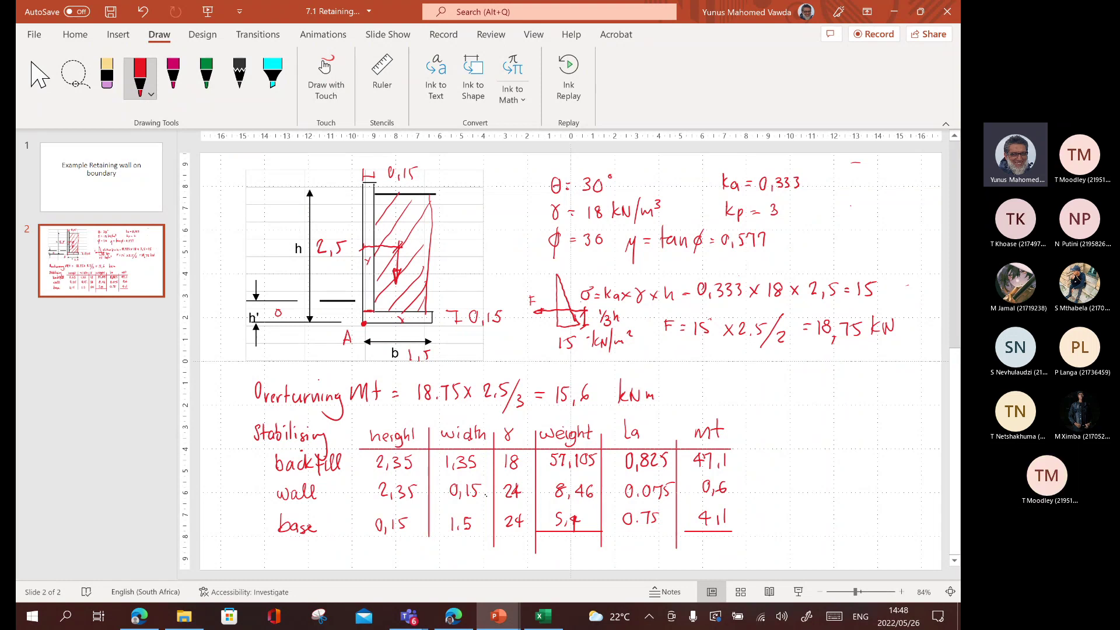
pyautogui.moveTo(546, 544); pyautogui.dragTo(574, 552)
pyautogui.moveTo(690, 542)
pyautogui.mouseDown()
pyautogui.moveTo(702, 554)
pyautogui.moveTo(719, 544)
pyautogui.mouseUp()
# Finish the moment total 51.8 and write '∴ F.O.S =' beside the table.
pyautogui.click(708, 553)
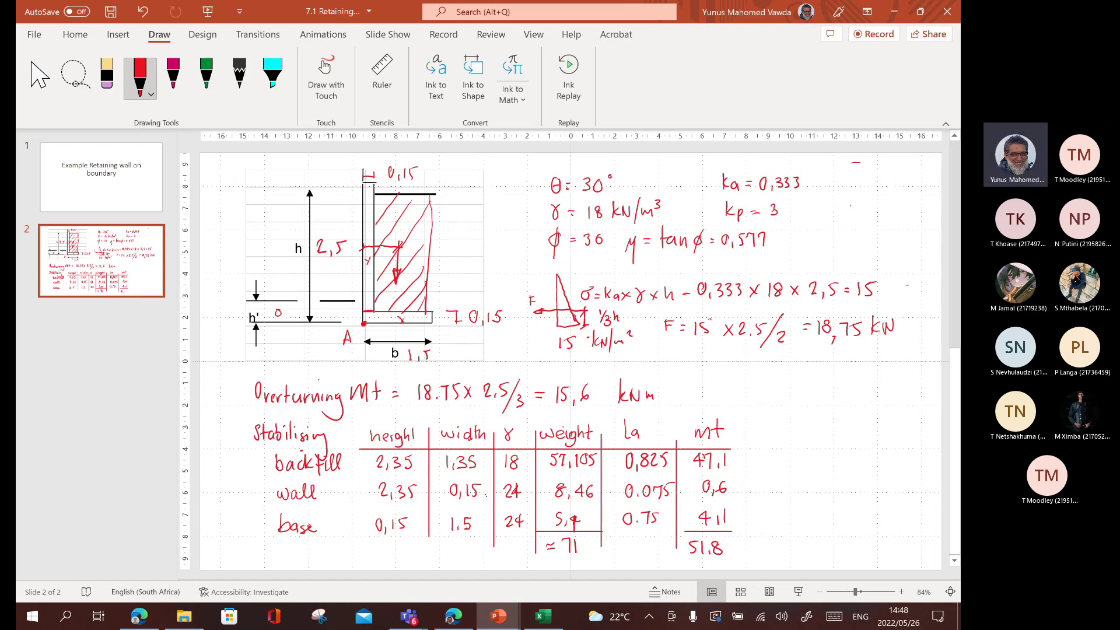
pyautogui.click(776, 461)
pyautogui.click(770, 464)
pyautogui.click(781, 464)
pyautogui.moveTo(798, 451)
pyautogui.mouseDown()
pyautogui.moveTo(796, 463)
pyautogui.moveTo(821, 452)
pyautogui.moveTo(838, 463)
pyautogui.mouseUp()
pyautogui.click(811, 463)
pyautogui.click(831, 463)
pyautogui.moveTo(849, 455); pyautogui.dragTo(859, 454)
pyautogui.moveTo(849, 460); pyautogui.dragTo(859, 460)
# Label the mt column Resf/Stab, write 51,8 over a fraction line, and underline 15,6.
pyautogui.moveTo(691, 422)
pyautogui.mouseDown()
pyautogui.moveTo(701, 413)
pyautogui.moveTo(698, 422)
pyautogui.moveTo(733, 424)
pyautogui.mouseUp()
pyautogui.moveTo(743, 412); pyautogui.dragTo(752, 424)
pyautogui.moveTo(755, 411); pyautogui.dragTo(760, 424)
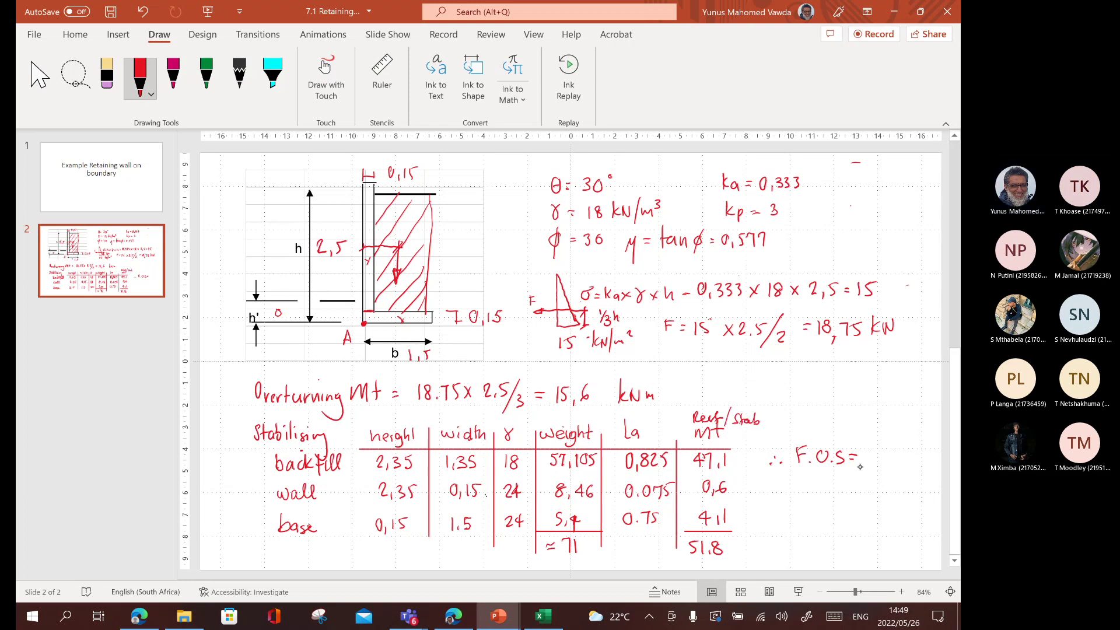
pyautogui.moveTo(880, 444)
pyautogui.mouseDown()
pyautogui.moveTo(874, 458)
pyautogui.moveTo(888, 460)
pyautogui.mouseUp()
pyautogui.moveTo(902, 443); pyautogui.dragTo(898, 444)
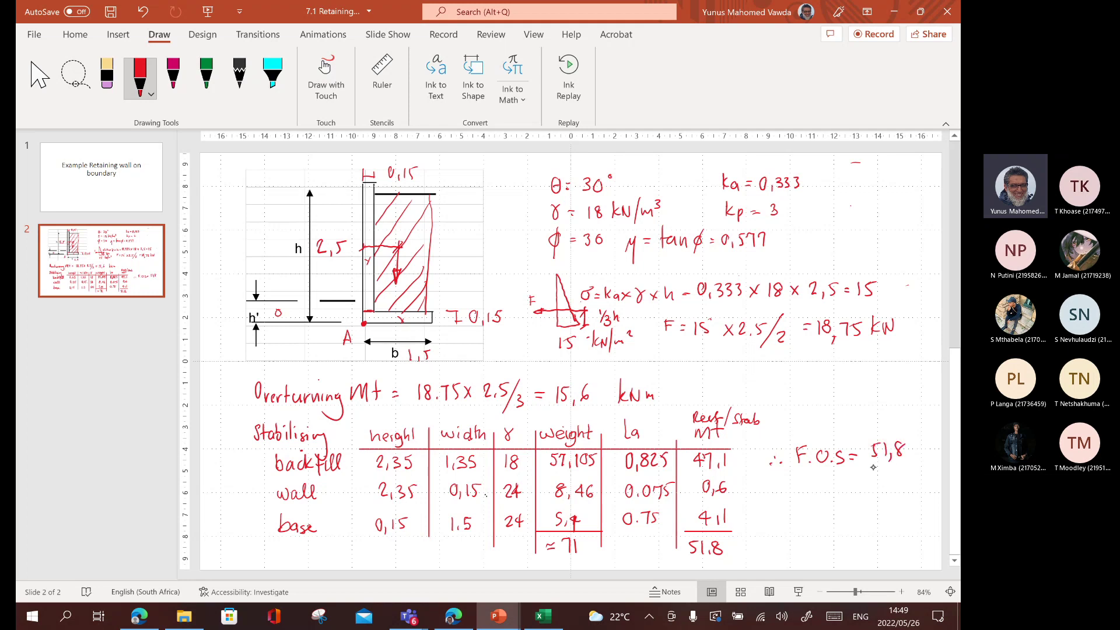
pyautogui.moveTo(869, 467)
pyautogui.mouseDown()
pyautogui.moveTo(904, 463)
pyautogui.moveTo(873, 487)
pyautogui.moveTo(898, 479)
pyautogui.mouseUp()
pyautogui.moveTo(552, 413); pyautogui.dragTo(607, 408)
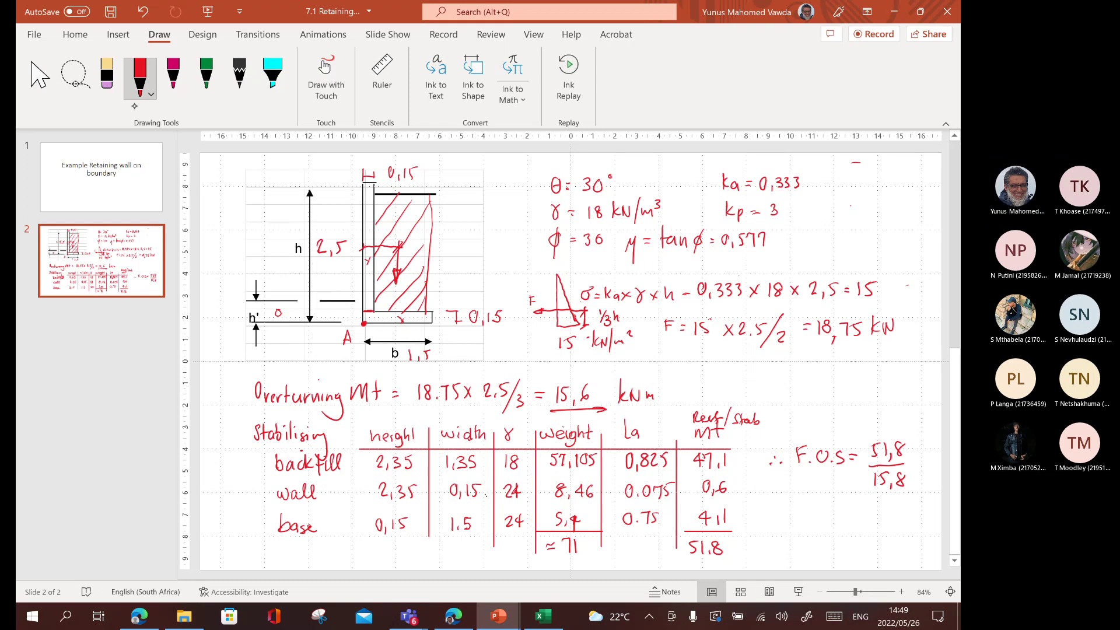
# Erase the wrong digit and correct the denominator to 15,6.
pyautogui.click(107, 76)
pyautogui.moveTo(900, 475); pyautogui.dragTo(906, 484)
pyautogui.click(140, 75)
pyautogui.moveTo(798, 503)
pyautogui.mouseDown()
pyautogui.moveTo(796, 516)
pyautogui.moveTo(809, 505)
pyautogui.moveTo(827, 523)
pyautogui.mouseUp()
# Write F.O.S = 3,32 > 1,5, underline it, and conclude '∴ OK'.
pyautogui.click(810, 520)
pyautogui.moveTo(847, 512); pyautogui.dragTo(855, 512)
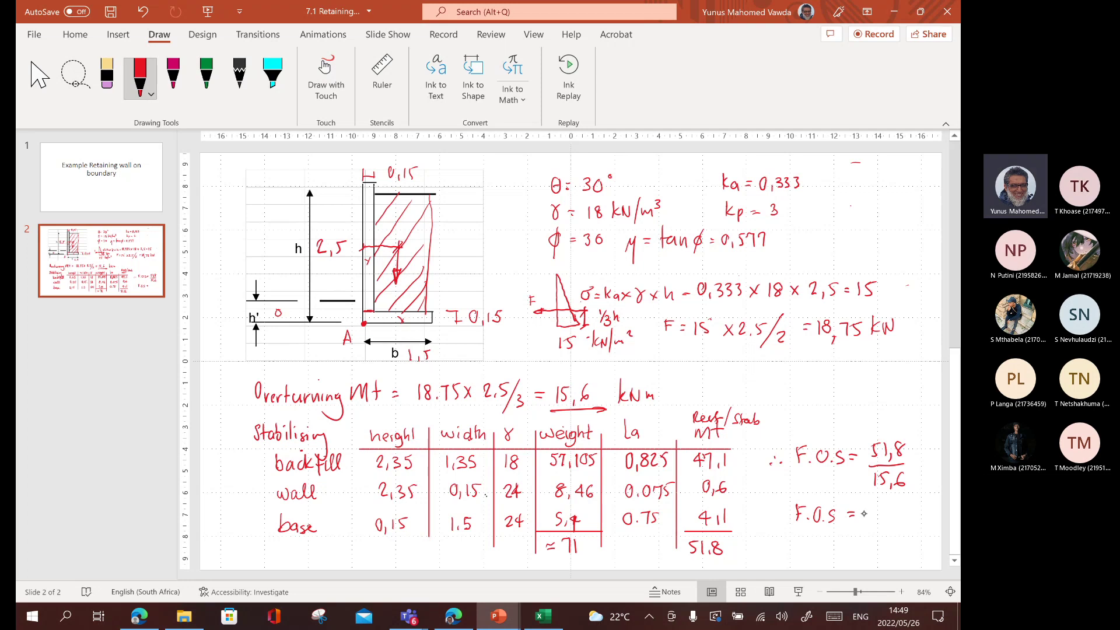
pyautogui.moveTo(863, 508)
pyautogui.mouseDown()
pyautogui.moveTo(865, 520)
pyautogui.moveTo(923, 521)
pyautogui.mouseUp()
pyautogui.click(920, 519)
pyautogui.moveTo(834, 538)
pyautogui.mouseDown()
pyautogui.moveTo(926, 537)
pyautogui.moveTo(873, 547)
pyautogui.mouseUp()
pyautogui.click(851, 551)
pyautogui.moveTo(883, 544); pyautogui.dragTo(891, 558)
pyautogui.click(893, 557)
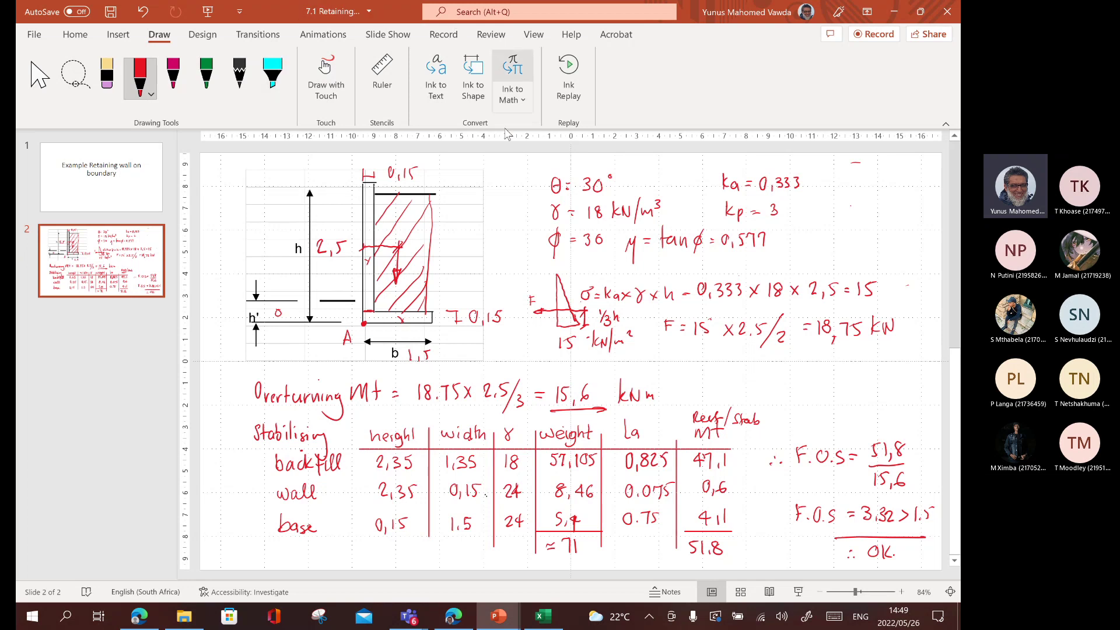
# Insert a new Blank-layout slide after slide 2.
pyautogui.click(99, 301)
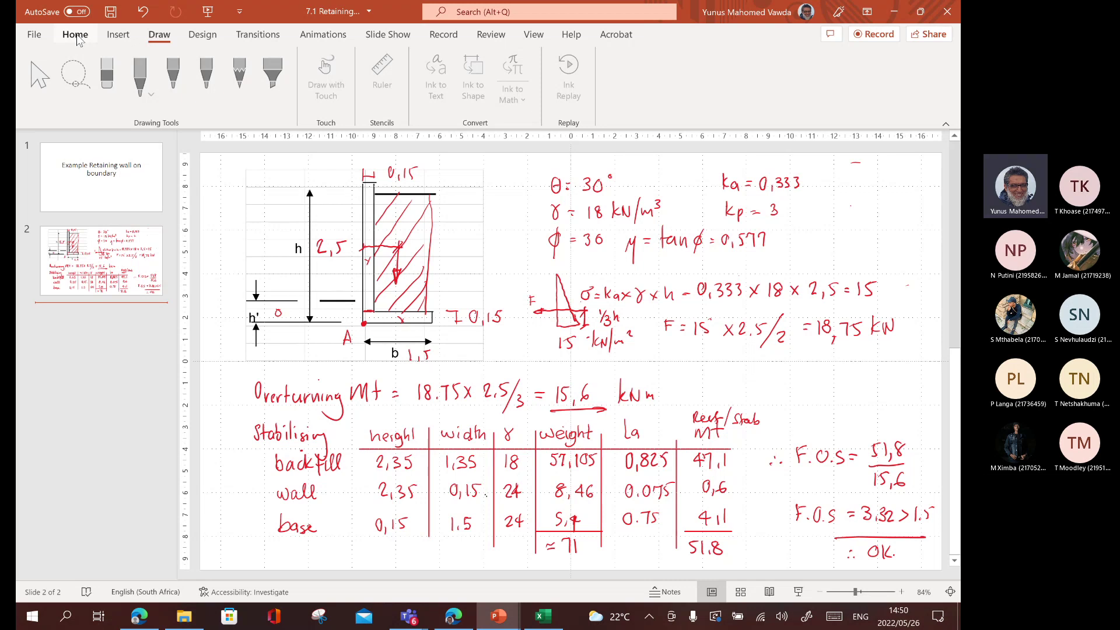
pyautogui.click(117, 36)
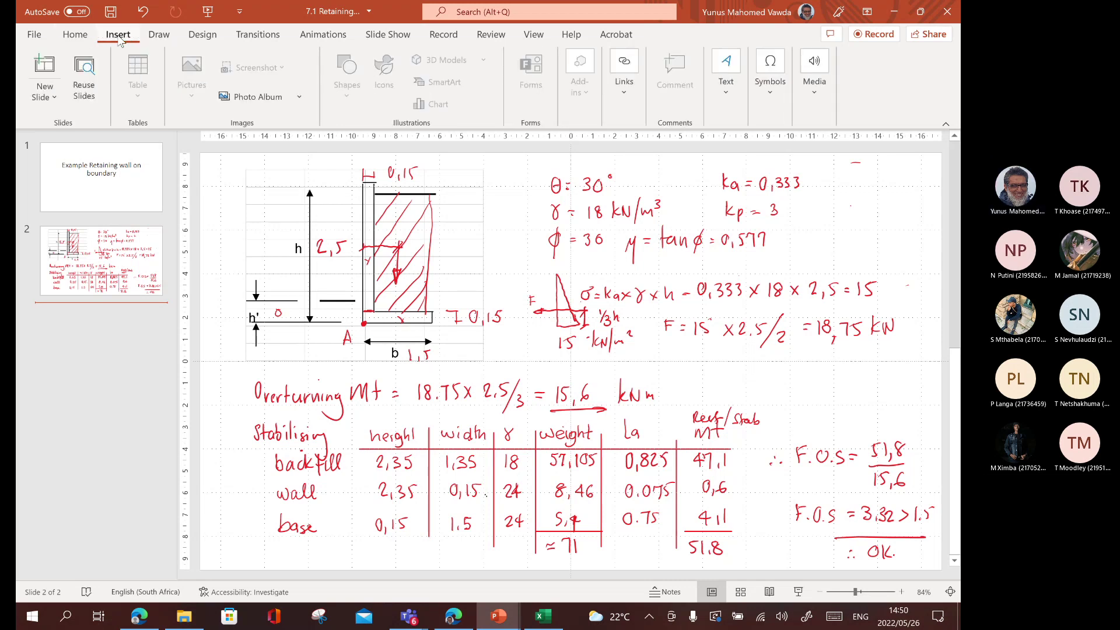
pyautogui.click(49, 107)
pyautogui.click(86, 289)
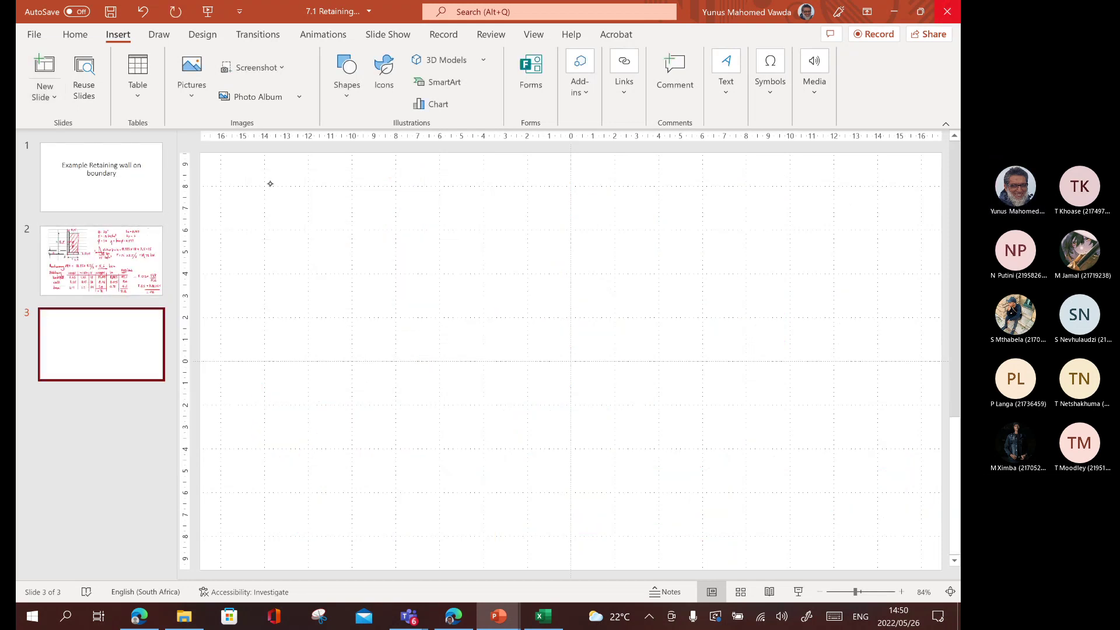
# Handwrite the heading 'SLIDING' on slide 3 and underline it.
pyautogui.moveTo(276, 177)
pyautogui.mouseDown()
pyautogui.moveTo(260, 194)
pyautogui.moveTo(287, 194)
pyautogui.mouseUp()
pyautogui.moveTo(294, 178)
pyautogui.mouseDown()
pyautogui.moveTo(297, 194)
pyautogui.moveTo(324, 176)
pyautogui.moveTo(330, 187)
pyautogui.mouseUp()
pyautogui.moveTo(251, 202); pyautogui.dragTo(323, 206)
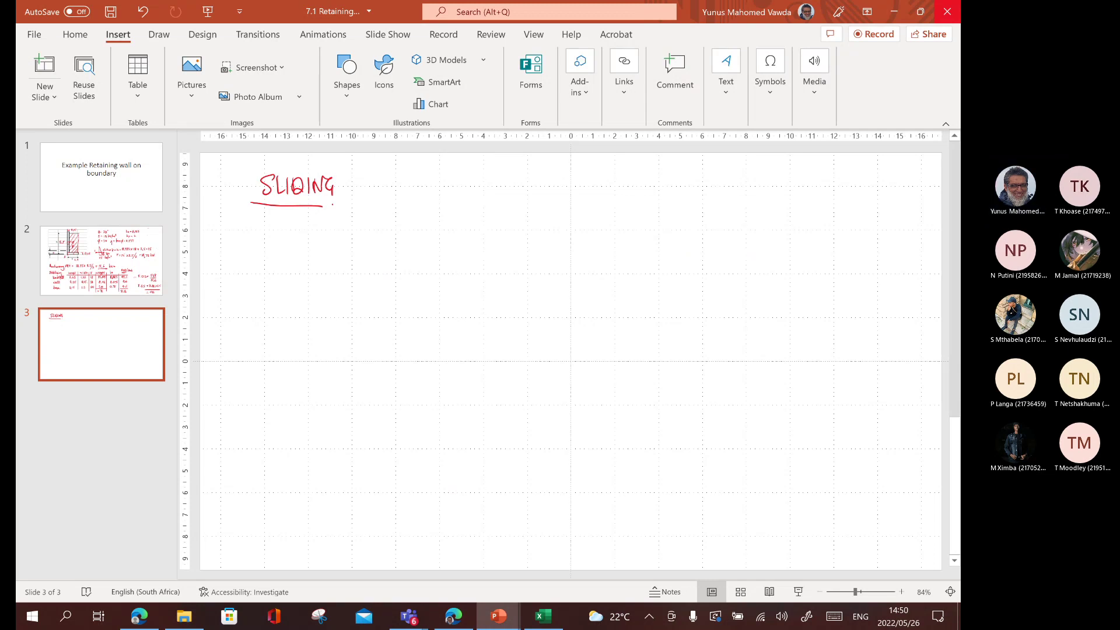
# Write F = 18,75 beside the SLIDING heading, checking slide 2's values.
pyautogui.moveTo(396, 185)
pyautogui.mouseDown()
pyautogui.moveTo(396, 198)
pyautogui.moveTo(403, 190)
pyautogui.mouseUp()
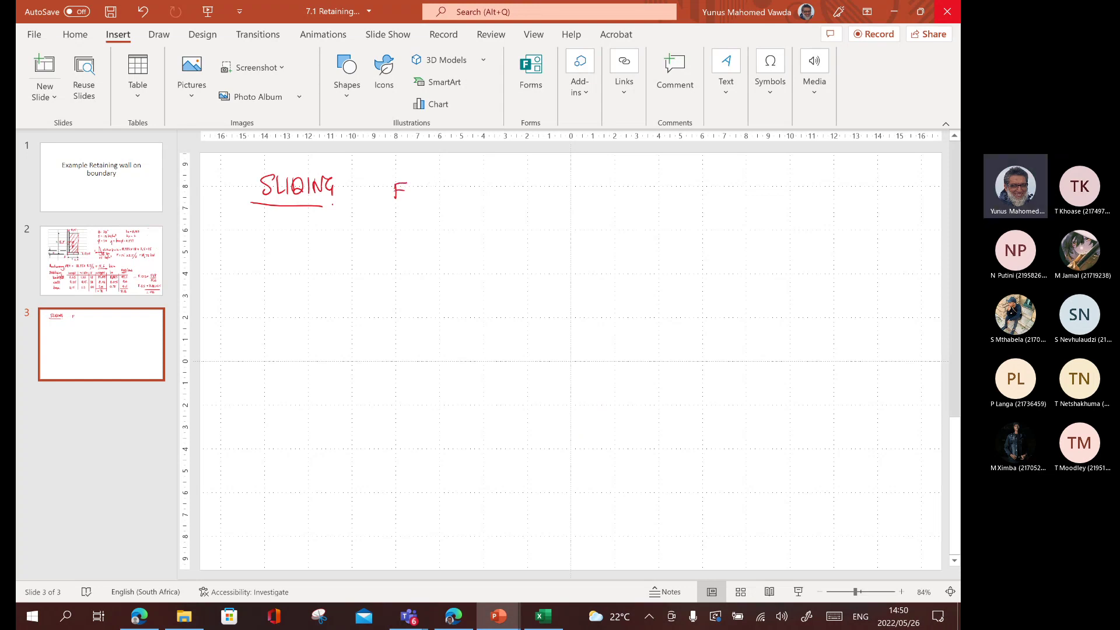
pyautogui.click(101, 261)
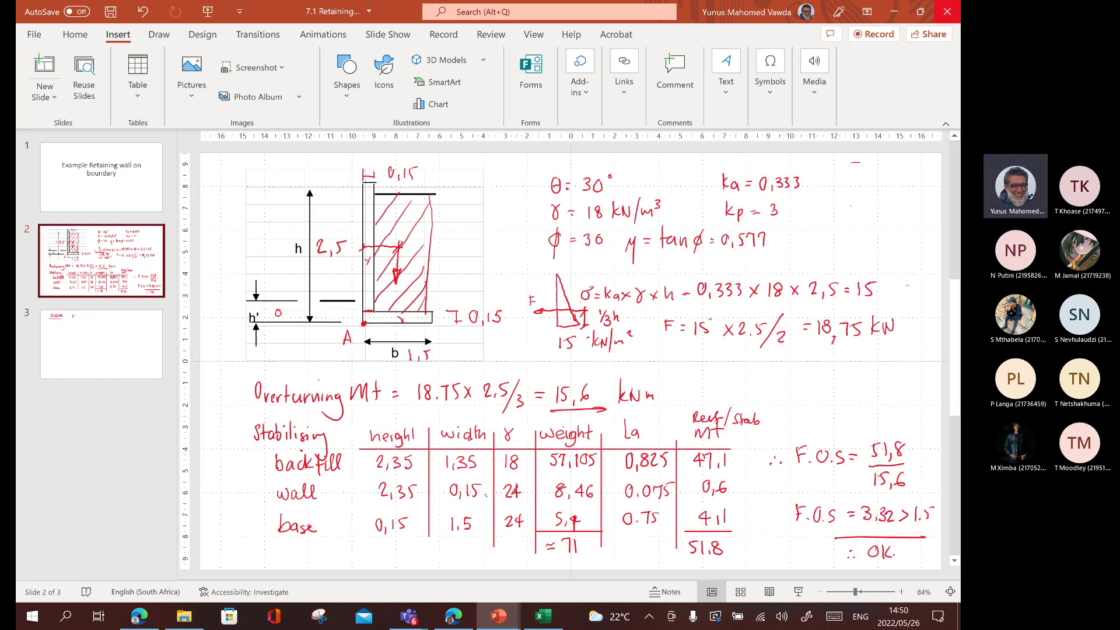
pyautogui.press('Down')
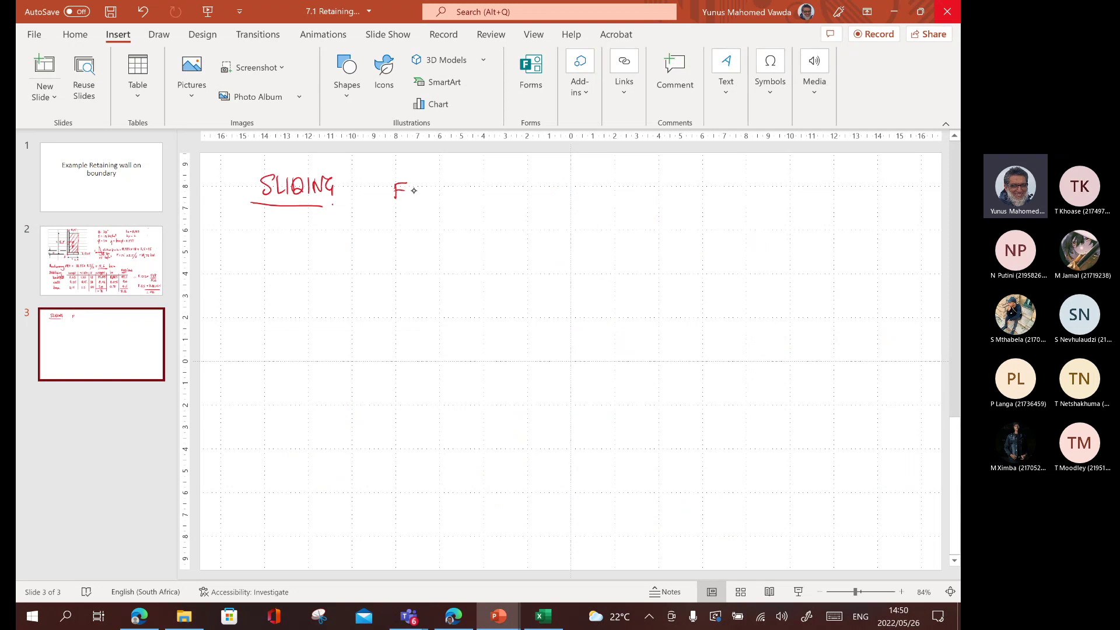
pyautogui.moveTo(409, 188); pyautogui.dragTo(419, 188)
pyautogui.moveTo(409, 194)
pyautogui.mouseDown()
pyautogui.moveTo(429, 197)
pyautogui.moveTo(435, 185)
pyautogui.moveTo(447, 197)
pyautogui.mouseUp()
pyautogui.moveTo(450, 185)
pyautogui.mouseDown()
pyautogui.moveTo(466, 197)
pyautogui.moveTo(474, 182)
pyautogui.mouseUp()
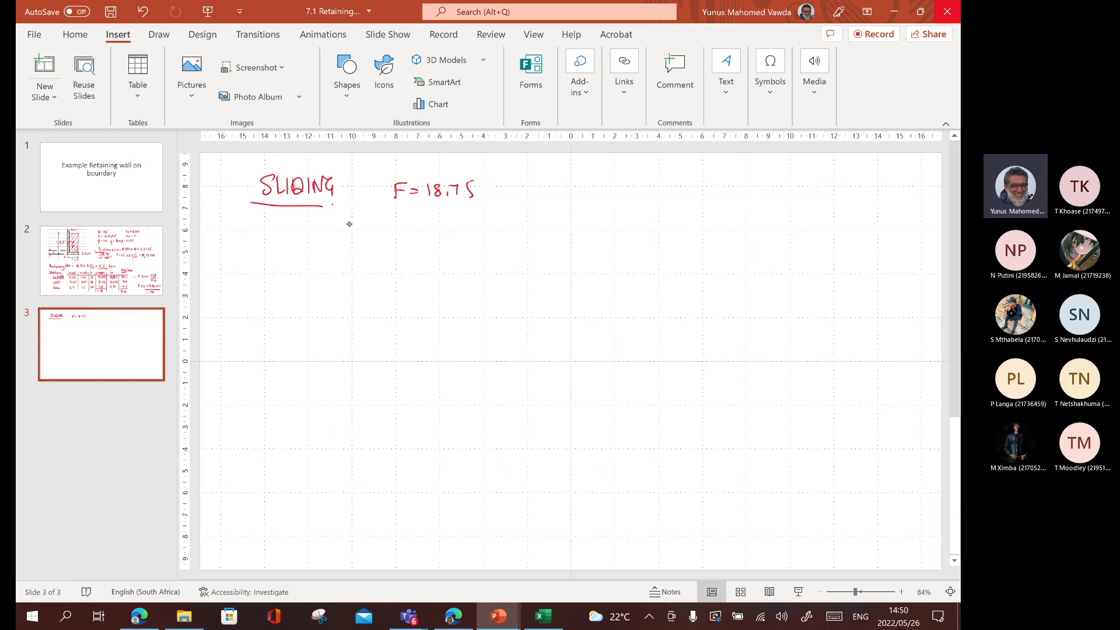
# Write 'frictional resist = μ×N =' on the line below.
pyautogui.moveTo(349, 215)
pyautogui.mouseDown()
pyautogui.moveTo(341, 237)
pyautogui.moveTo(359, 226)
pyautogui.moveTo(400, 236)
pyautogui.moveTo(460, 234)
pyautogui.mouseUp()
pyautogui.moveTo(474, 224); pyautogui.dragTo(483, 234)
pyautogui.moveTo(476, 220)
pyautogui.mouseDown()
pyautogui.moveTo(525, 227)
pyautogui.moveTo(537, 213)
pyautogui.moveTo(565, 228)
pyautogui.mouseUp()
pyautogui.moveTo(576, 215); pyautogui.dragTo(585, 214)
pyautogui.moveTo(578, 222); pyautogui.dragTo(586, 220)
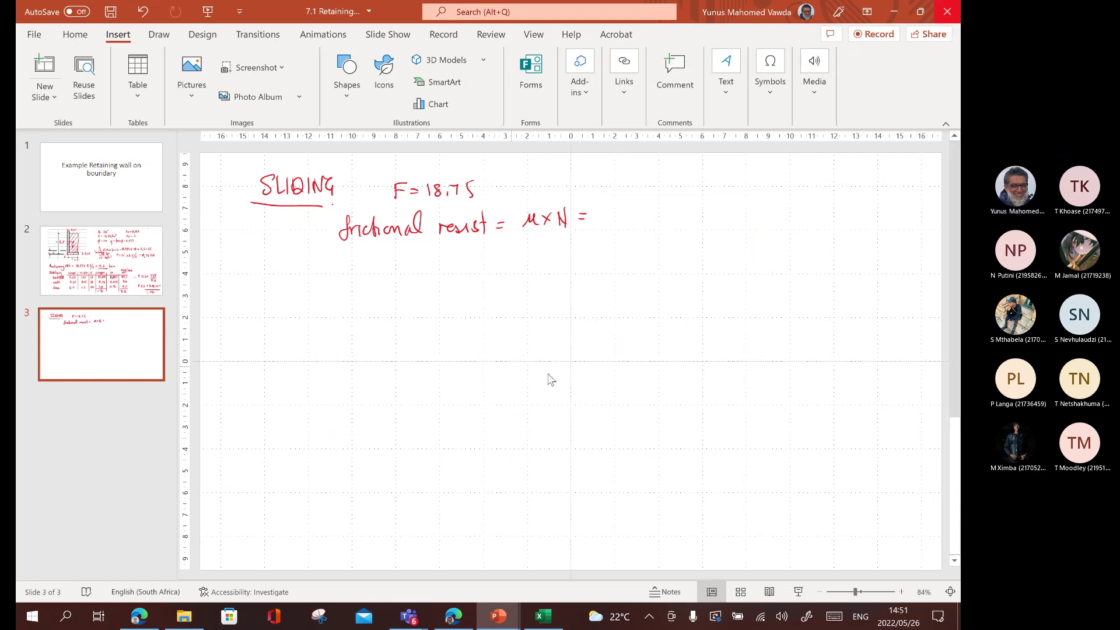
# Ink μ×N = 0,577 × 71 = on slide 3 after checking slide 2's values.
pyautogui.click(100, 261)
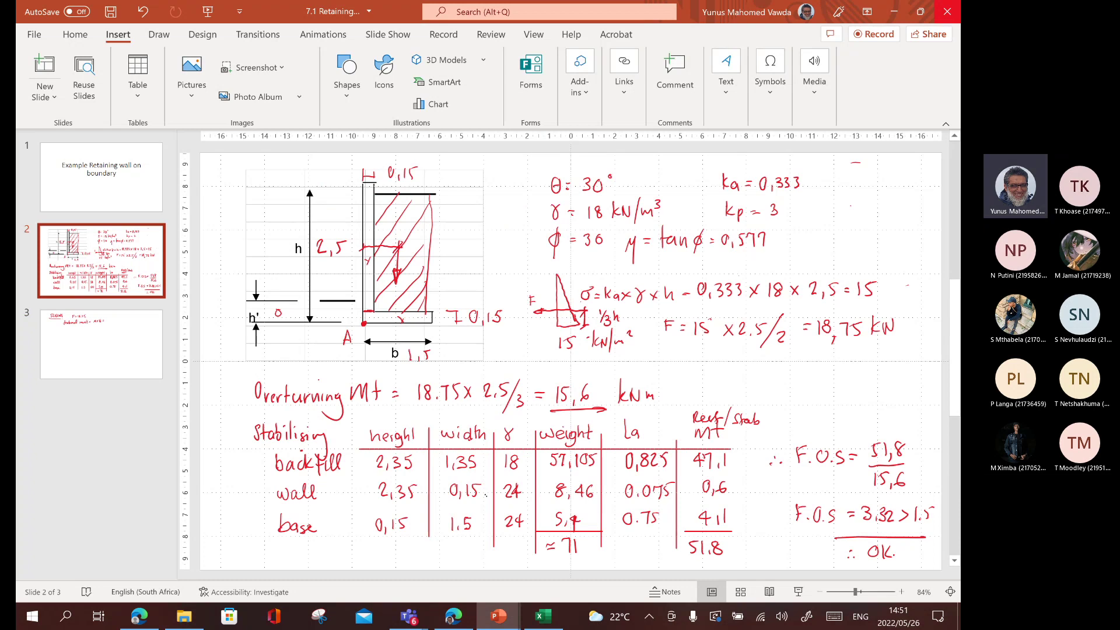
pyautogui.press('Down')
pyautogui.moveTo(600, 213)
pyautogui.mouseDown()
pyautogui.moveTo(609, 226)
pyautogui.moveTo(624, 212)
pyautogui.moveTo(638, 226)
pyautogui.mouseUp()
pyautogui.moveTo(648, 210); pyautogui.dragTo(649, 222)
pyautogui.click(101, 260)
pyautogui.click(101, 344)
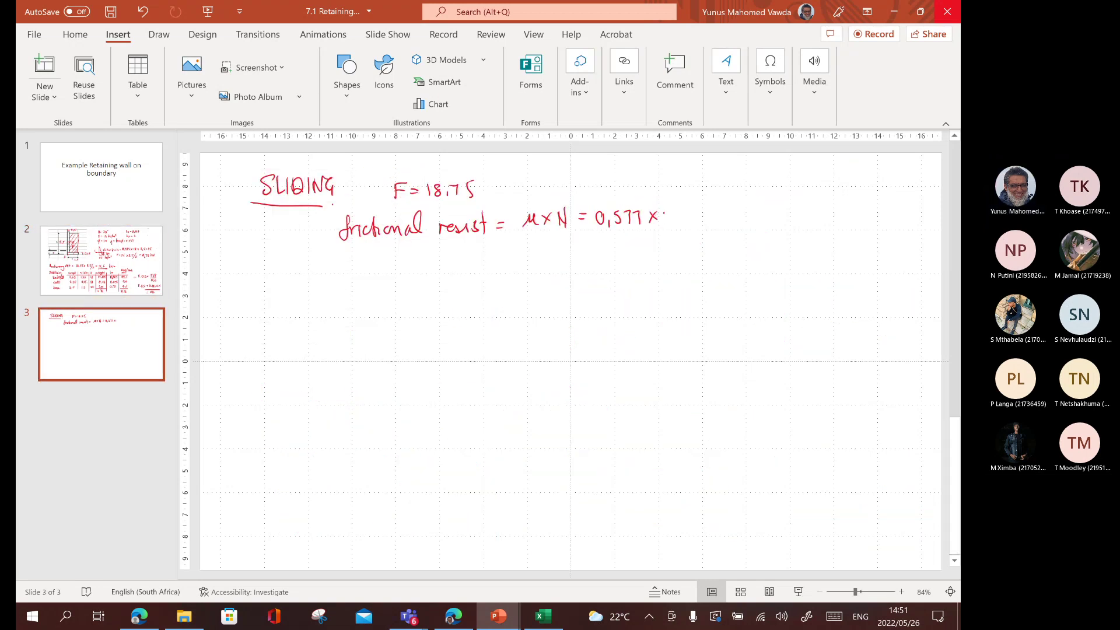
pyautogui.moveTo(664, 211); pyautogui.dragTo(678, 225)
pyautogui.moveTo(681, 211); pyautogui.dragTo(698, 212)
pyautogui.moveTo(681, 218); pyautogui.dragTo(698, 218)
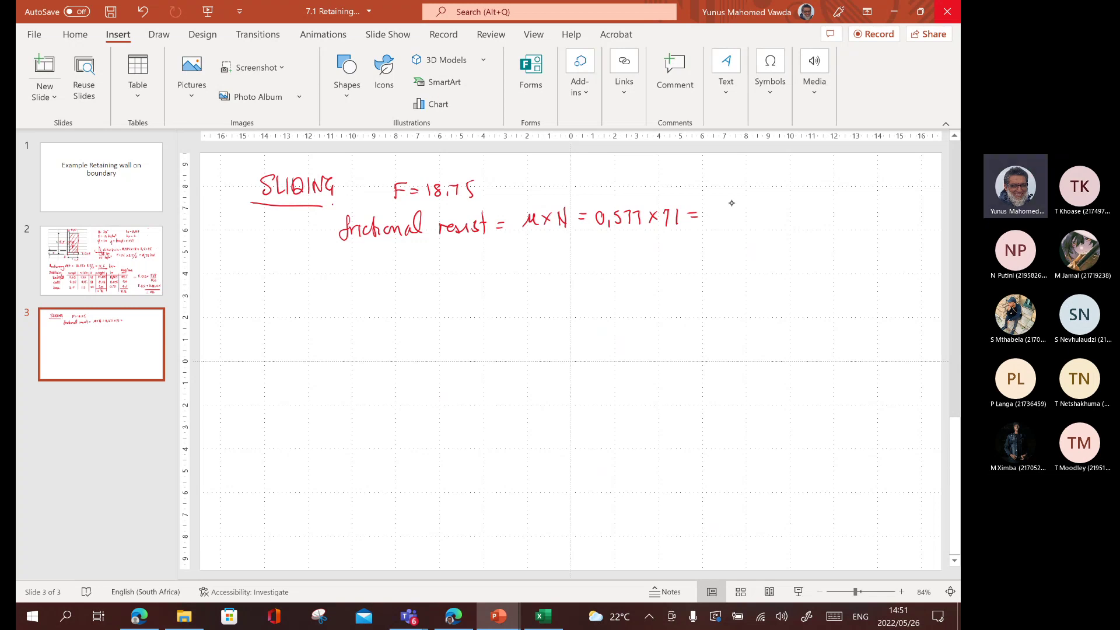
# Write the result 41 kN, add kN after F = 18,75, and start '∴ F'.
pyautogui.moveTo(714, 208); pyautogui.dragTo(723, 224)
pyautogui.moveTo(490, 180); pyautogui.dragTo(497, 200)
pyautogui.moveTo(501, 182)
pyautogui.mouseDown()
pyautogui.moveTo(500, 199)
pyautogui.moveTo(511, 180)
pyautogui.mouseUp()
pyautogui.moveTo(744, 203)
pyautogui.mouseDown()
pyautogui.moveTo(740, 220)
pyautogui.moveTo(770, 202)
pyautogui.mouseUp()
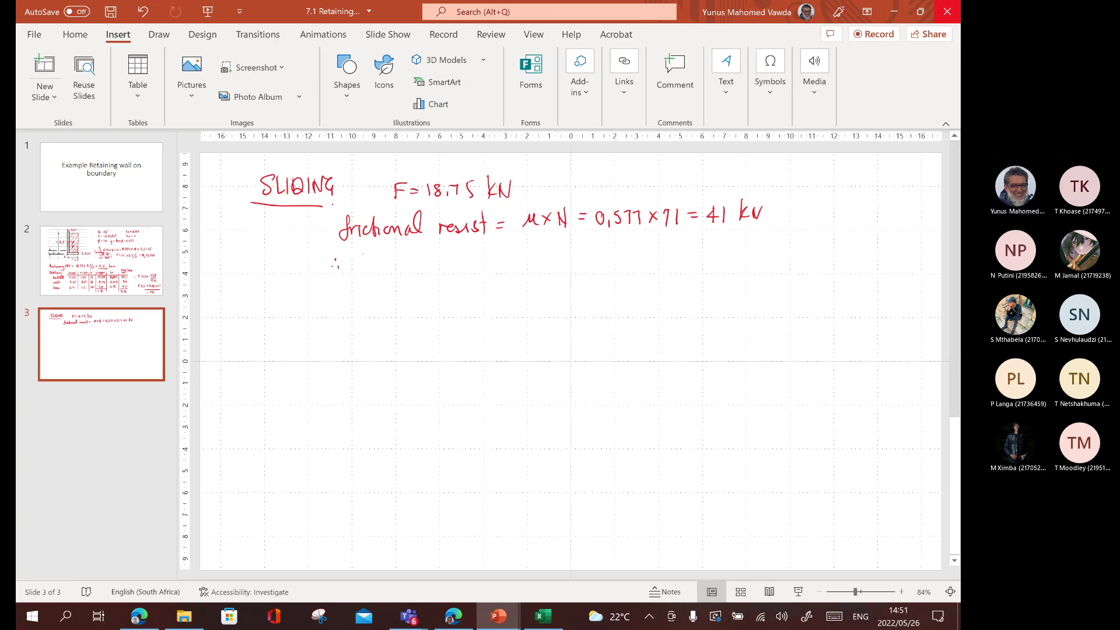
pyautogui.moveTo(363, 266); pyautogui.dragTo(371, 252)
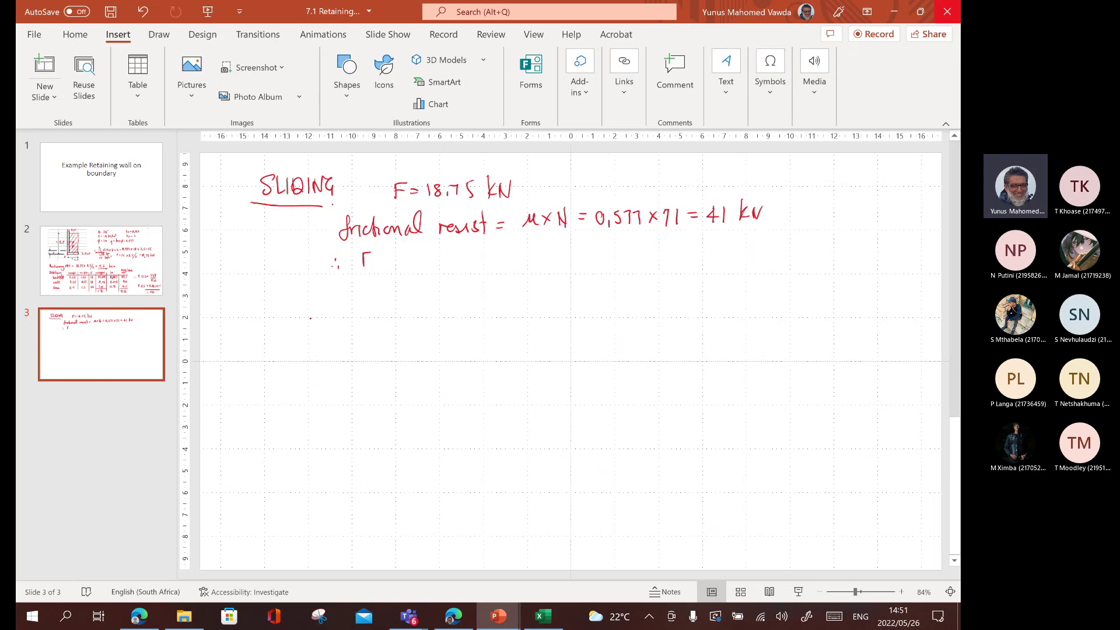
# Write F.O.S = 41/18,75 = 2,2 > 1,5 ∴ O.K for the sliding check.
pyautogui.click(377, 265)
pyautogui.moveTo(388, 254)
pyautogui.mouseDown()
pyautogui.moveTo(380, 264)
pyautogui.moveTo(388, 254)
pyautogui.moveTo(397, 267)
pyautogui.mouseUp()
pyautogui.click(393, 265)
pyautogui.moveTo(416, 259); pyautogui.dragTo(470, 262)
pyautogui.moveTo(444, 267)
pyautogui.mouseDown()
pyautogui.moveTo(477, 266)
pyautogui.moveTo(447, 287)
pyautogui.mouseUp()
pyautogui.moveTo(458, 275); pyautogui.dragTo(474, 286)
pyautogui.click(465, 284)
pyautogui.moveTo(486, 274); pyautogui.dragTo(478, 286)
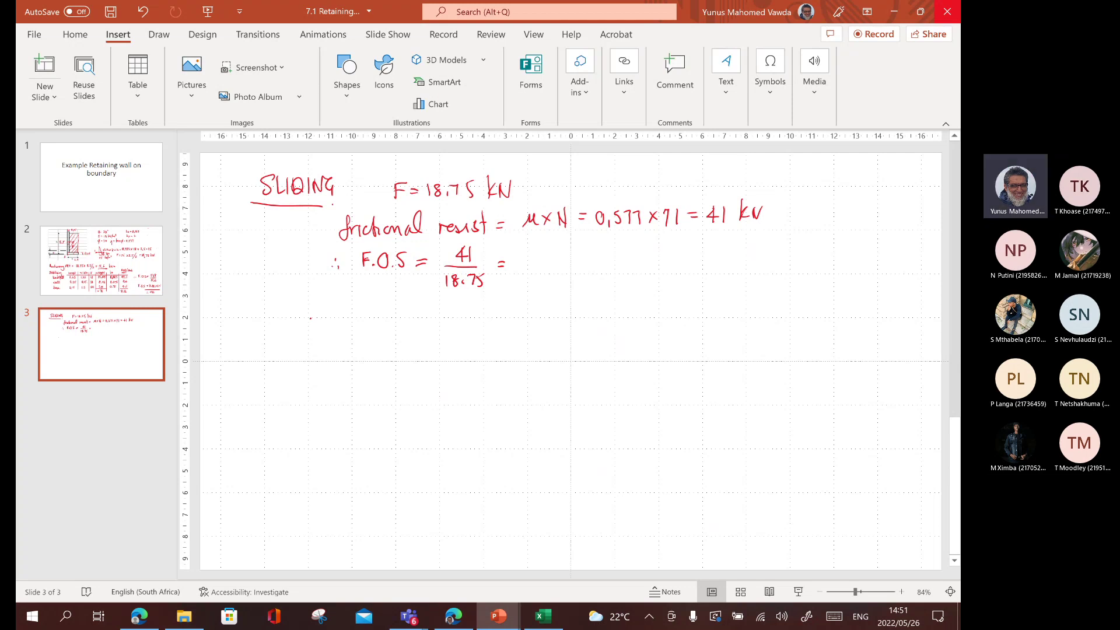
pyautogui.moveTo(517, 258)
pyautogui.mouseDown()
pyautogui.moveTo(528, 272)
pyautogui.moveTo(652, 252)
pyautogui.moveTo(684, 266)
pyautogui.mouseUp()
pyautogui.click(595, 267)
pyautogui.click(665, 265)
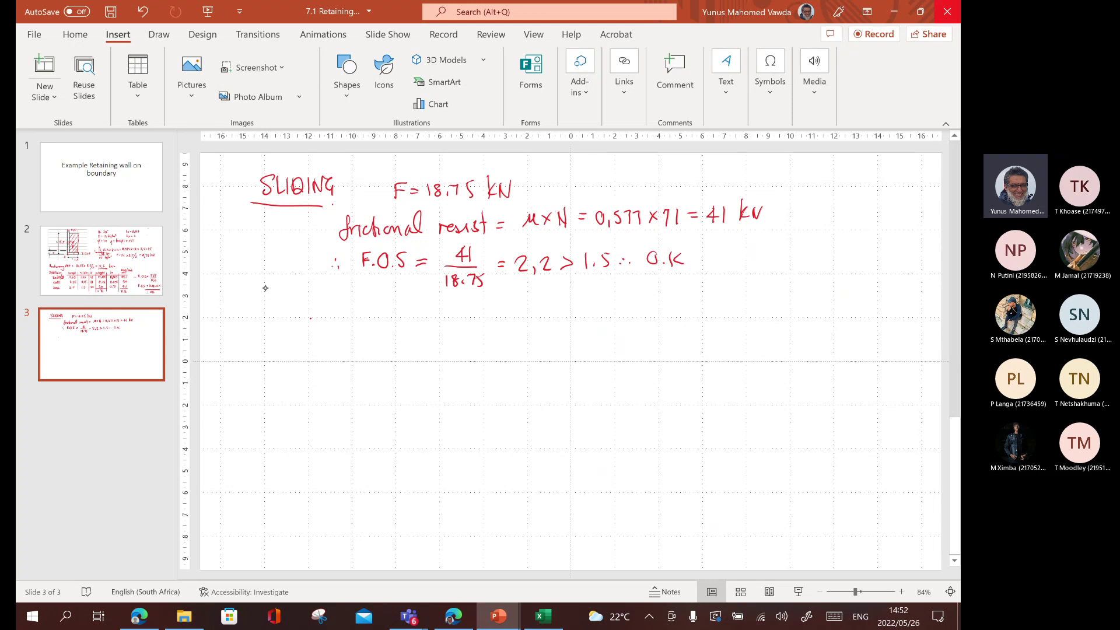
# Start a wall sketch below, then erase the stray mark with the eraser.
pyautogui.moveTo(265, 286)
pyautogui.mouseDown()
pyautogui.moveTo(268, 340)
pyautogui.moveTo(285, 344)
pyautogui.moveTo(271, 300)
pyautogui.moveTo(270, 332)
pyautogui.moveTo(297, 331)
pyautogui.moveTo(300, 345)
pyautogui.moveTo(242, 339)
pyautogui.moveTo(266, 344)
pyautogui.moveTo(260, 326)
pyautogui.mouseUp()
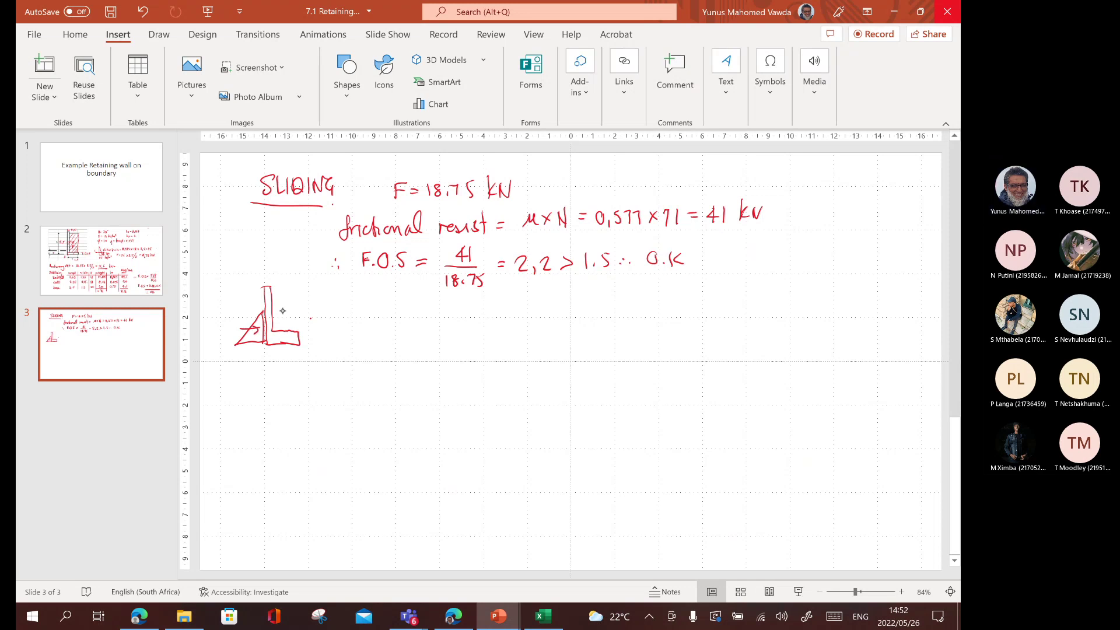
pyautogui.moveTo(252, 312)
pyautogui.mouseDown()
pyautogui.moveTo(258, 330)
pyautogui.moveTo(245, 325)
pyautogui.mouseUp()
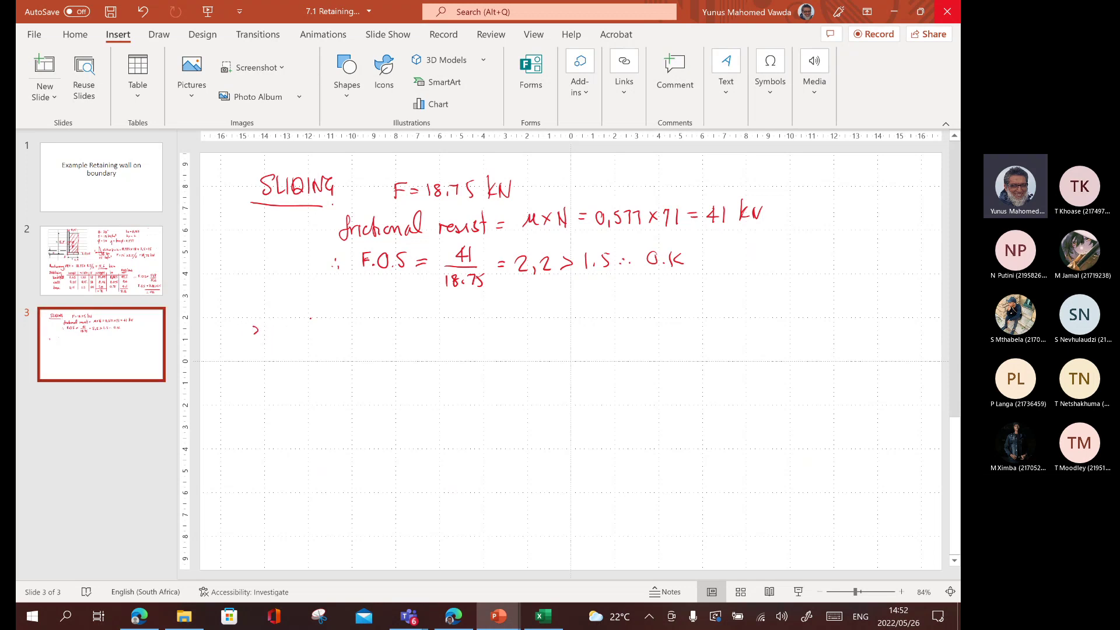
pyautogui.click(159, 35)
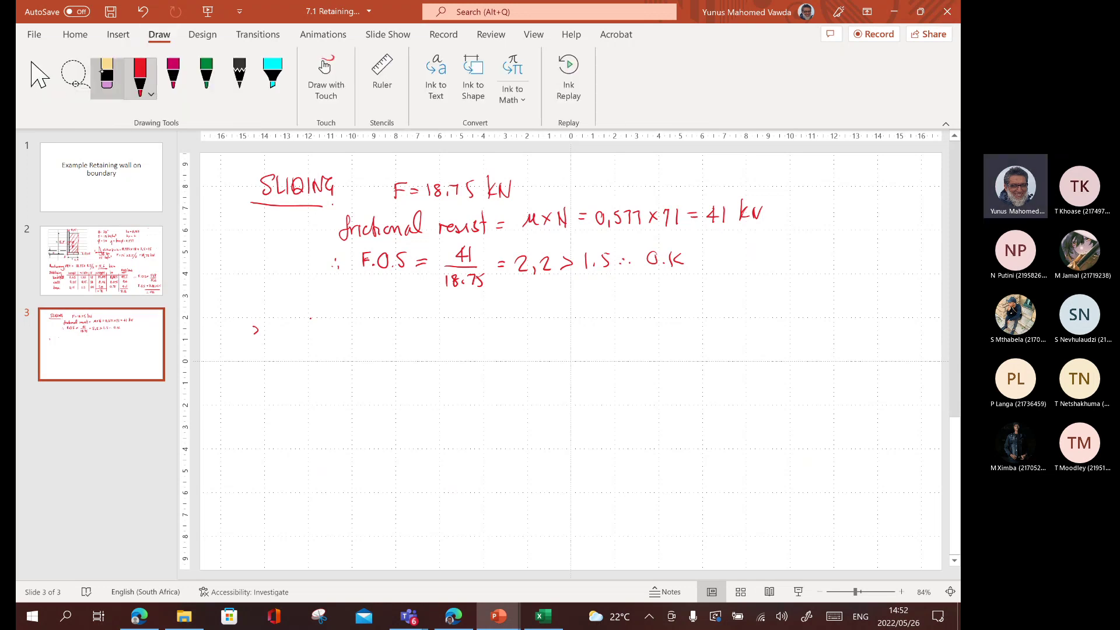
pyautogui.click(107, 79)
pyautogui.click(254, 330)
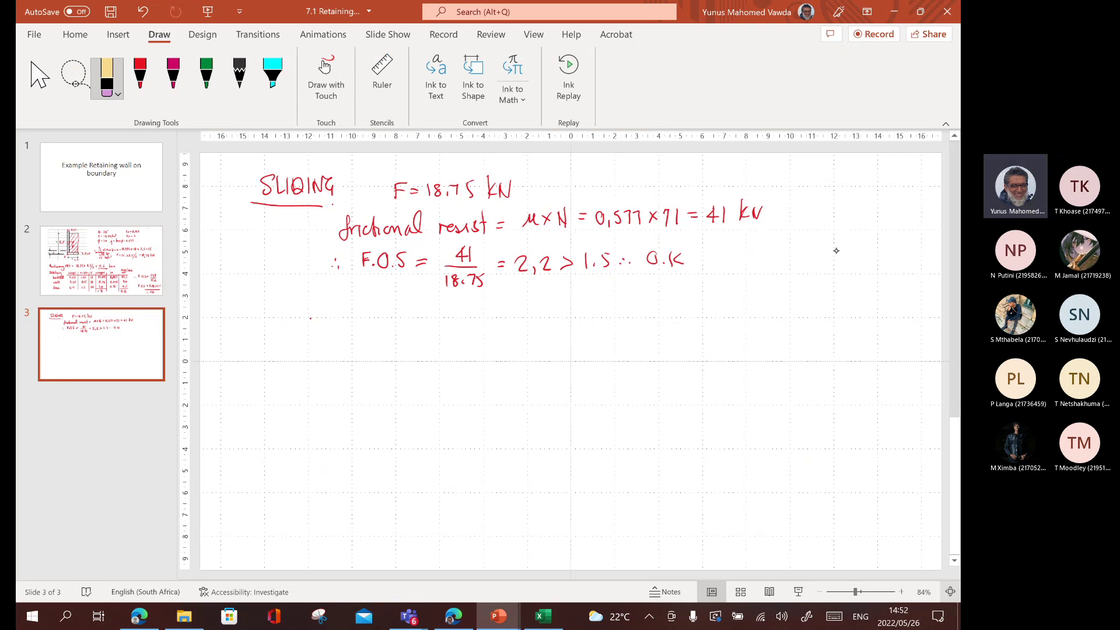
pyautogui.click(140, 74)
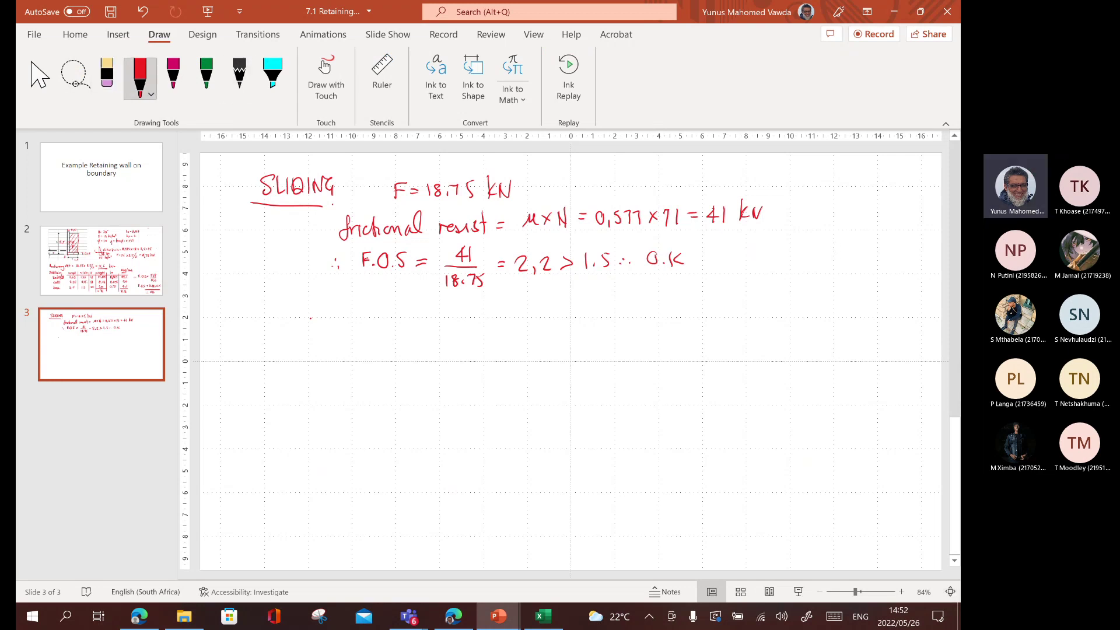
# Sketch the tall wall, the L-shaped section and its pressure triangle at right.
pyautogui.moveTo(814, 248)
pyautogui.mouseDown()
pyautogui.moveTo(812, 275)
pyautogui.moveTo(798, 277)
pyautogui.moveTo(823, 266)
pyautogui.mouseUp()
pyautogui.moveTo(848, 229); pyautogui.dragTo(878, 226)
pyautogui.moveTo(843, 270)
pyautogui.mouseDown()
pyautogui.moveTo(844, 180)
pyautogui.moveTo(867, 274)
pyautogui.moveTo(842, 271)
pyautogui.moveTo(805, 292)
pyautogui.moveTo(823, 244)
pyautogui.mouseUp()
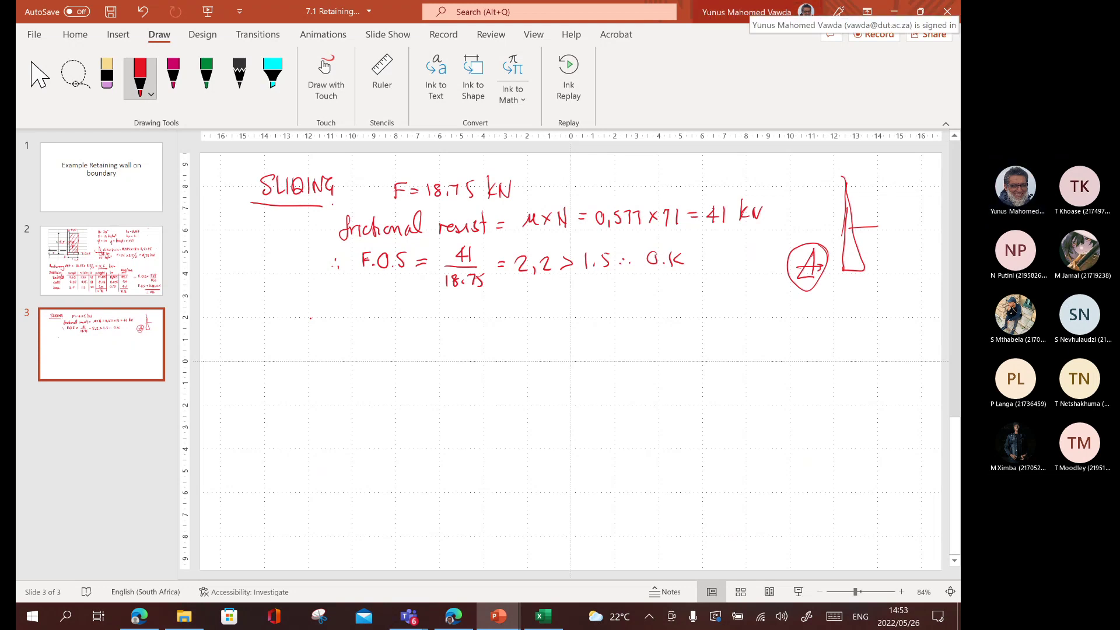
pyautogui.moveTo(835, 285)
pyautogui.mouseDown()
pyautogui.moveTo(834, 332)
pyautogui.moveTo(843, 321)
pyautogui.moveTo(888, 324)
pyautogui.moveTo(844, 331)
pyautogui.moveTo(844, 353)
pyautogui.moveTo(810, 346)
pyautogui.moveTo(799, 357)
pyautogui.mouseUp()
pyautogui.moveTo(824, 322); pyautogui.dragTo(824, 351)
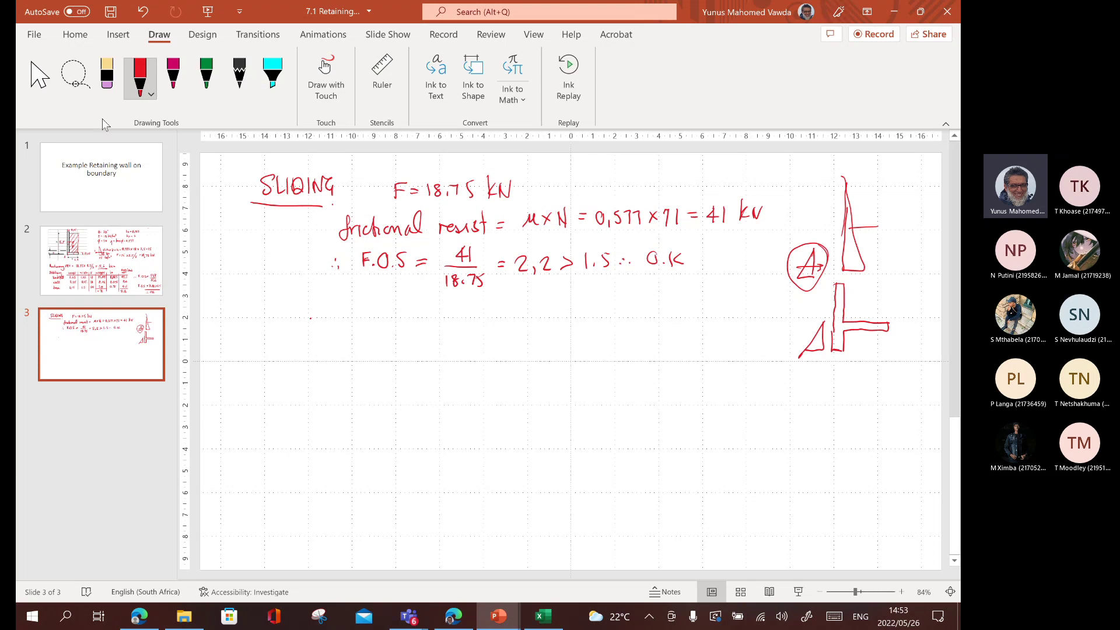
# Lasso-delete the wall sketches, underline 2,2 > 1,5 with an arrow, and start 'ground'.
pyautogui.click(73, 77)
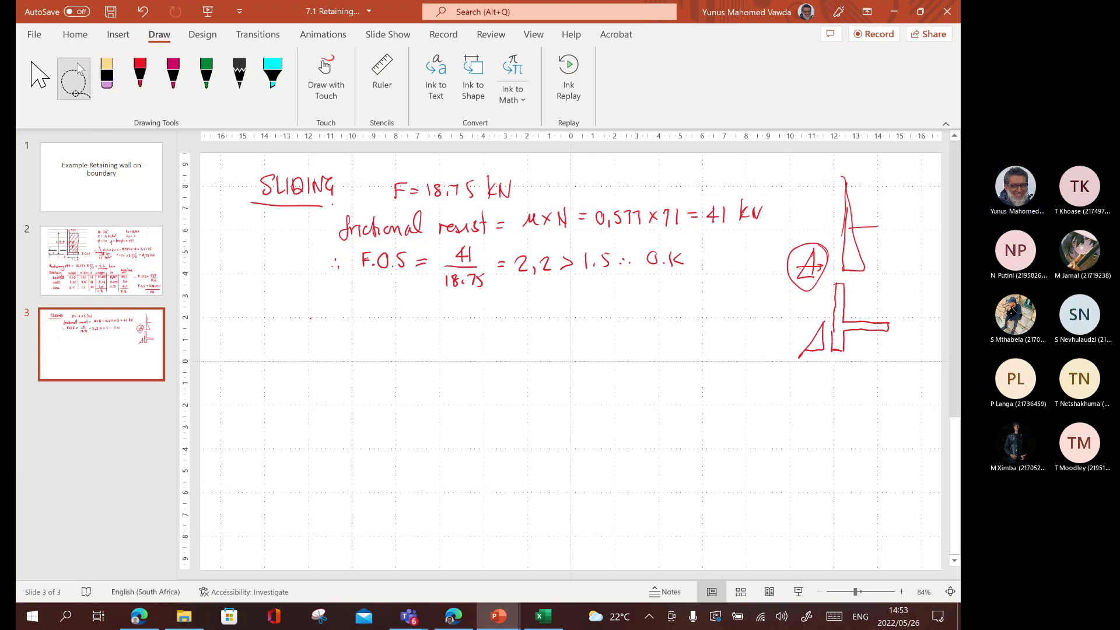
pyautogui.click(326, 78)
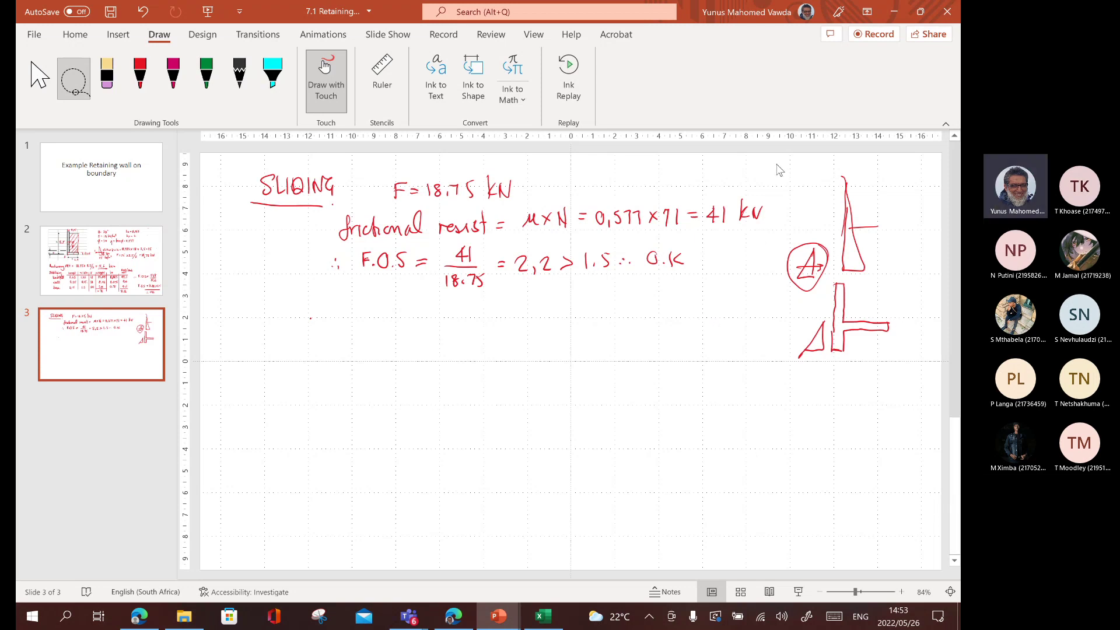
pyautogui.moveTo(776, 164)
pyautogui.mouseDown()
pyautogui.moveTo(861, 176)
pyautogui.moveTo(907, 210)
pyautogui.moveTo(948, 353)
pyautogui.moveTo(904, 384)
pyautogui.moveTo(768, 380)
pyautogui.mouseUp()
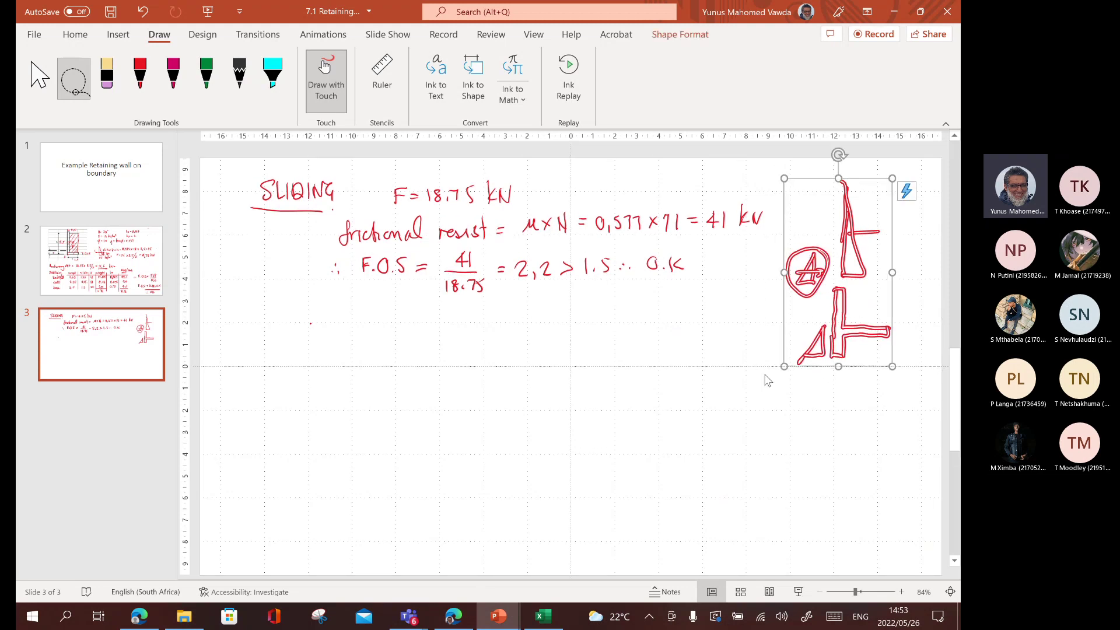
pyautogui.press('Delete')
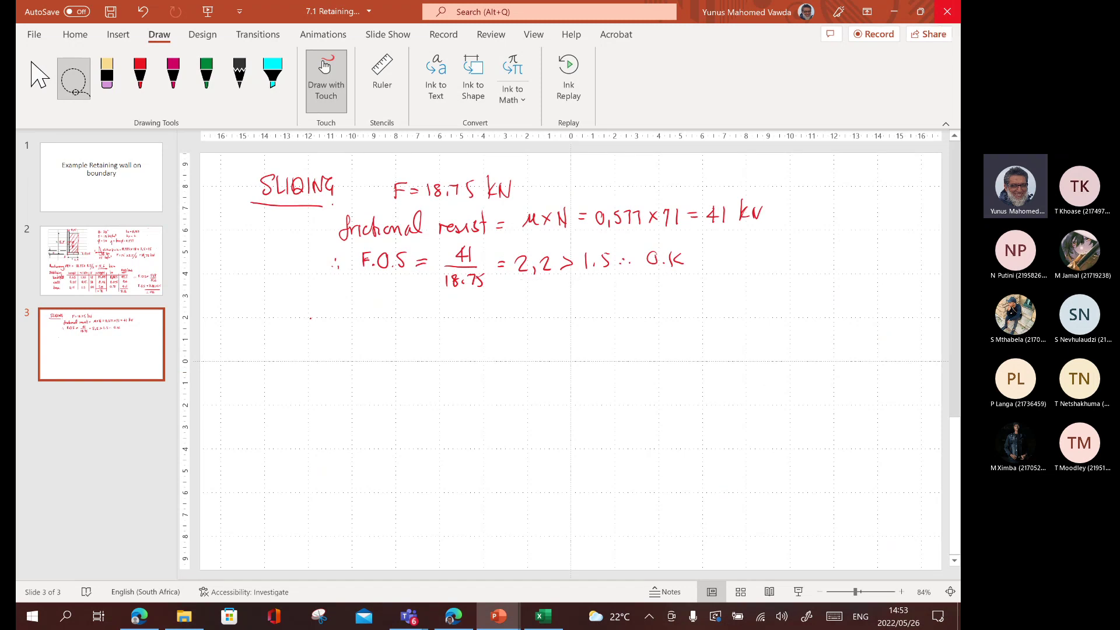
pyautogui.moveTo(514, 286); pyautogui.dragTo(605, 297)
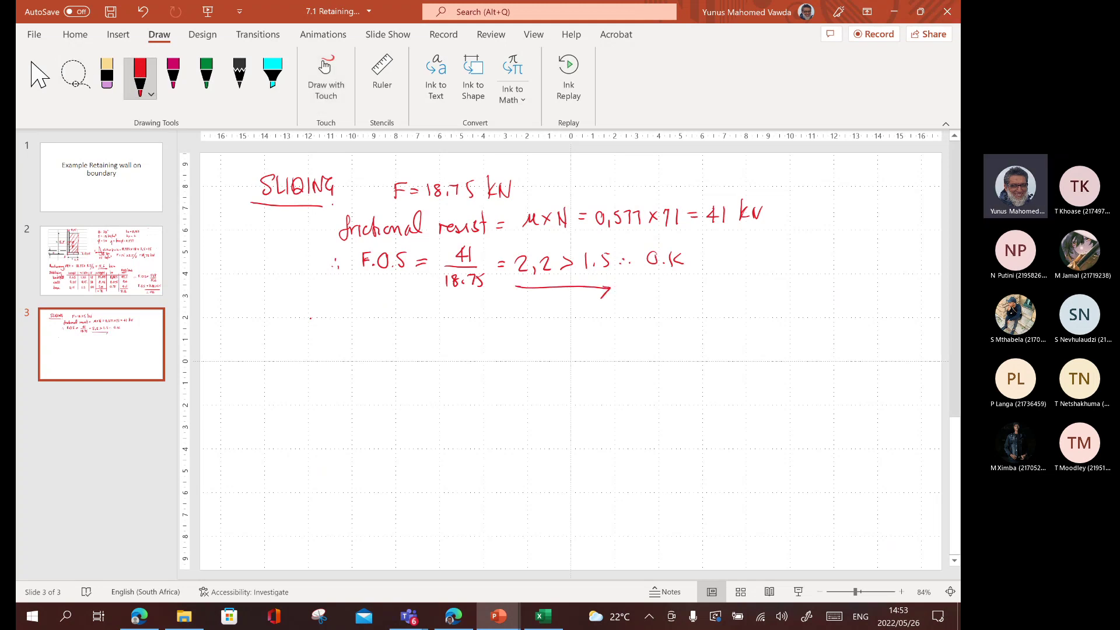
pyautogui.moveTo(249, 301)
pyautogui.mouseDown()
pyautogui.moveTo(234, 319)
pyautogui.moveTo(269, 302)
pyautogui.moveTo(297, 308)
pyautogui.moveTo(307, 293)
pyautogui.mouseUp()
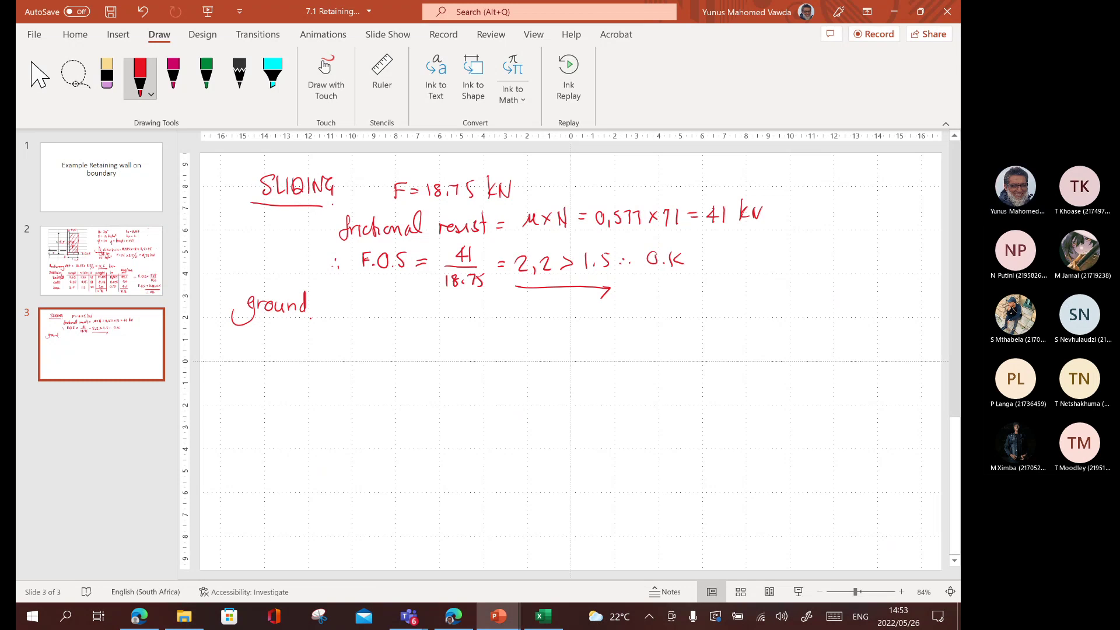
# Finish and underline 'ground pressure', erasing a stray 'ec' start beside it.
pyautogui.moveTo(319, 292)
pyautogui.mouseDown()
pyautogui.moveTo(318, 326)
pyautogui.moveTo(344, 314)
pyautogui.mouseUp()
pyautogui.moveTo(353, 302)
pyautogui.mouseDown()
pyautogui.moveTo(347, 314)
pyautogui.moveTo(402, 309)
pyautogui.mouseUp()
pyautogui.moveTo(235, 328); pyautogui.dragTo(409, 324)
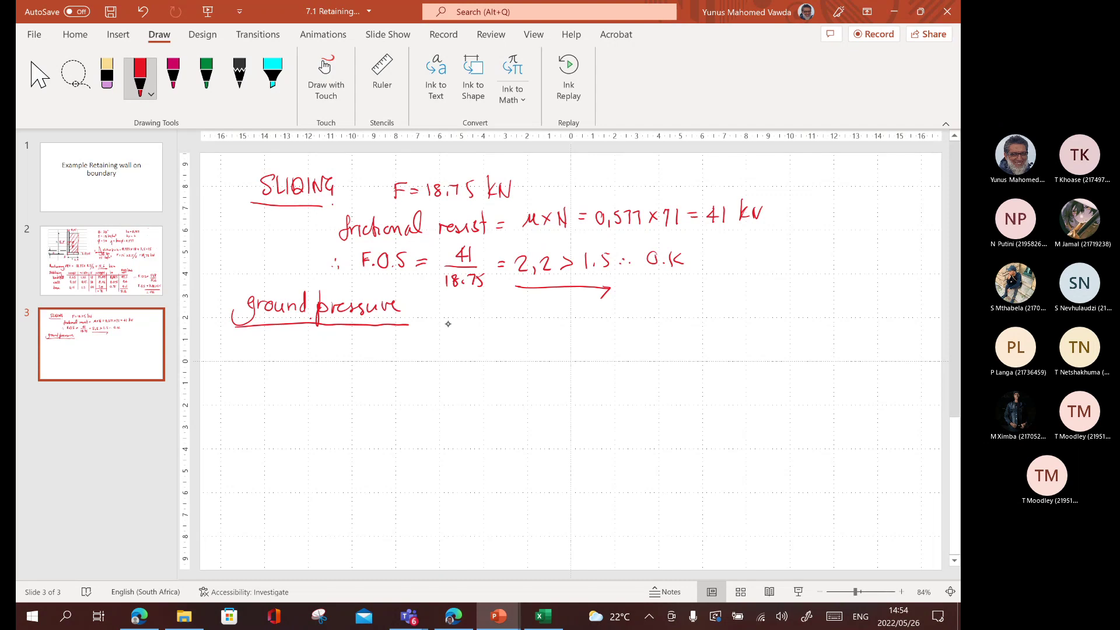
pyautogui.moveTo(444, 320); pyautogui.dragTo(482, 322)
pyautogui.moveTo(448, 320)
pyautogui.mouseDown()
pyautogui.moveTo(453, 330)
pyautogui.moveTo(486, 317)
pyautogui.mouseUp()
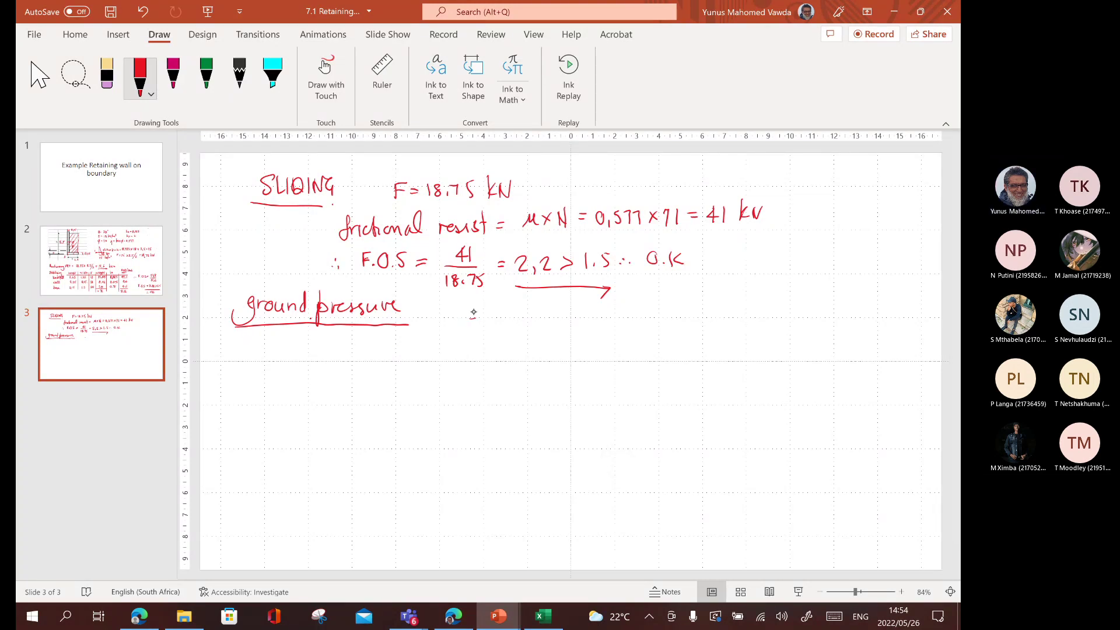
# Handwrite L/2 − (Ms − Mo)/W = 1.5/2 − in red ink right of the heading.
pyautogui.moveTo(469, 300); pyautogui.dragTo(482, 318)
pyautogui.moveTo(465, 326)
pyautogui.mouseDown()
pyautogui.moveTo(474, 335)
pyautogui.moveTo(500, 318)
pyautogui.mouseUp()
pyautogui.moveTo(517, 318); pyautogui.dragTo(577, 310)
pyautogui.click(543, 317)
pyautogui.moveTo(516, 324)
pyautogui.mouseDown()
pyautogui.moveTo(580, 324)
pyautogui.moveTo(518, 340)
pyautogui.mouseUp()
pyautogui.moveTo(585, 303)
pyautogui.mouseDown()
pyautogui.moveTo(587, 338)
pyautogui.moveTo(617, 321)
pyautogui.mouseUp()
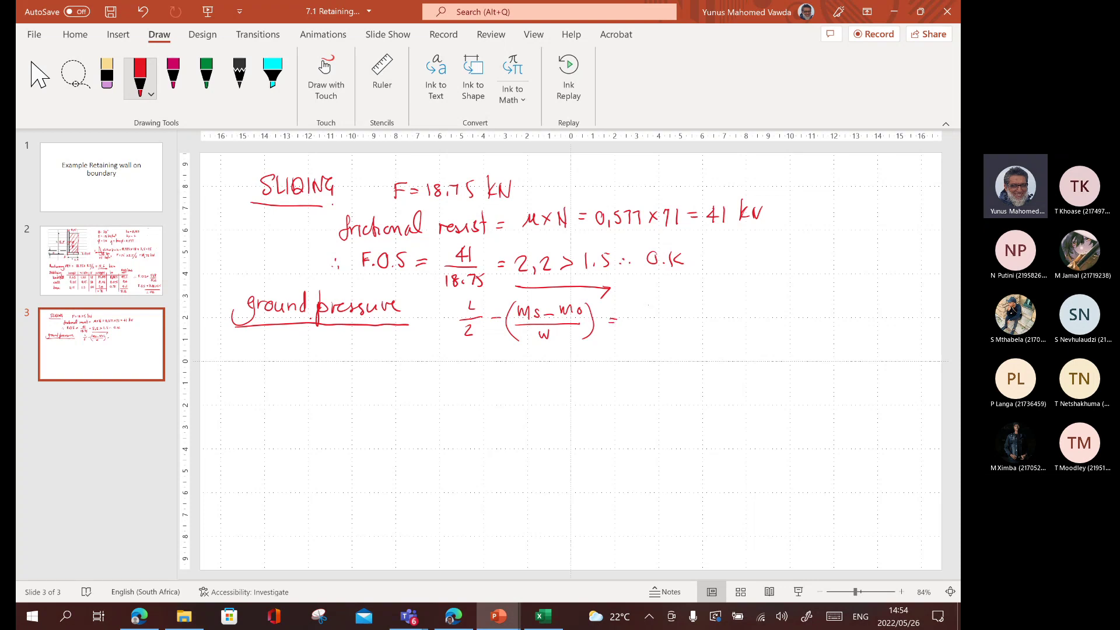
pyautogui.click(656, 315)
pyautogui.moveTo(675, 302); pyautogui.dragTo(661, 336)
pyautogui.moveTo(680, 318); pyautogui.dragTo(693, 319)
# Ink 51,8 − 15,6 over a fraction bar, checking slide 2's moments.
pyautogui.click(101, 261)
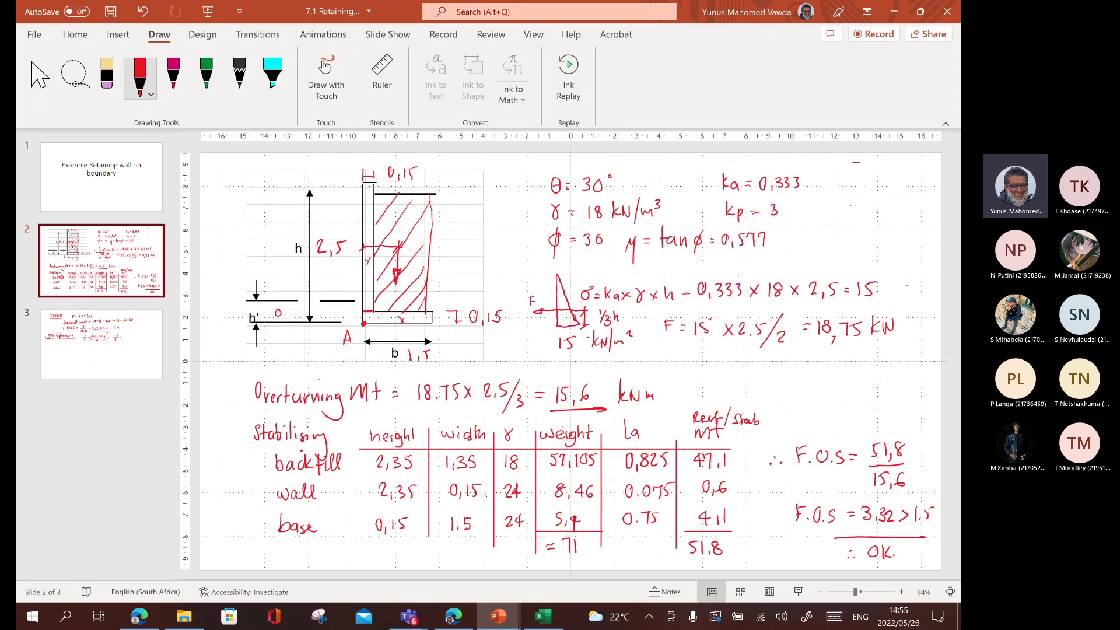
pyautogui.click(128, 366)
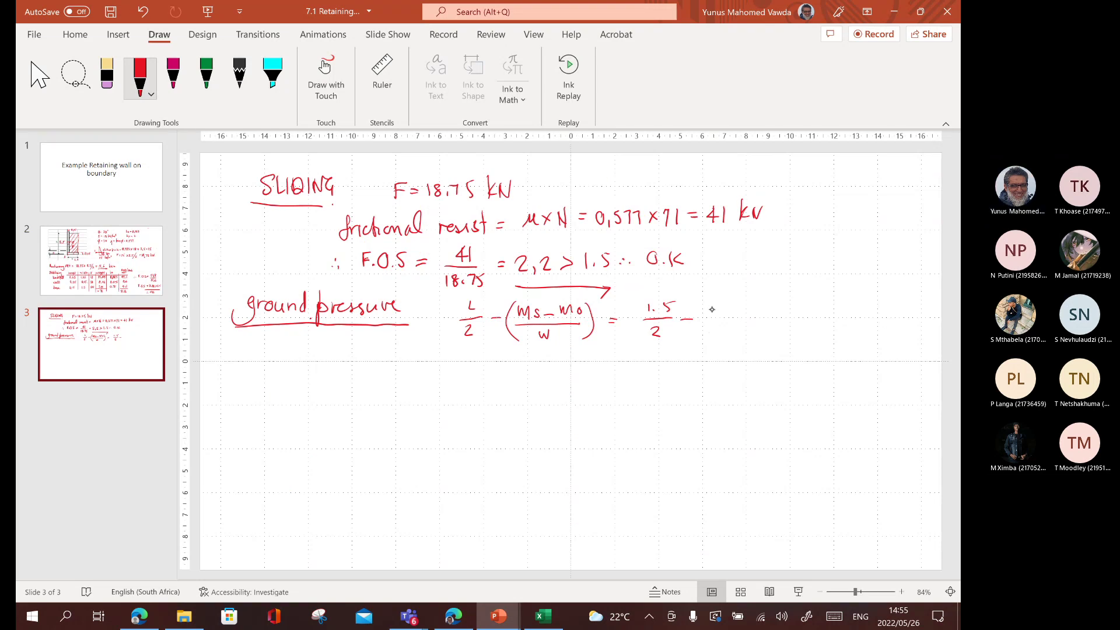
pyautogui.moveTo(707, 297)
pyautogui.mouseDown()
pyautogui.moveTo(706, 308)
pyautogui.moveTo(735, 299)
pyautogui.mouseUp()
pyautogui.click(730, 308)
pyautogui.moveTo(746, 303); pyautogui.dragTo(757, 302)
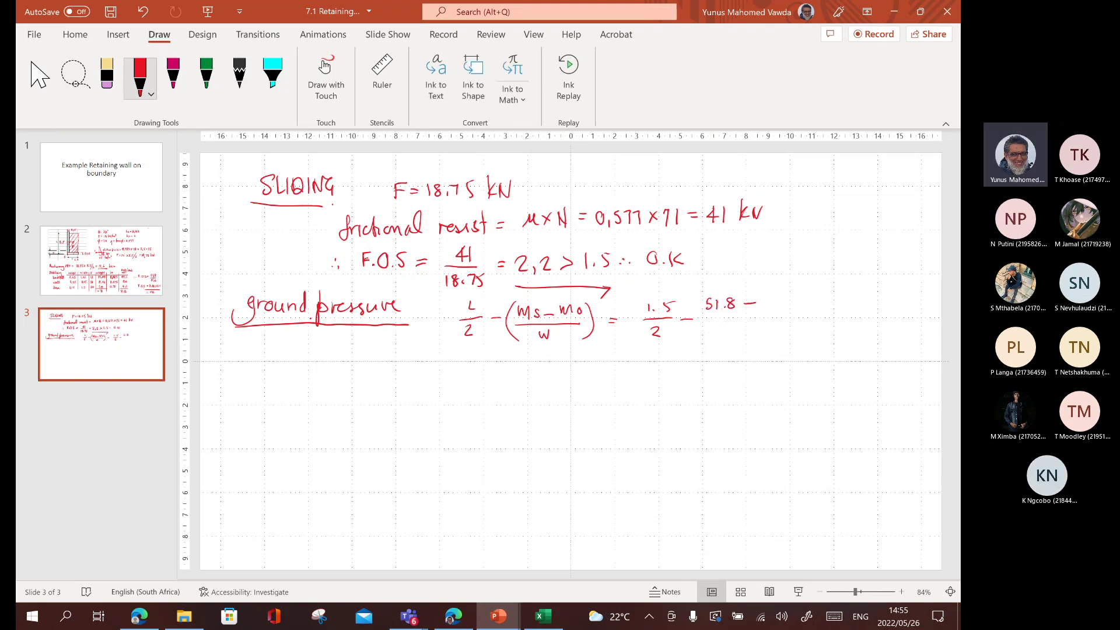
pyautogui.click(101, 260)
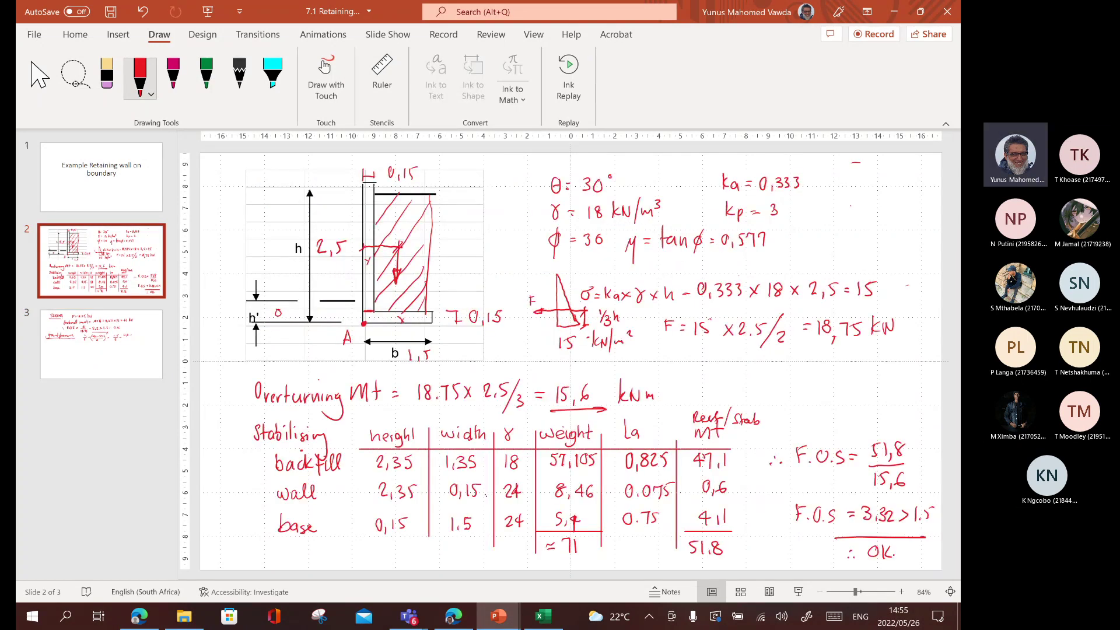
pyautogui.press('pagedown')
pyautogui.moveTo(761, 296)
pyautogui.mouseDown()
pyautogui.moveTo(760, 307)
pyautogui.moveTo(794, 306)
pyautogui.mouseUp()
pyautogui.moveTo(706, 319); pyautogui.dragTo(798, 316)
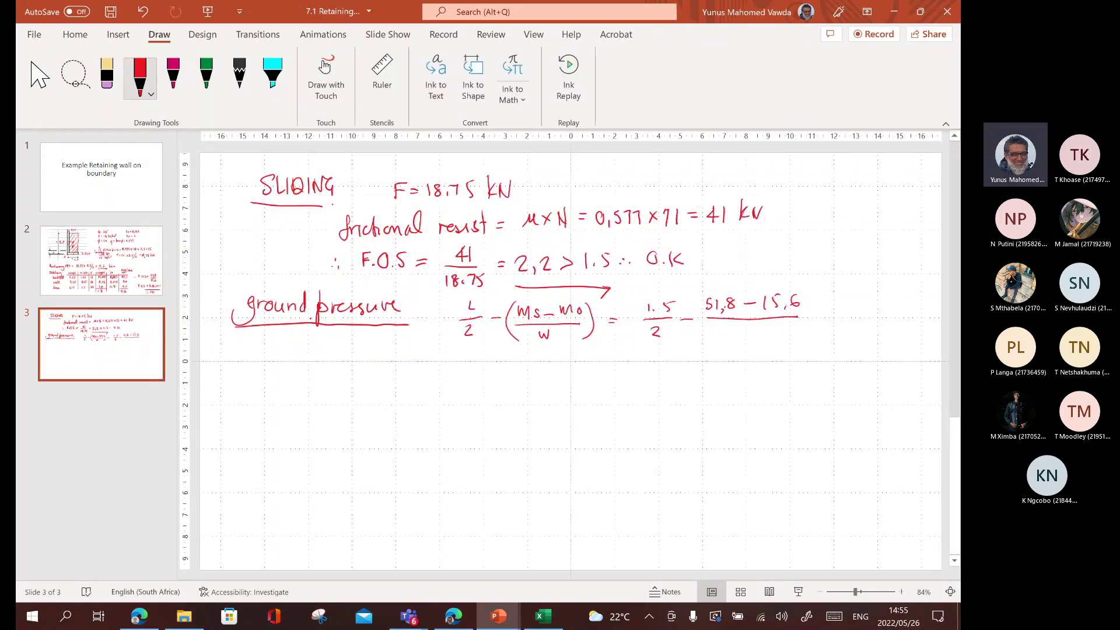
# Write 71 under the bar, an equals sign, and brackets around the fraction.
pyautogui.press('pageup')
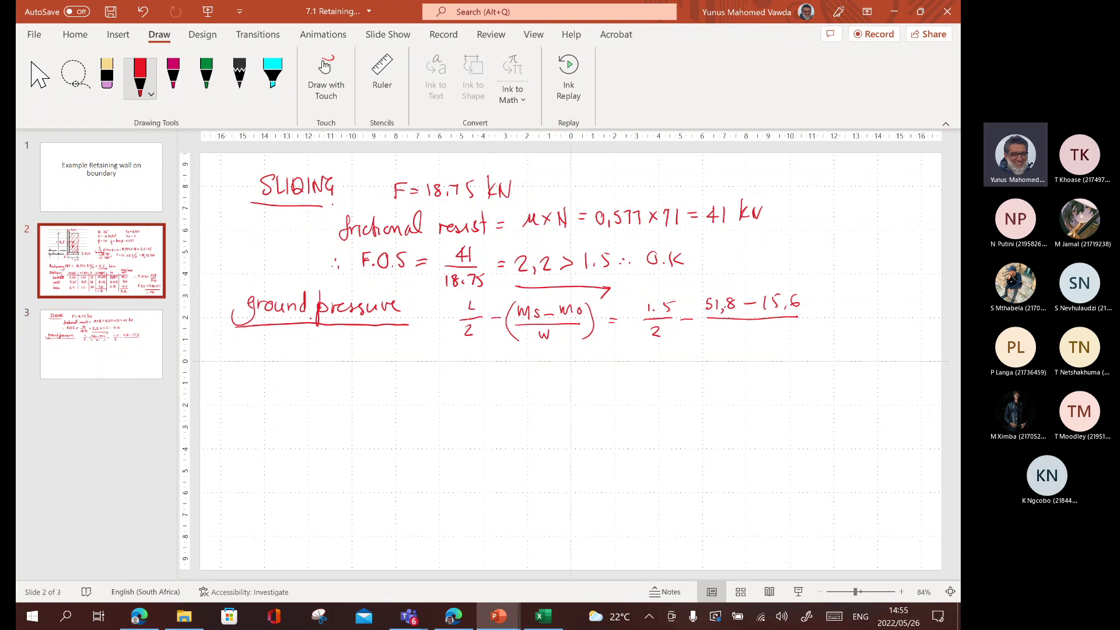
pyautogui.press('pagedown')
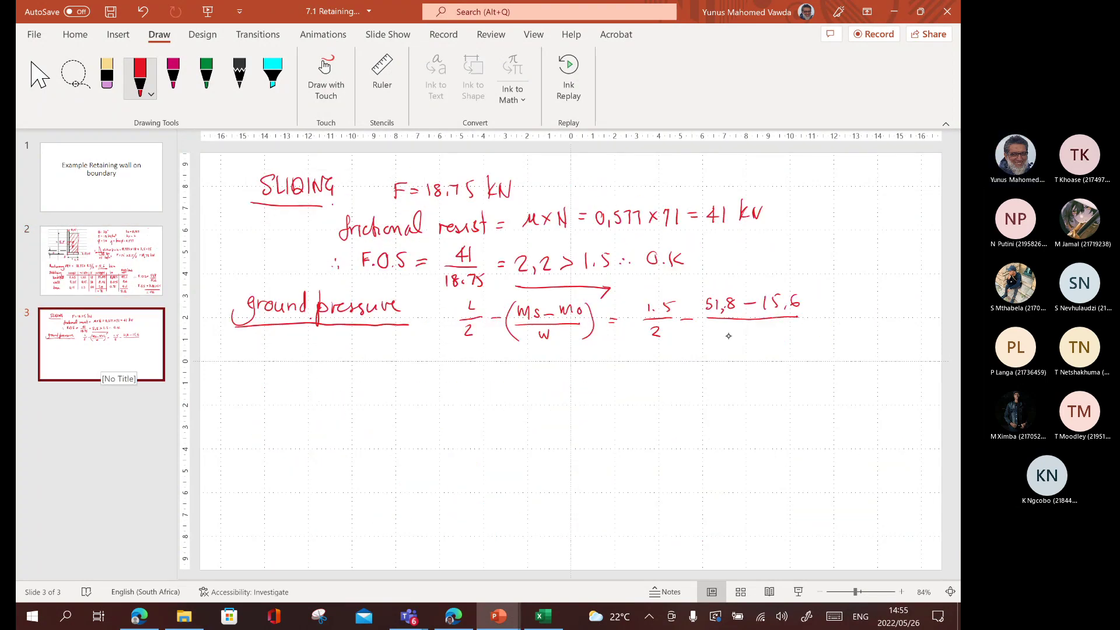
pyautogui.moveTo(727, 329); pyautogui.dragTo(734, 337)
pyautogui.moveTo(743, 329); pyautogui.dragTo(744, 337)
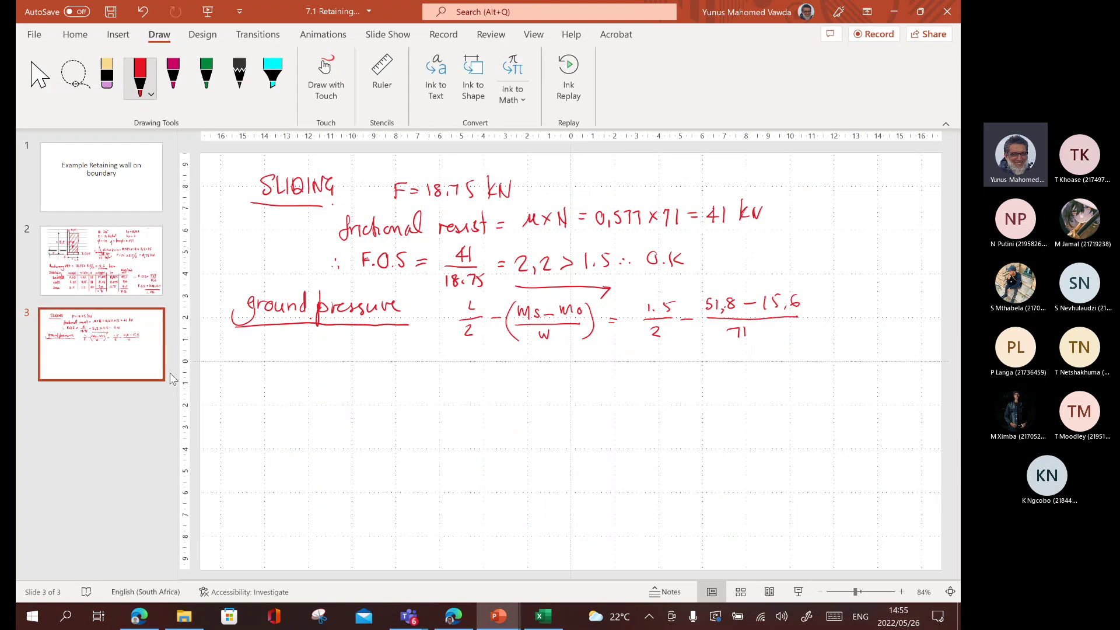
pyautogui.moveTo(807, 313); pyautogui.dragTo(815, 313)
pyautogui.moveTo(808, 319); pyautogui.dragTo(815, 318)
pyautogui.moveTo(712, 286); pyautogui.dragTo(707, 348)
pyautogui.moveTo(804, 289); pyautogui.dragTo(788, 349)
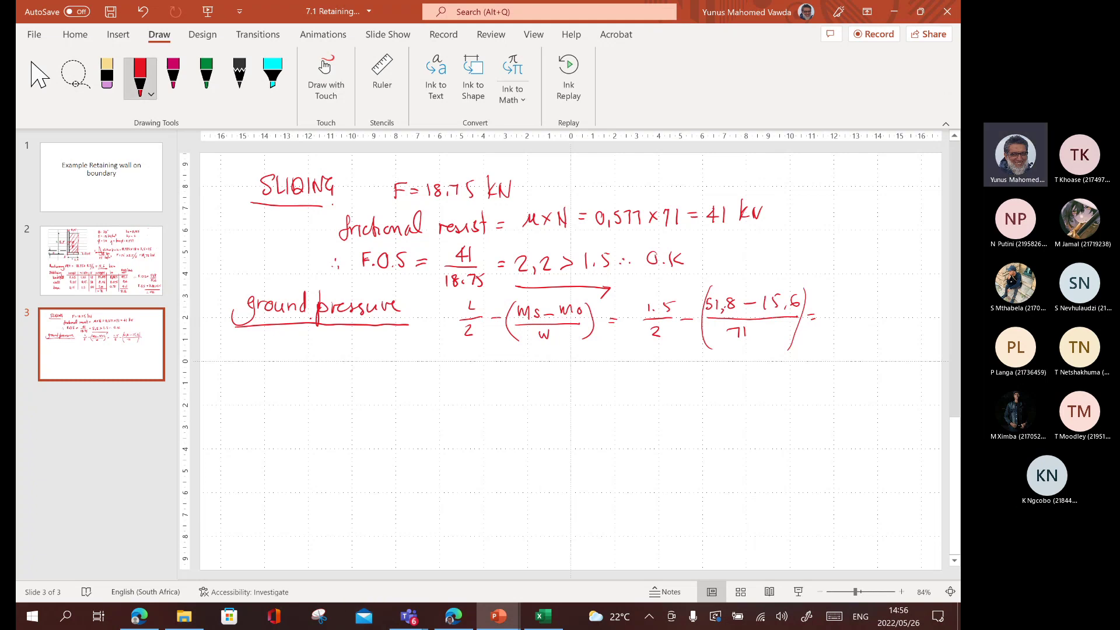
# Write the eccentricity result 0,24 and start the L/6 limit below.
pyautogui.moveTo(828, 308)
pyautogui.mouseDown()
pyautogui.moveTo(825, 324)
pyautogui.moveTo(829, 311)
pyautogui.moveTo(866, 320)
pyautogui.mouseUp()
pyautogui.moveTo(861, 312)
pyautogui.mouseDown()
pyautogui.moveTo(861, 329)
pyautogui.moveTo(834, 335)
pyautogui.moveTo(883, 325)
pyautogui.mouseUp()
pyautogui.moveTo(275, 344)
pyautogui.mouseDown()
pyautogui.moveTo(290, 360)
pyautogui.moveTo(280, 381)
pyautogui.moveTo(309, 360)
pyautogui.moveTo(357, 362)
pyautogui.mouseUp()
pyautogui.click(140, 76)
# Write 1.5/6 = 0.25 ∴ after L/6.
pyautogui.moveTo(358, 344)
pyautogui.mouseDown()
pyautogui.moveTo(372, 343)
pyautogui.moveTo(379, 365)
pyautogui.moveTo(353, 380)
pyautogui.moveTo(410, 367)
pyautogui.mouseUp()
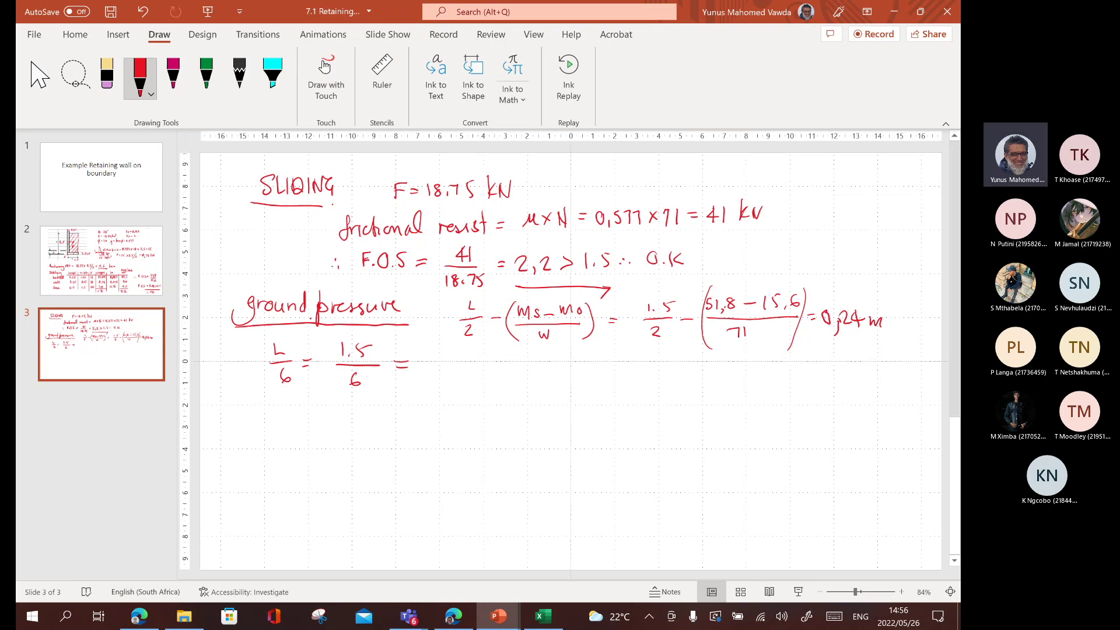
pyautogui.moveTo(439, 363); pyautogui.dragTo(463, 370)
pyautogui.click(448, 369)
pyautogui.moveTo(467, 357)
pyautogui.mouseDown()
pyautogui.moveTo(465, 370)
pyautogui.moveTo(480, 358)
pyautogui.moveTo(558, 369)
pyautogui.mouseUp()
pyautogui.click(507, 366)
pyautogui.click(511, 360)
pyautogui.click(515, 366)
# Write 'ecc in middle third', erasing the badly formed ending of 'middle'.
pyautogui.moveTo(561, 366); pyautogui.dragTo(643, 370)
pyautogui.click(578, 361)
pyautogui.moveTo(652, 362); pyautogui.dragTo(670, 370)
pyautogui.moveTo(672, 364); pyautogui.dragTo(686, 366)
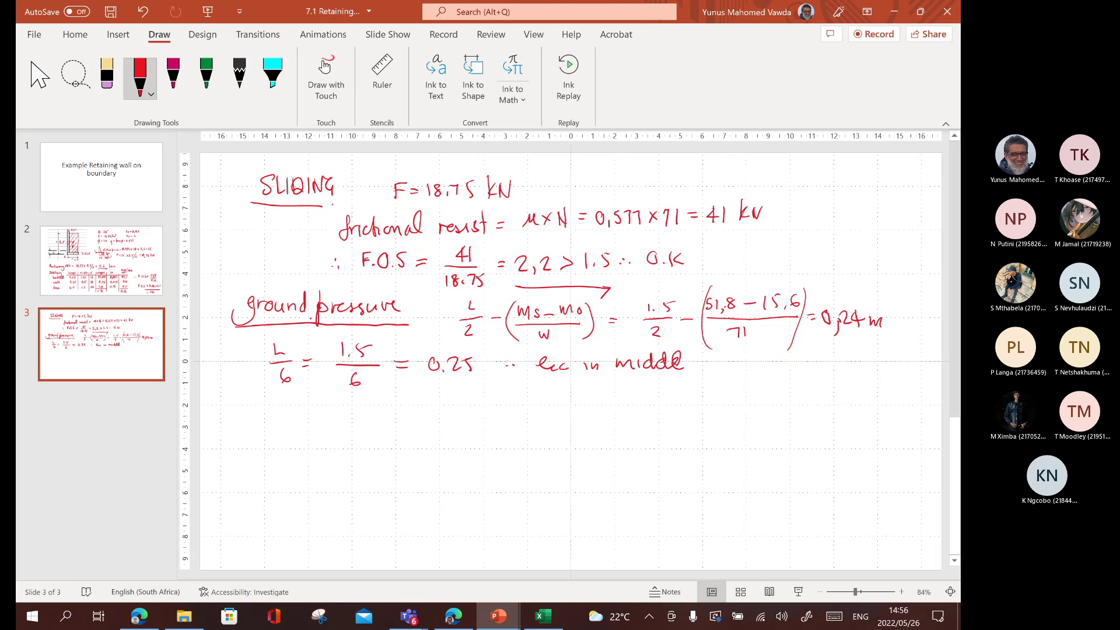
pyautogui.click(107, 75)
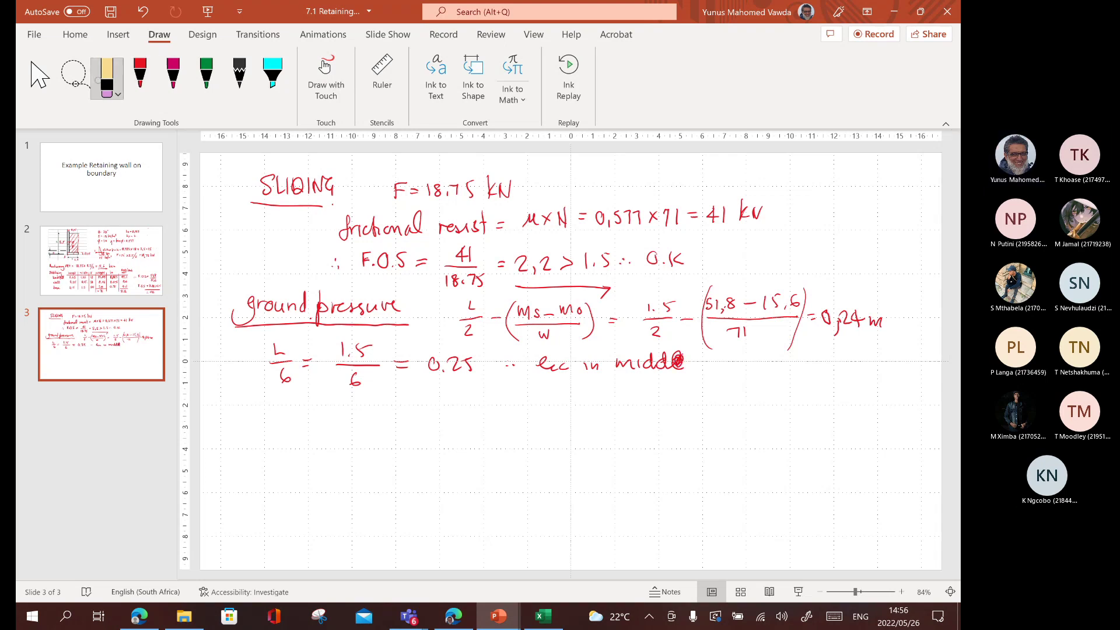
pyautogui.moveTo(668, 362)
pyautogui.mouseDown()
pyautogui.moveTo(728, 371)
pyautogui.moveTo(757, 352)
pyautogui.moveTo(760, 371)
pyautogui.mouseUp()
pyautogui.click(140, 74)
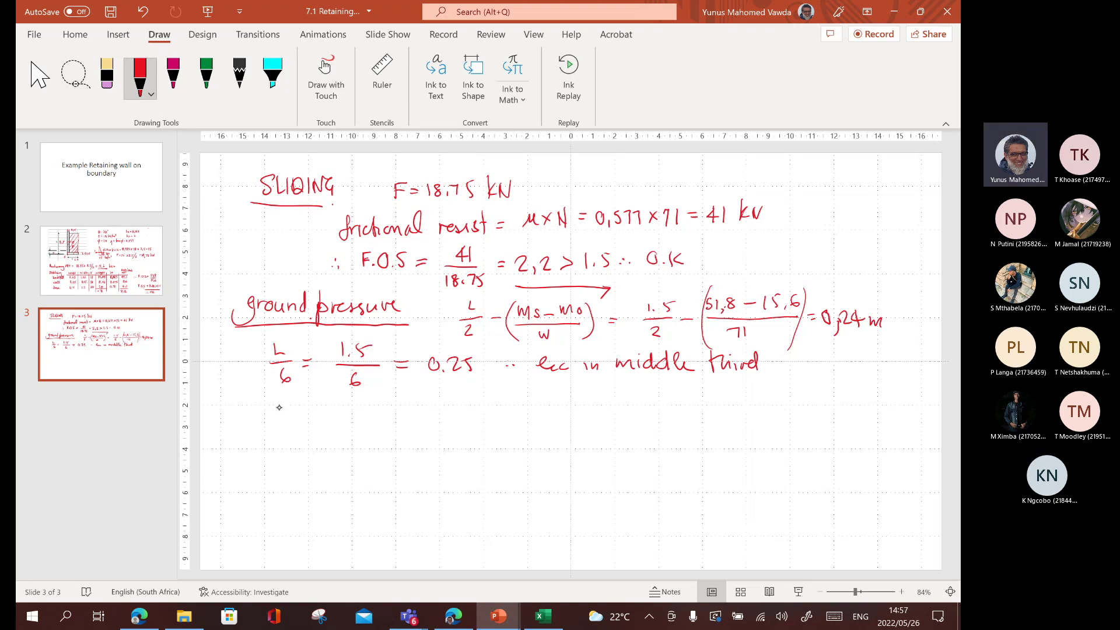
# Write the formula P = W/L(1 ± 6×ecc/L) on a new line.
pyautogui.moveTo(277, 402)
pyautogui.mouseDown()
pyautogui.moveTo(277, 426)
pyautogui.moveTo(278, 413)
pyautogui.mouseUp()
pyautogui.moveTo(295, 411); pyautogui.dragTo(304, 412)
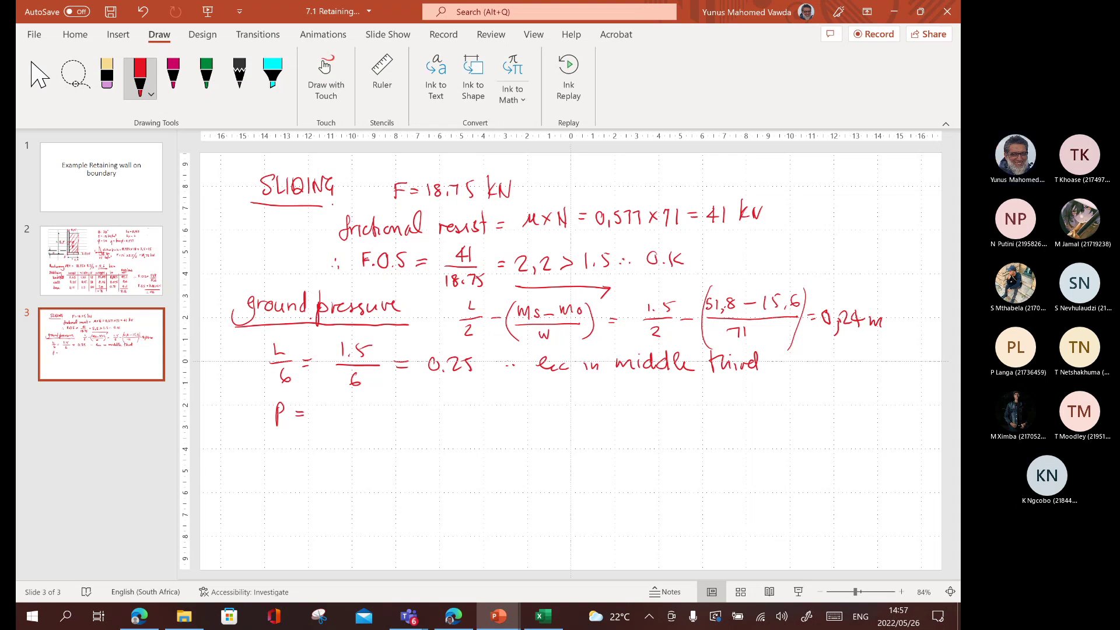
pyautogui.moveTo(329, 402); pyautogui.dragTo(342, 403)
pyautogui.moveTo(320, 419)
pyautogui.mouseDown()
pyautogui.moveTo(350, 418)
pyautogui.moveTo(341, 435)
pyautogui.moveTo(364, 433)
pyautogui.moveTo(369, 415)
pyautogui.moveTo(367, 430)
pyautogui.moveTo(404, 410)
pyautogui.mouseUp()
pyautogui.moveTo(416, 408)
pyautogui.mouseDown()
pyautogui.moveTo(465, 418)
pyautogui.moveTo(437, 436)
pyautogui.moveTo(469, 440)
pyautogui.moveTo(495, 422)
pyautogui.mouseUp()
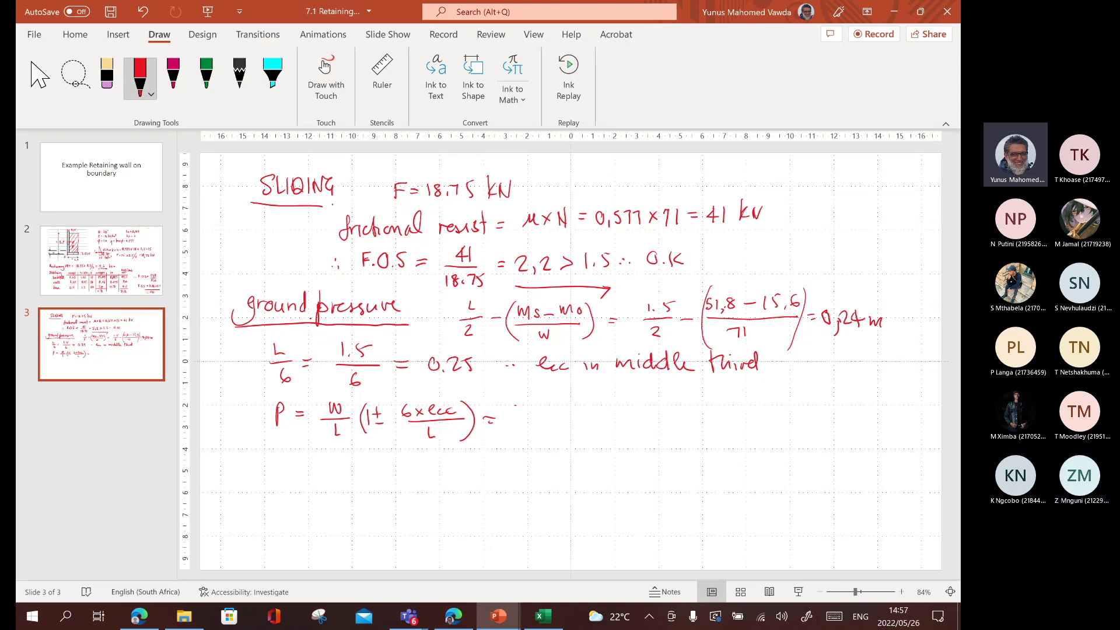
# Substitute 71/1,5 (1 ± after the formula.
pyautogui.moveTo(514, 407); pyautogui.dragTo(519, 416)
pyautogui.moveTo(528, 405); pyautogui.dragTo(529, 416)
pyautogui.moveTo(512, 420); pyautogui.dragTo(542, 418)
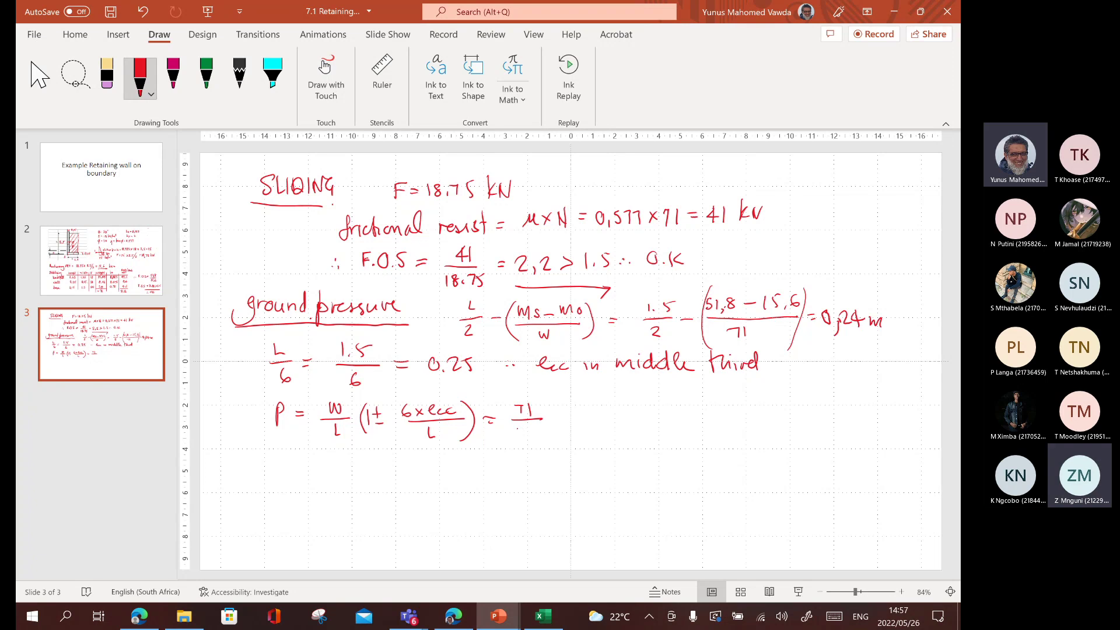
pyautogui.moveTo(533, 426); pyautogui.dragTo(530, 438)
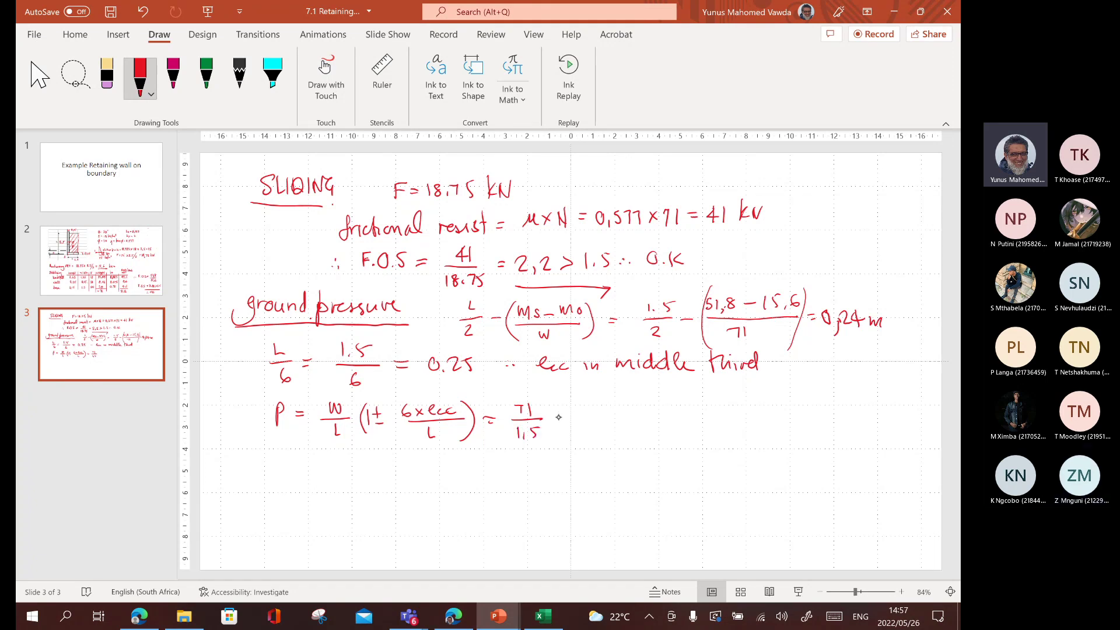
pyautogui.moveTo(560, 401)
pyautogui.mouseDown()
pyautogui.moveTo(558, 441)
pyautogui.moveTo(566, 427)
pyautogui.mouseUp()
pyautogui.moveTo(573, 416); pyautogui.dragTo(580, 422)
pyautogui.moveTo(574, 426); pyautogui.dragTo(624, 420)
# Complete 6×0,24/1,5, close the bracket, and write = 47.33 ±.
pyautogui.moveTo(623, 410)
pyautogui.mouseDown()
pyautogui.moveTo(615, 420)
pyautogui.moveTo(635, 410)
pyautogui.moveTo(644, 420)
pyautogui.mouseUp()
pyautogui.moveTo(649, 412); pyautogui.dragTo(669, 416)
pyautogui.moveTo(667, 409)
pyautogui.mouseDown()
pyautogui.moveTo(666, 425)
pyautogui.moveTo(619, 428)
pyautogui.moveTo(682, 427)
pyautogui.mouseUp()
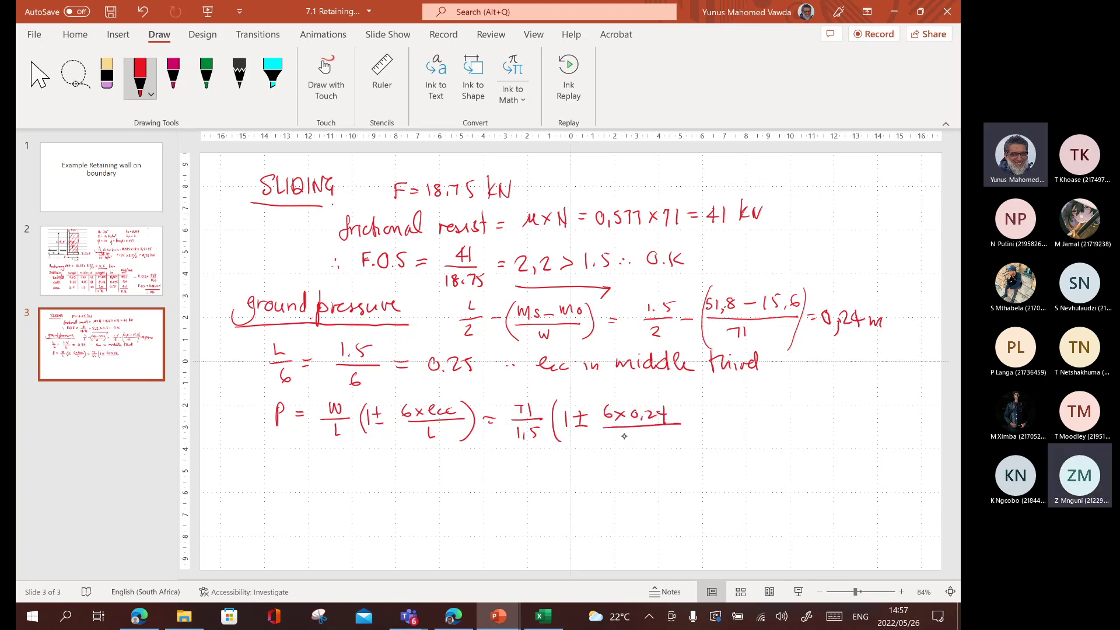
pyautogui.moveTo(635, 435); pyautogui.dragTo(634, 441)
pyautogui.moveTo(642, 432); pyautogui.dragTo(637, 442)
pyautogui.moveTo(679, 402); pyautogui.dragTo(683, 442)
pyautogui.moveTo(702, 420); pyautogui.dragTo(711, 426)
pyautogui.moveTo(725, 415)
pyautogui.mouseDown()
pyautogui.moveTo(737, 430)
pyautogui.moveTo(796, 420)
pyautogui.moveTo(789, 427)
pyautogui.mouseUp()
pyautogui.moveTo(782, 432); pyautogui.dragTo(798, 429)
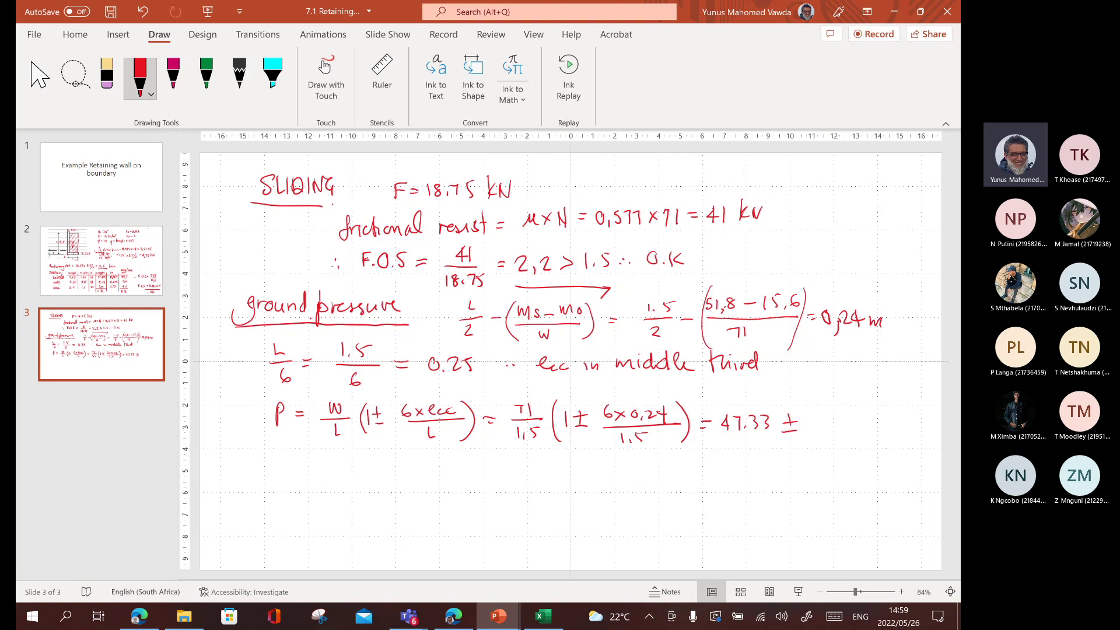
# Write 45,44 after 47.33 ± and begin 'Pmin' on the line below.
pyautogui.moveTo(811, 415); pyautogui.dragTo(819, 433)
pyautogui.moveTo(824, 416)
pyautogui.mouseDown()
pyautogui.moveTo(839, 415)
pyautogui.moveTo(839, 435)
pyautogui.mouseUp()
pyautogui.moveTo(534, 403)
pyautogui.mouseDown()
pyautogui.moveTo(567, 389)
pyautogui.moveTo(639, 402)
pyautogui.mouseUp()
pyautogui.moveTo(840, 425); pyautogui.dragTo(868, 424)
pyautogui.moveTo(866, 414); pyautogui.dragTo(864, 429)
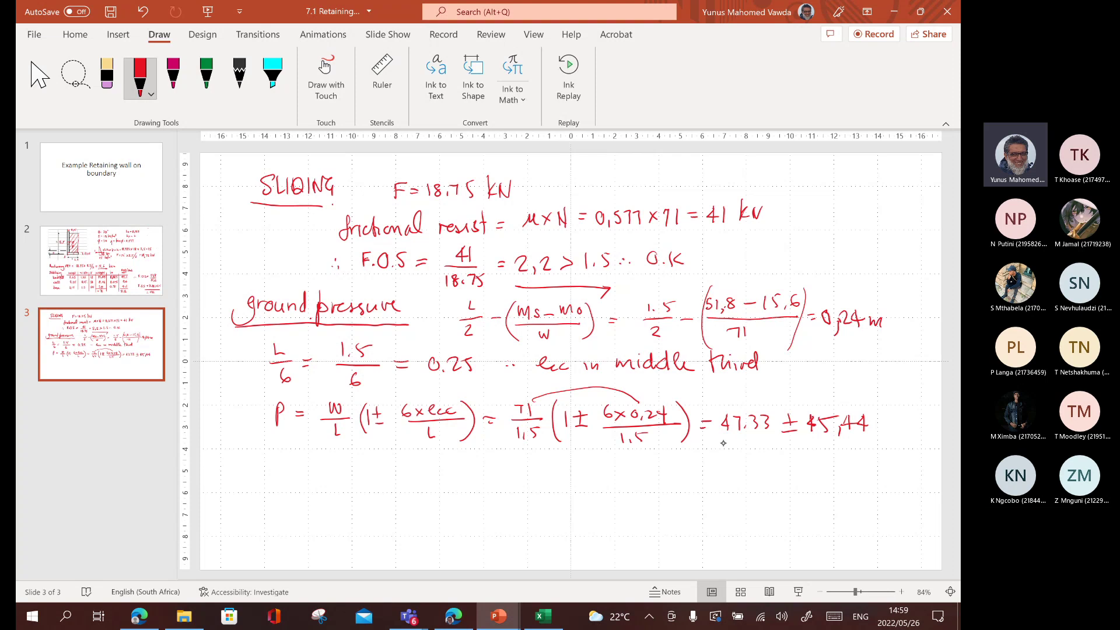
pyautogui.moveTo(287, 474)
pyautogui.mouseDown()
pyautogui.moveTo(281, 485)
pyautogui.moveTo(295, 471)
pyautogui.moveTo(333, 479)
pyautogui.mouseUp()
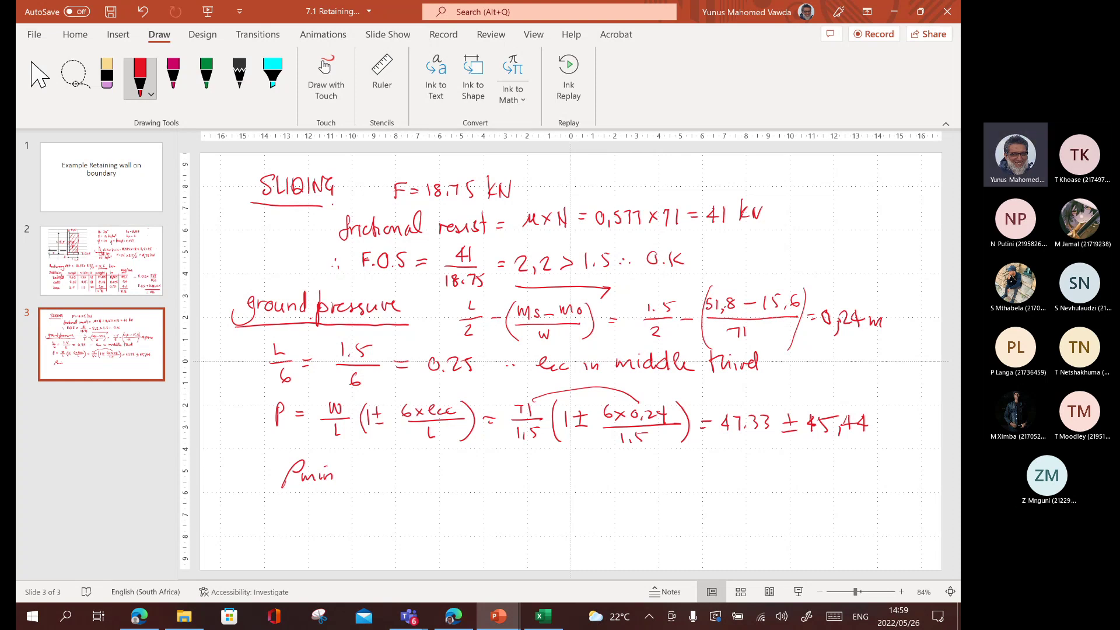
# Write Pmin = 1,89 kN/m², replacing the mistaken MPa unit.
pyautogui.moveTo(357, 472)
pyautogui.mouseDown()
pyautogui.moveTo(381, 481)
pyautogui.moveTo(395, 464)
pyautogui.mouseUp()
pyautogui.moveTo(408, 465)
pyautogui.mouseDown()
pyautogui.moveTo(403, 483)
pyautogui.moveTo(450, 481)
pyautogui.mouseUp()
pyautogui.moveTo(451, 460); pyautogui.dragTo(467, 479)
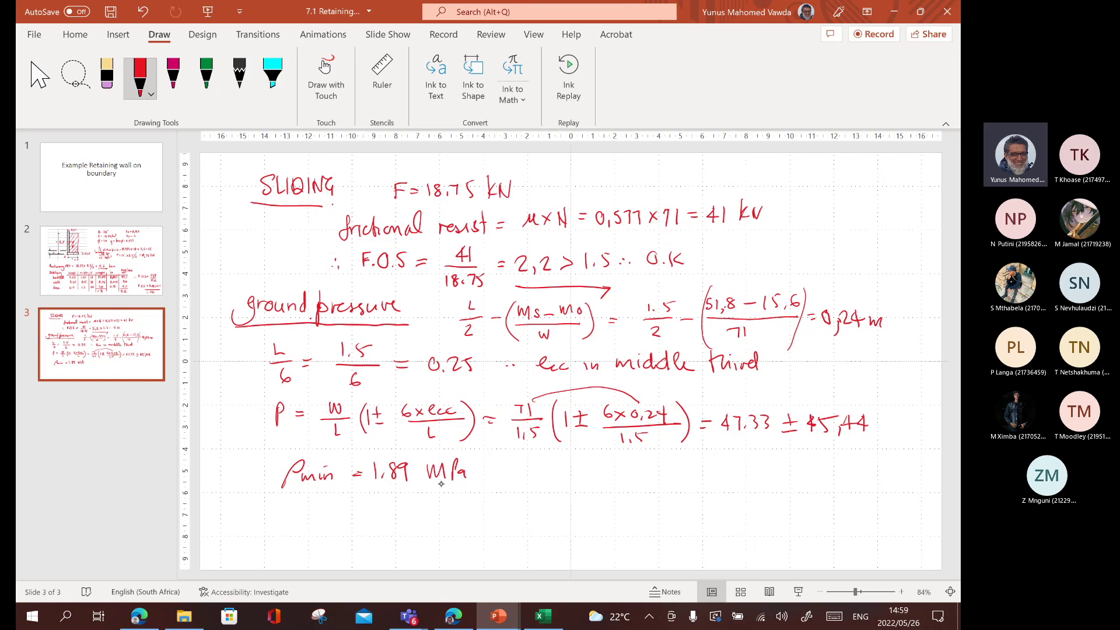
pyautogui.moveTo(441, 483); pyautogui.dragTo(432, 478)
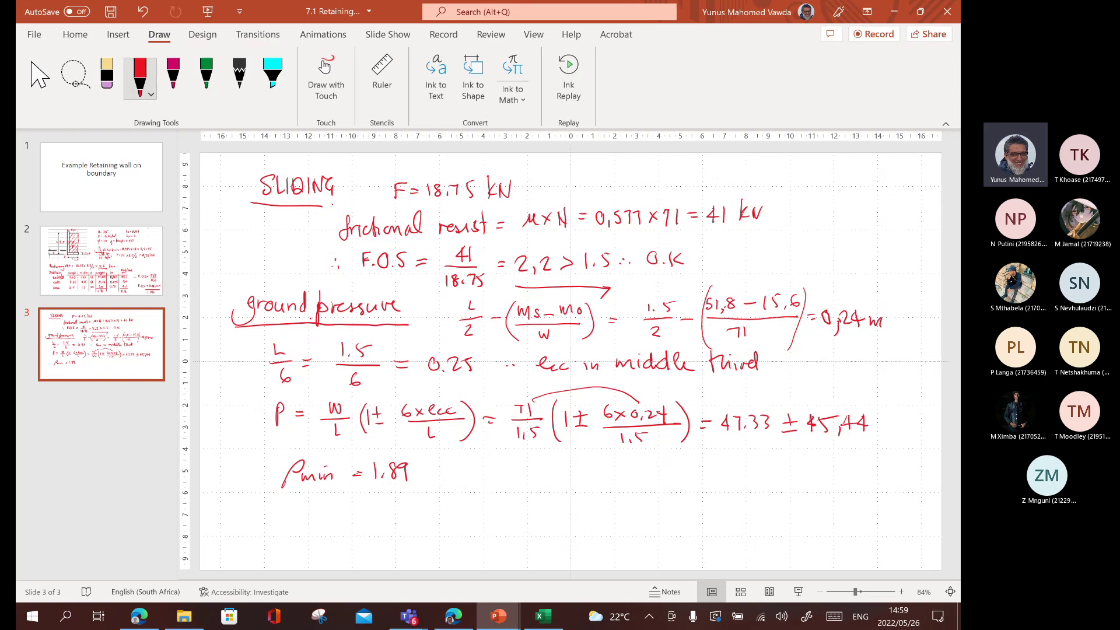
pyautogui.moveTo(430, 463)
pyautogui.mouseDown()
pyautogui.moveTo(429, 478)
pyautogui.moveTo(450, 470)
pyautogui.mouseUp()
pyautogui.moveTo(458, 459)
pyautogui.mouseDown()
pyautogui.moveTo(454, 485)
pyautogui.moveTo(481, 469)
pyautogui.mouseUp()
# Write Pmax = below, erasing and redoing the untidy 'ax'.
pyautogui.moveTo(287, 523)
pyautogui.mouseDown()
pyautogui.moveTo(292, 513)
pyautogui.moveTo(343, 521)
pyautogui.mouseUp()
pyautogui.moveTo(343, 511); pyautogui.dragTo(334, 522)
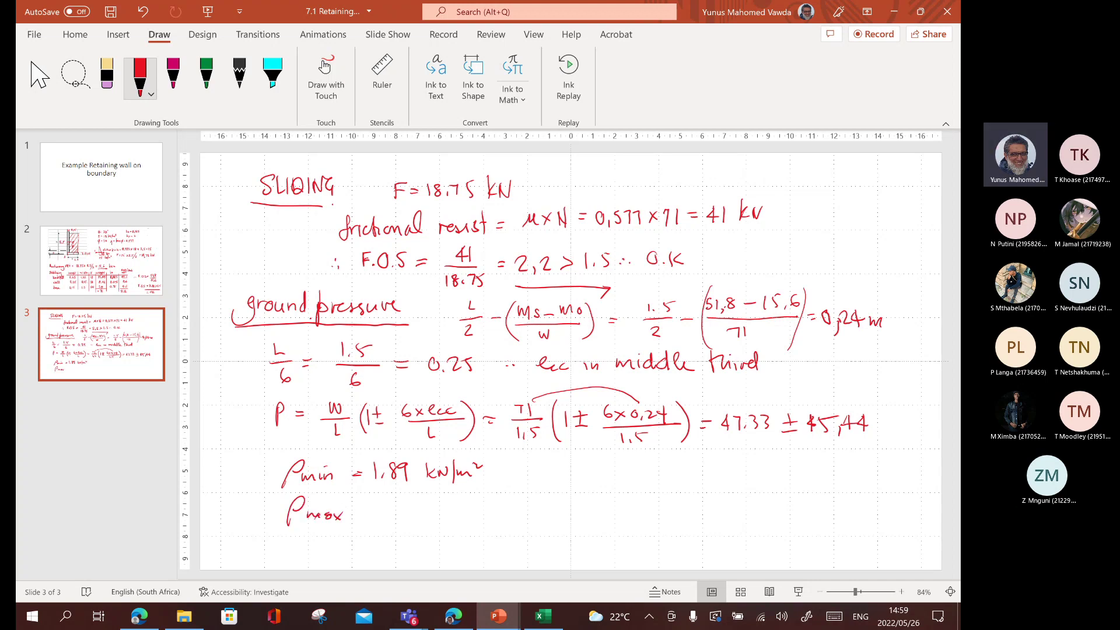
pyautogui.click(107, 78)
pyautogui.moveTo(344, 517); pyautogui.dragTo(336, 517)
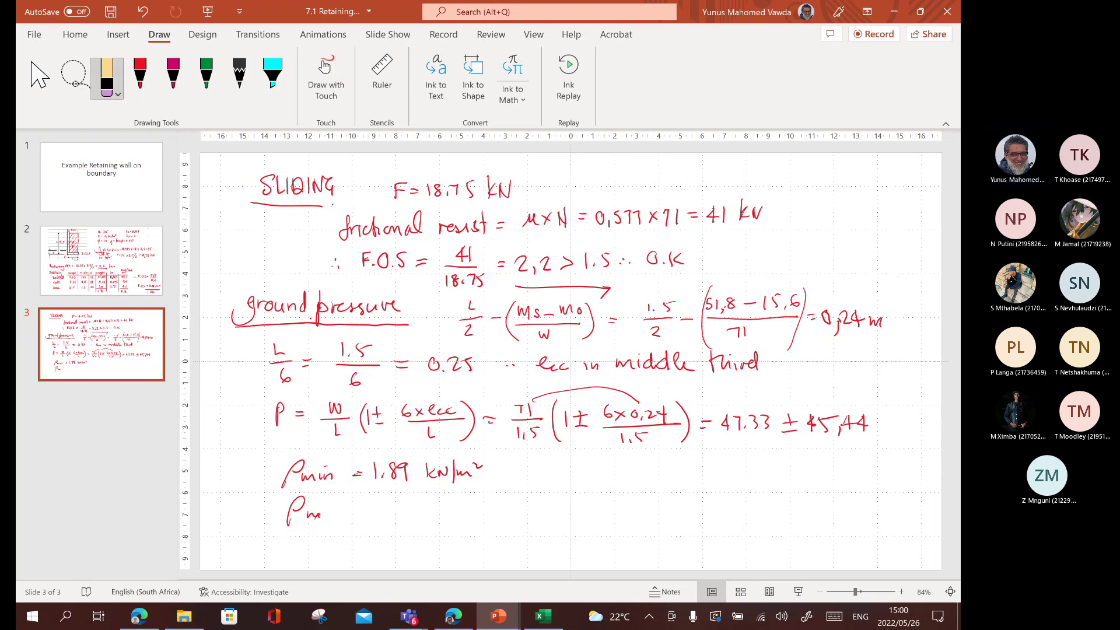
pyautogui.click(140, 73)
pyautogui.moveTo(335, 513); pyautogui.dragTo(337, 522)
pyautogui.moveTo(363, 513); pyautogui.dragTo(371, 513)
pyautogui.moveTo(362, 519); pyautogui.dragTo(372, 518)
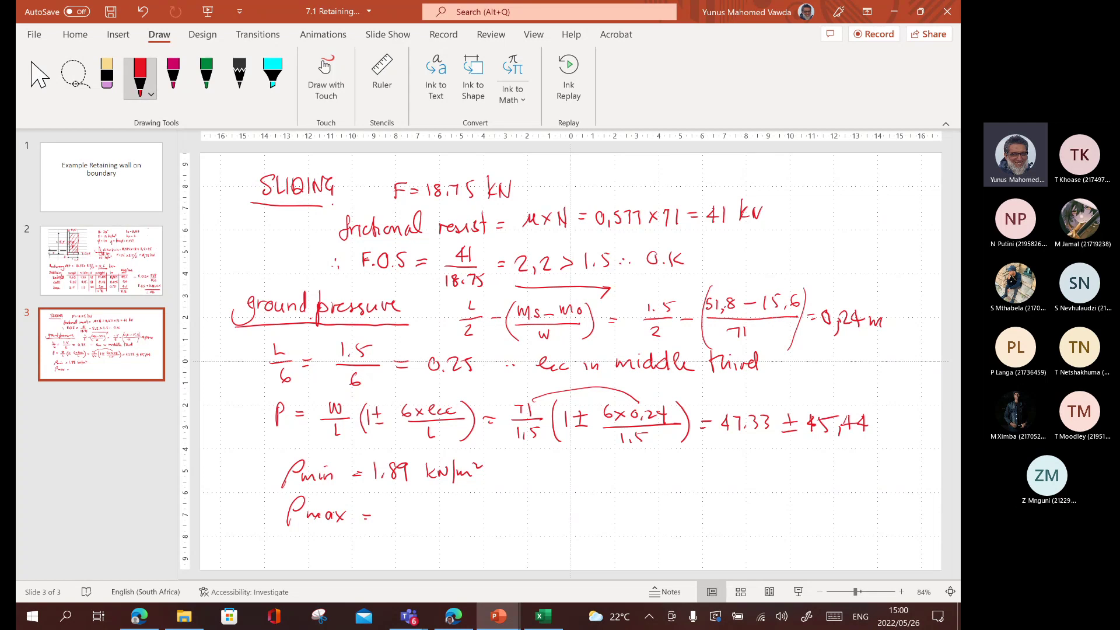
# Write 92,73 kN/m² after Pmax =.
pyautogui.moveTo(392, 505); pyautogui.dragTo(387, 525)
pyautogui.moveTo(397, 511); pyautogui.dragTo(409, 525)
pyautogui.moveTo(413, 510)
pyautogui.mouseDown()
pyautogui.moveTo(416, 525)
pyautogui.moveTo(446, 523)
pyautogui.mouseUp()
pyautogui.moveTo(455, 509); pyautogui.dragTo(466, 532)
pyautogui.moveTo(471, 518); pyautogui.dragTo(500, 511)
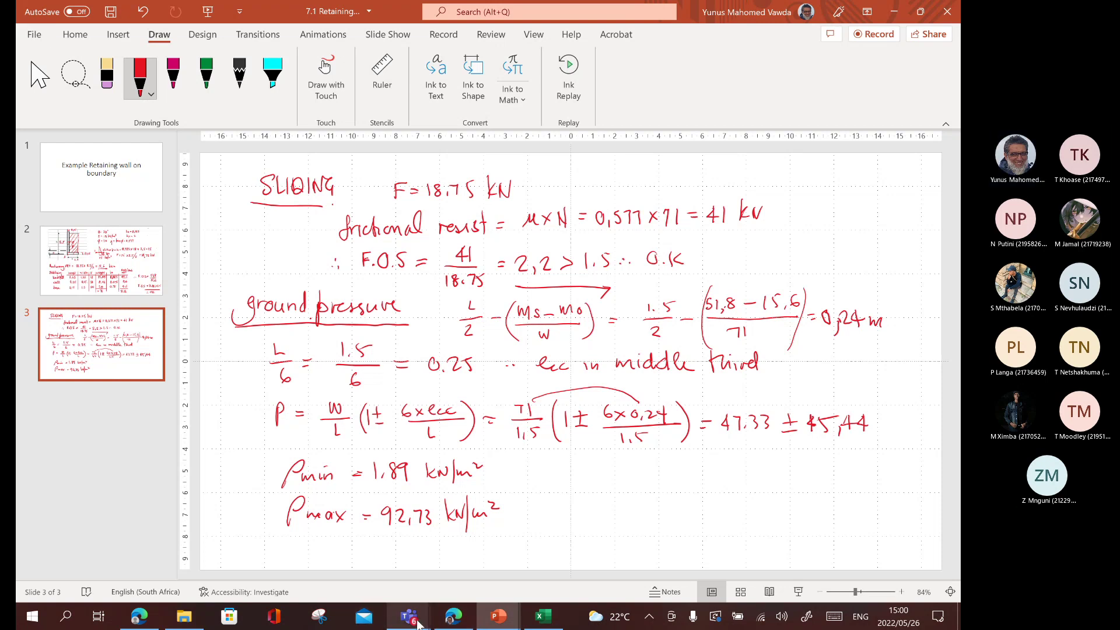
pyautogui.moveTo(417, 623)
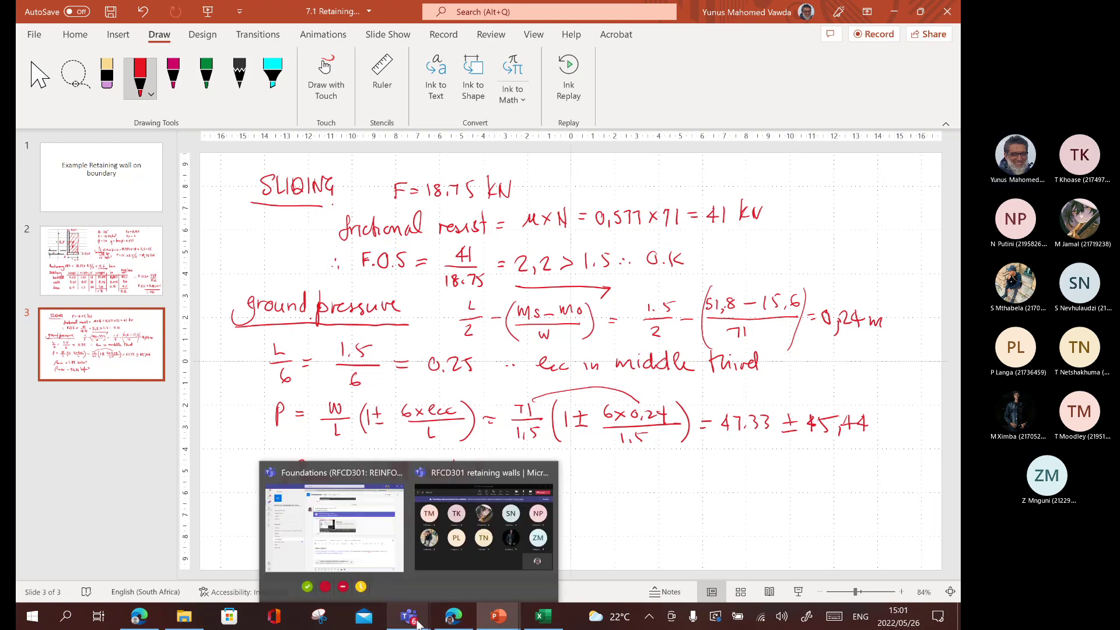
# Review the May 2022 work-week meetings in the Teams calendar, then return to the retaining-wall slide.
pyautogui.click(366, 569)
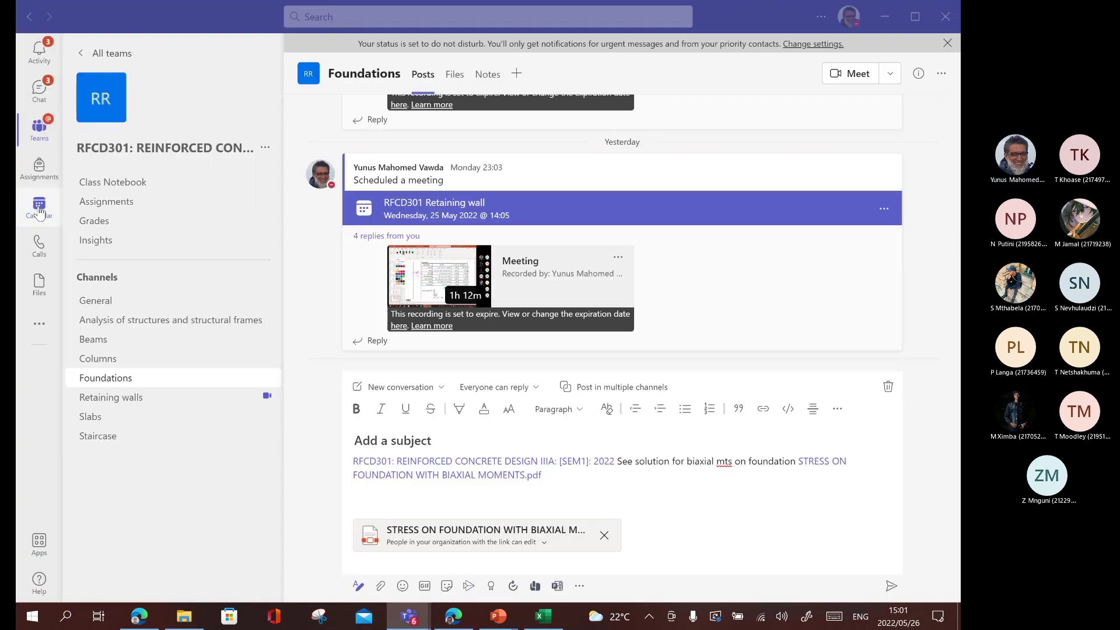
pyautogui.click(39, 212)
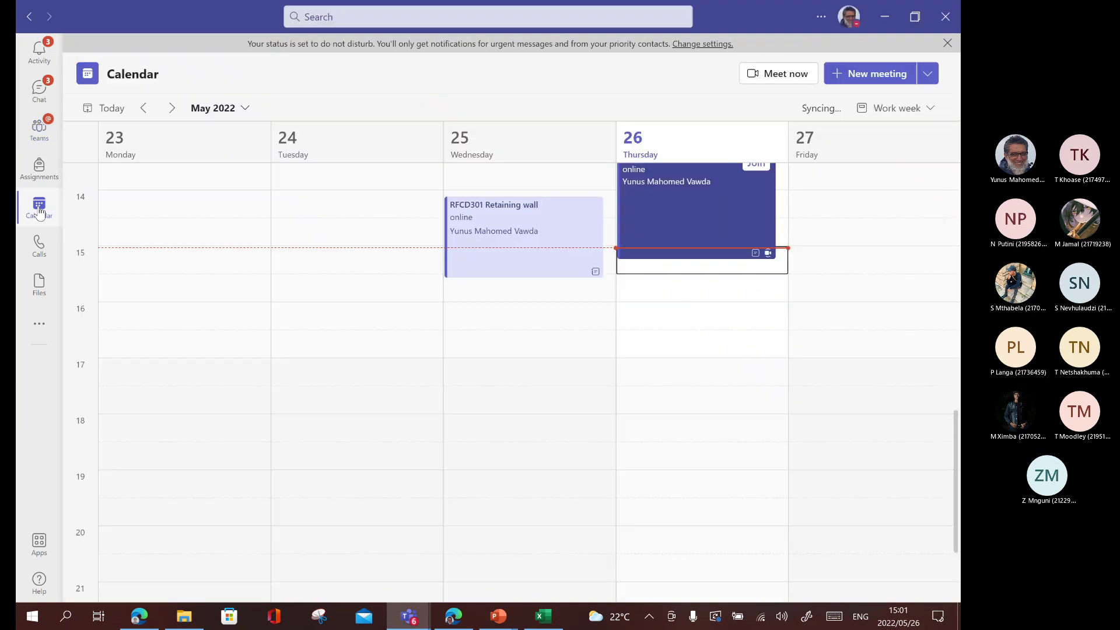
pyautogui.scroll(1, 571, 336)
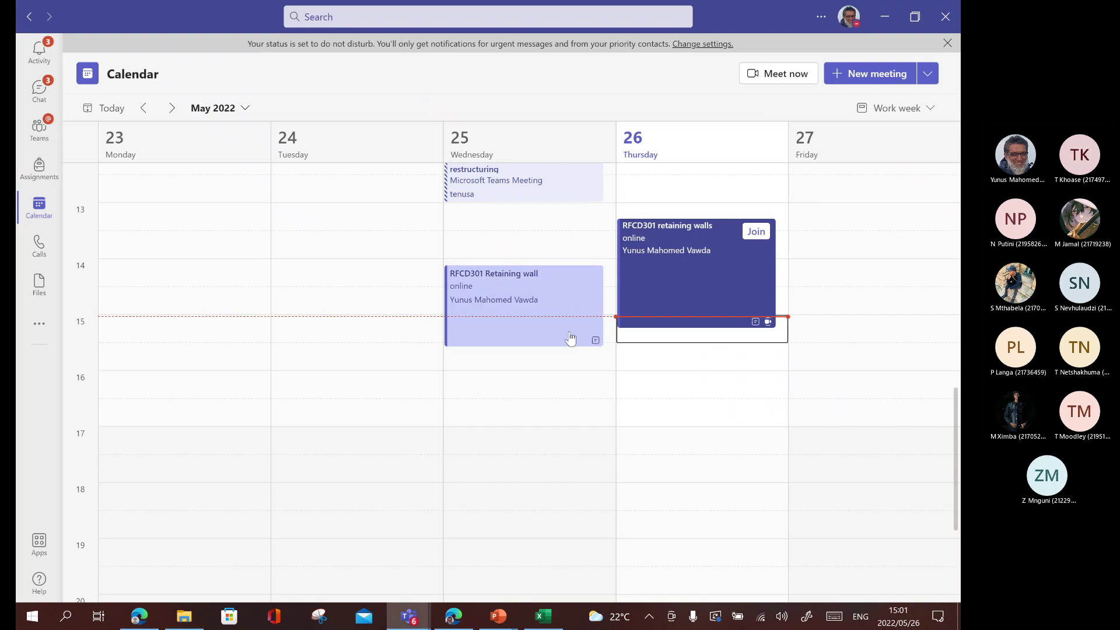
pyautogui.scroll(3, 570, 338)
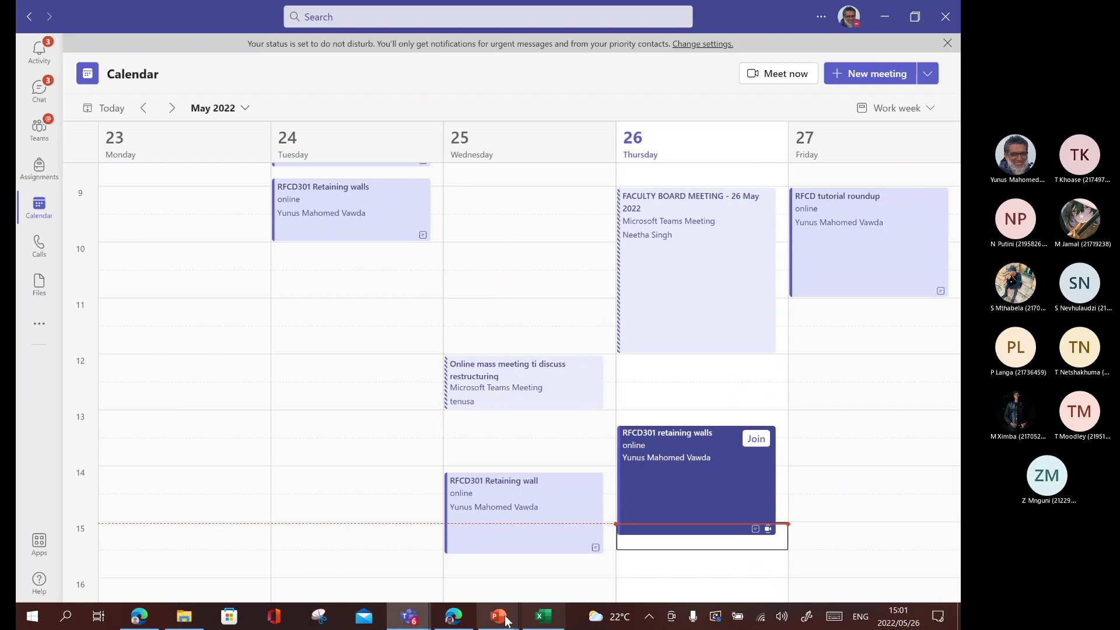
pyautogui.click(505, 621)
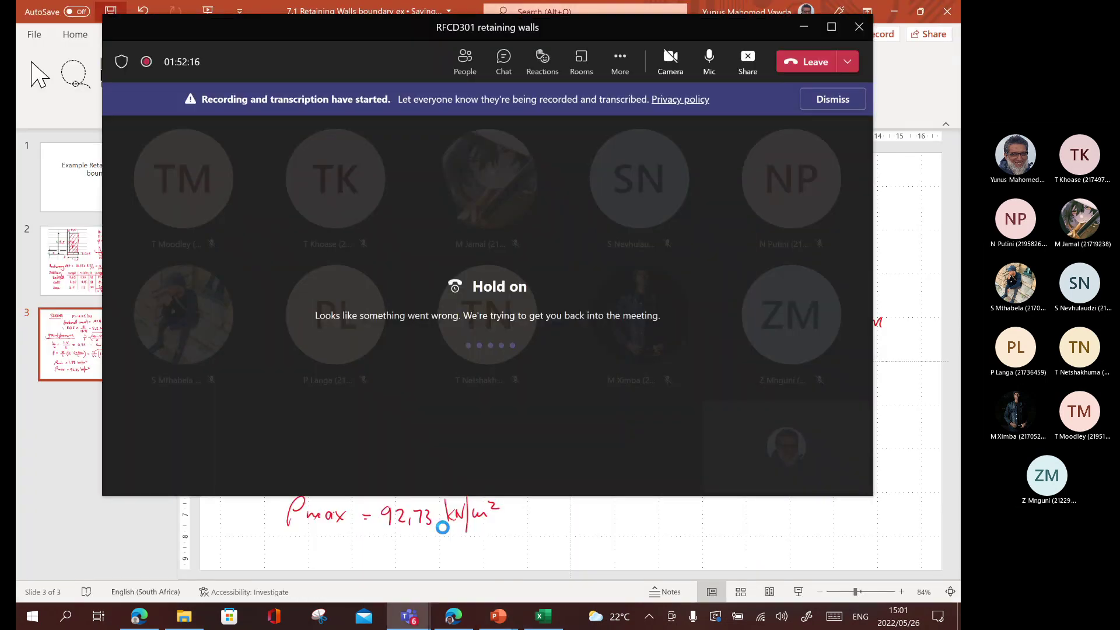